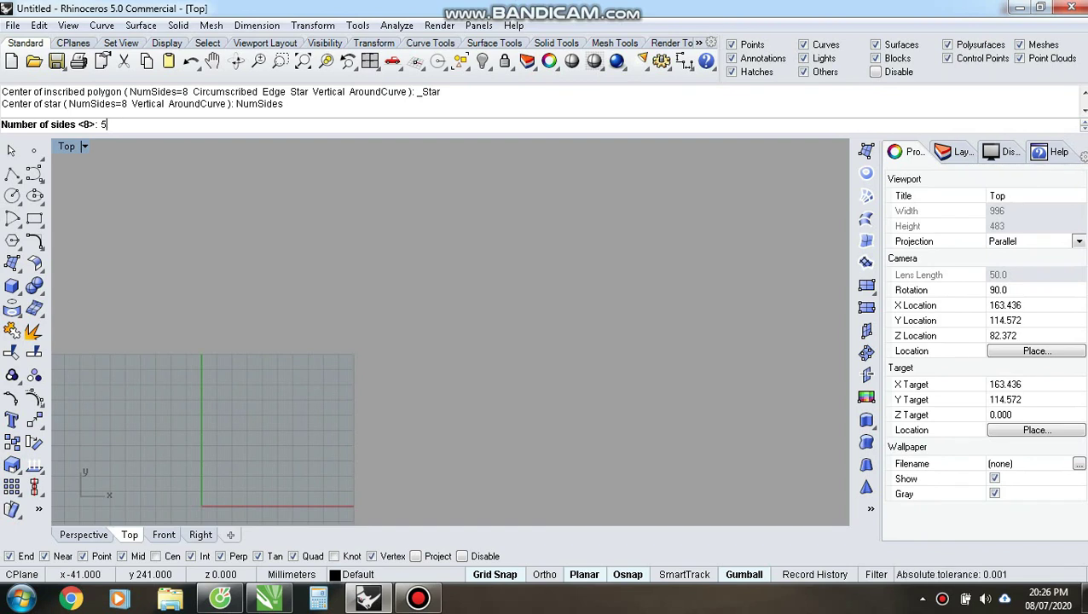
# Draw a five-sided star with an outer radius of about 157 mm in the top view, picking its inner radius freehand
pyautogui.press('Return')
pyautogui.click(349, 288)
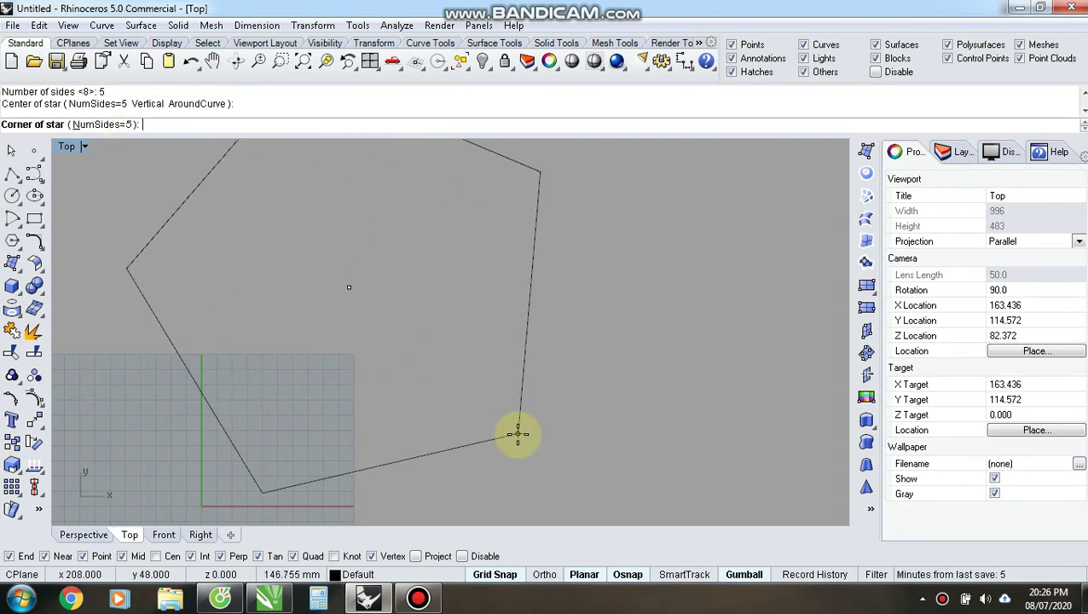
pyautogui.click(508, 460)
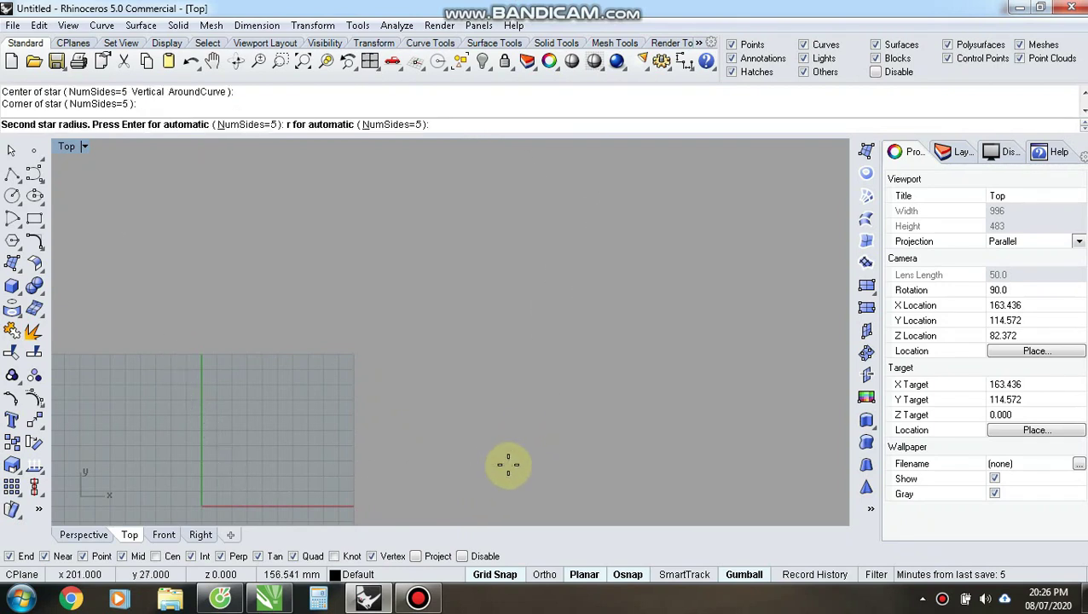
pyautogui.click(411, 359)
pyautogui.scroll(-5, 615, 417)
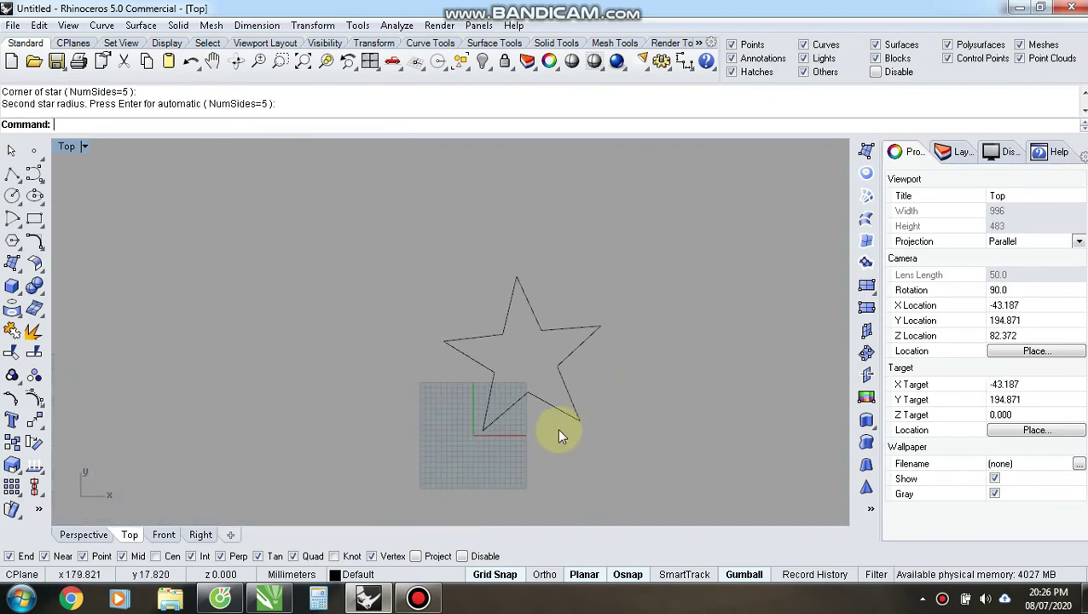
# Rotate the star outline about its centre so that one point faces straight up
pyautogui.click(596, 320)
pyautogui.moveTo(472, 397); pyautogui.dragTo(468, 392)
pyautogui.click(619, 423)
pyautogui.scroll(4, 536, 334)
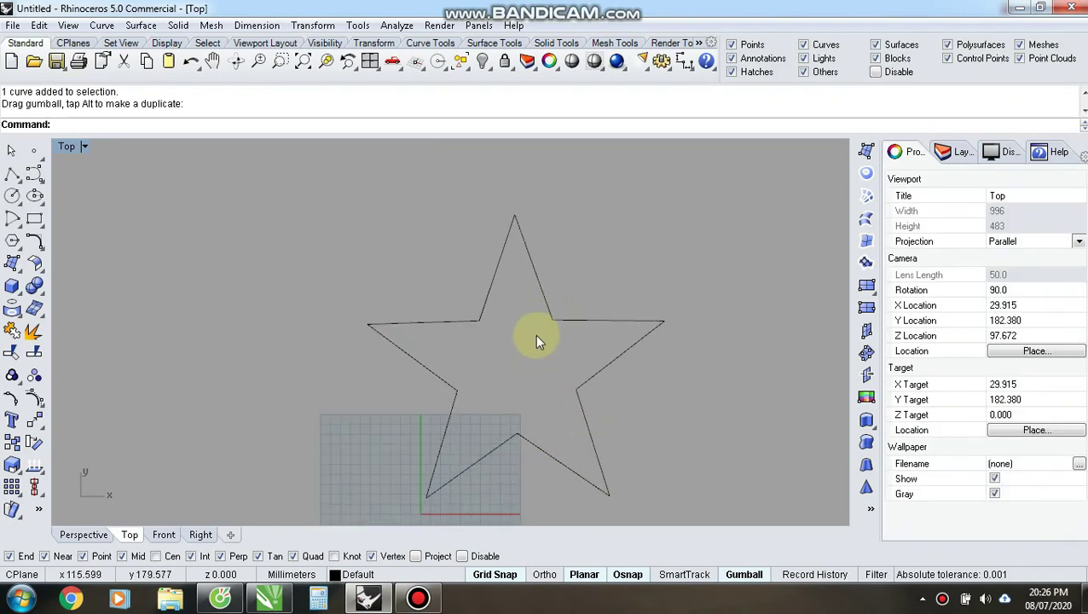
pyautogui.scroll(-5, 535, 341)
pyautogui.click(553, 337)
pyautogui.click(558, 379)
pyautogui.scroll(2, 504, 362)
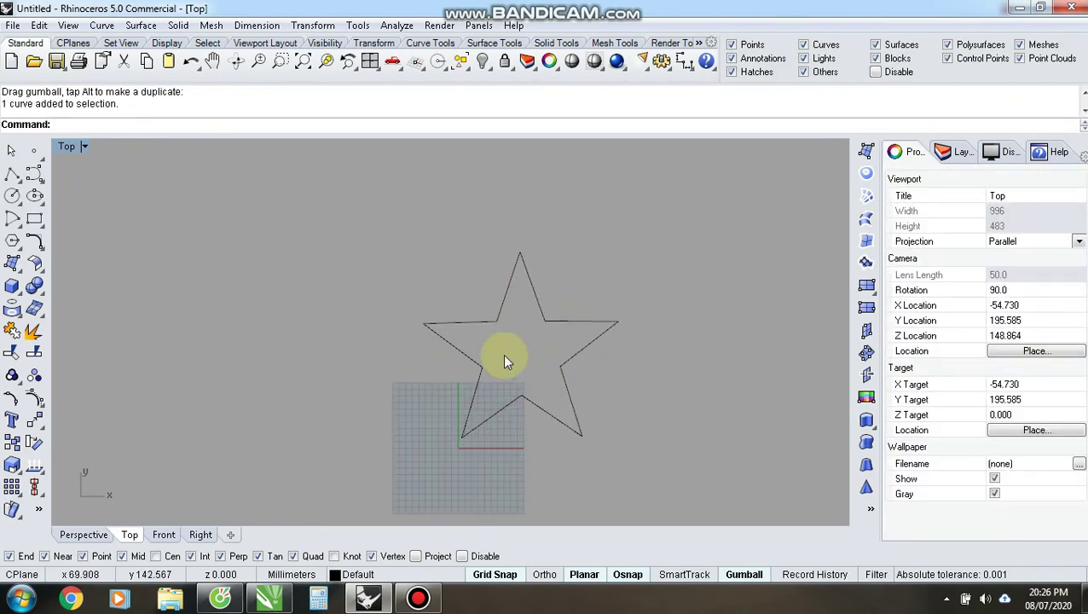
# Draw a vertical polyline 80 mm tall from the star's centre, setting its height in the right view
pyautogui.click(10, 175)
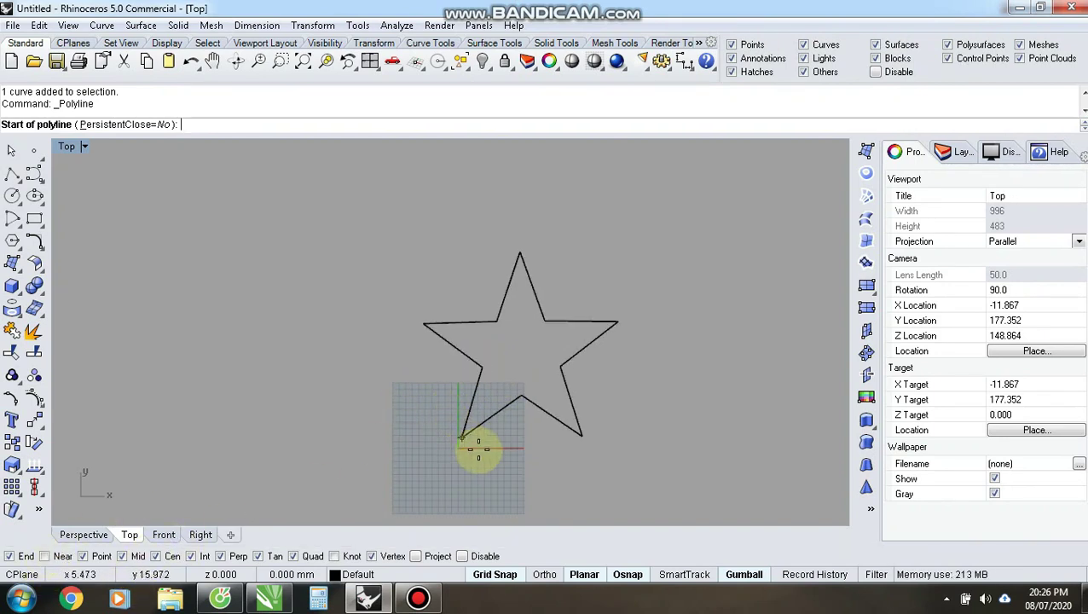
pyautogui.click(525, 410)
pyautogui.hotkey('ctrl', 'F3')
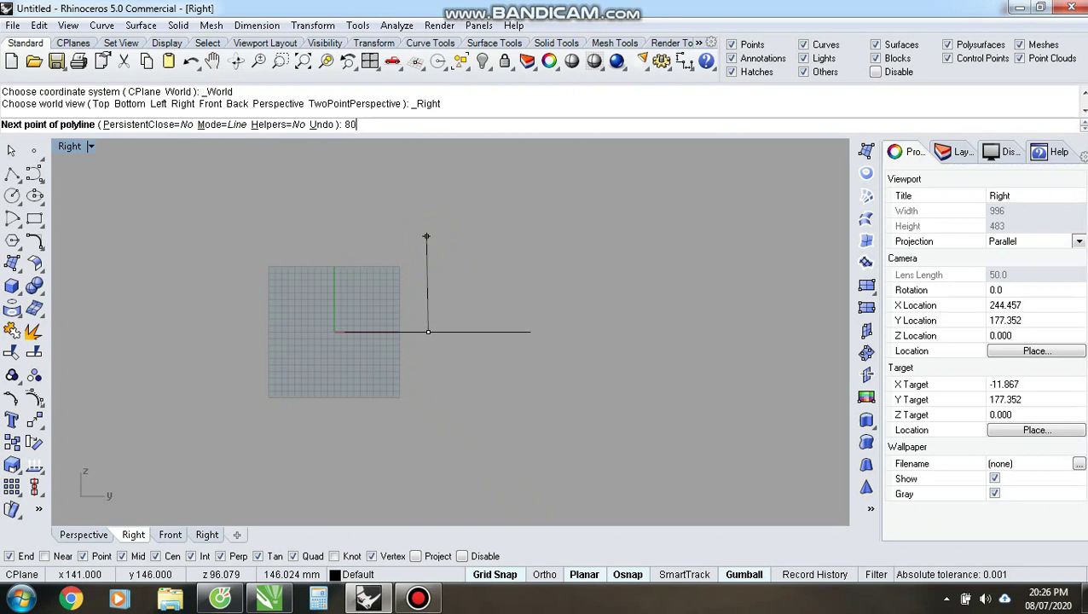
pyautogui.press('Return')
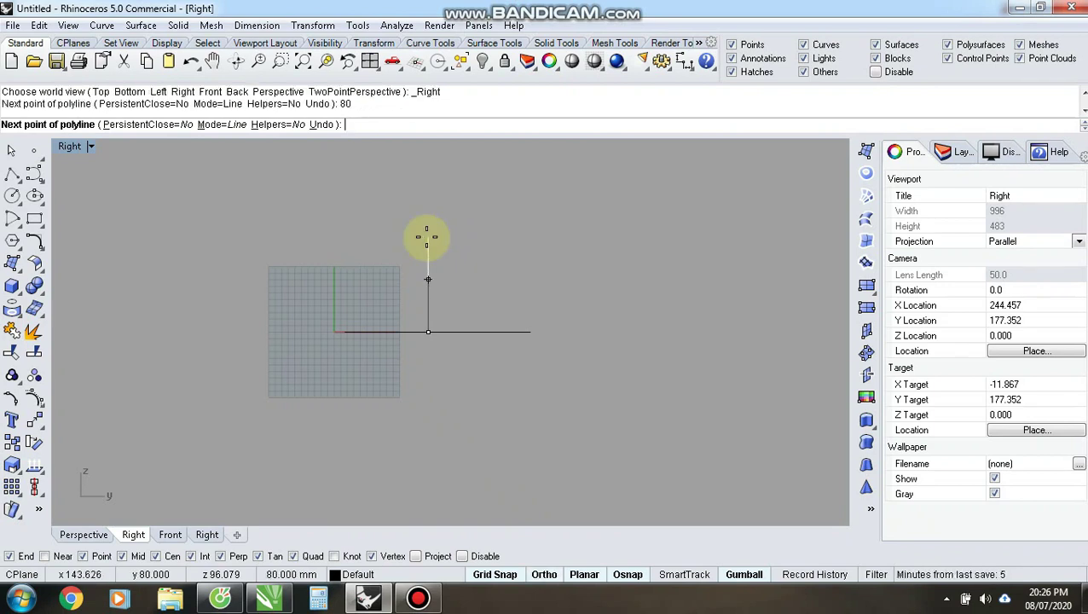
pyautogui.click(427, 237)
pyautogui.press('Return')
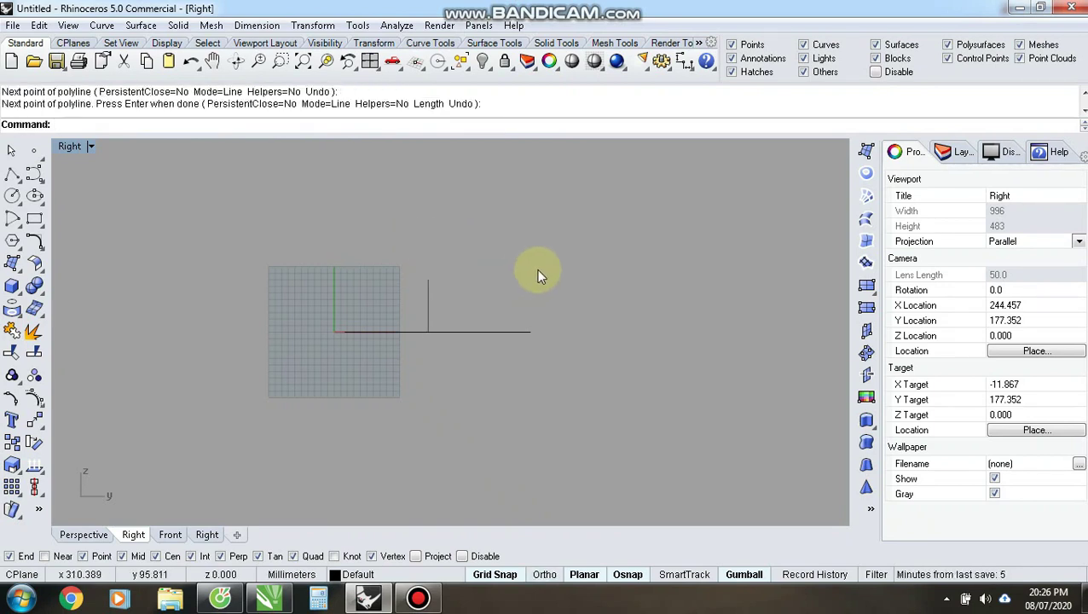
# Examine the star outline and its vertical centre line from several angles in the perspective view
pyautogui.hotkey('ctrl', 'F4')
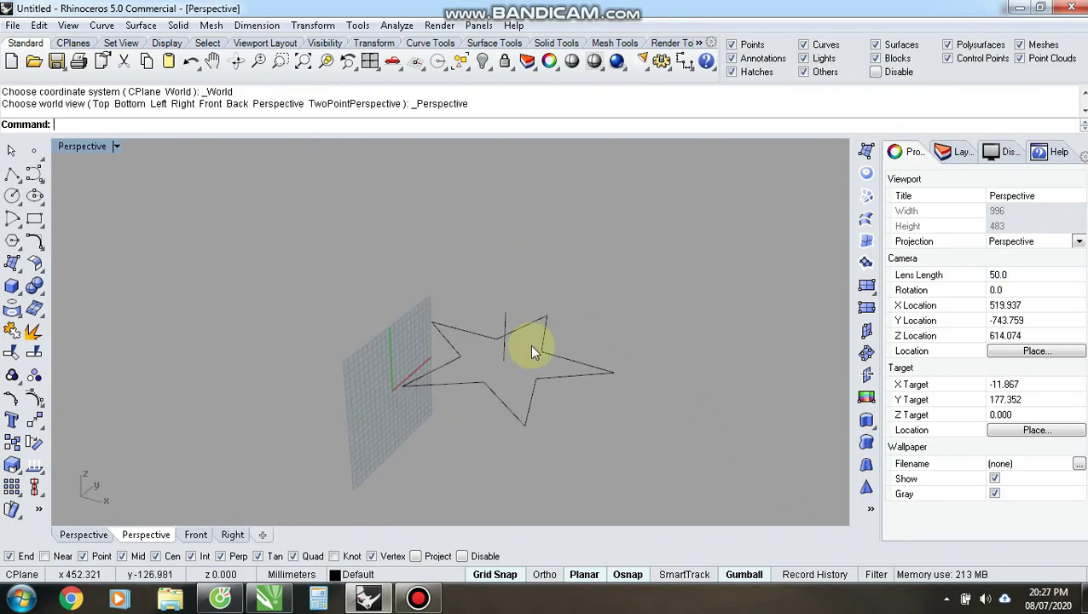
pyautogui.scroll(8, 521, 372)
pyautogui.moveTo(521, 373); pyautogui.dragTo(529, 273, button='right')
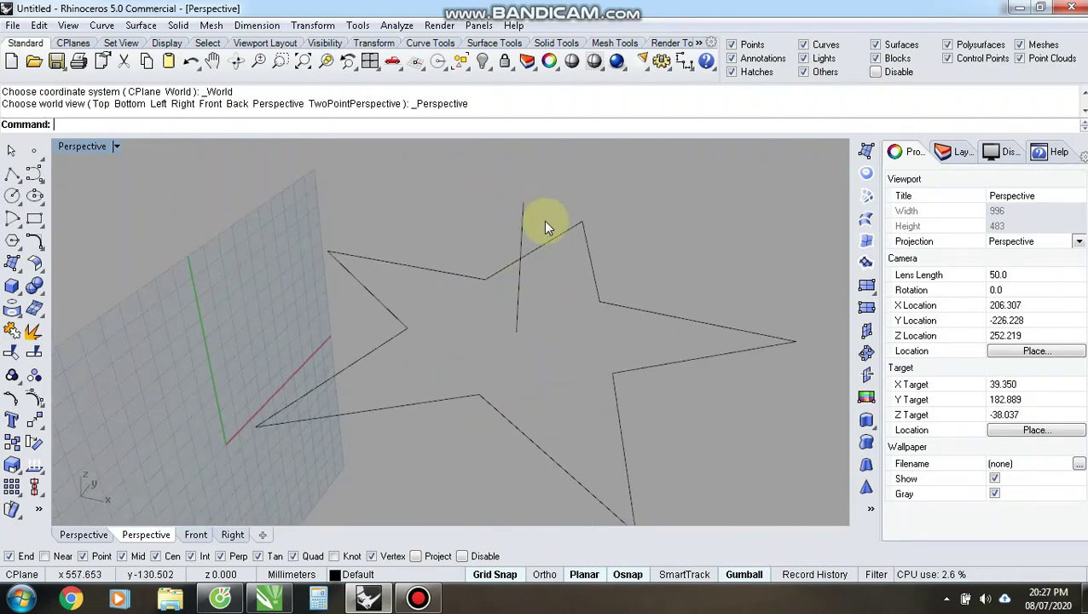
pyautogui.moveTo(539, 170); pyautogui.dragTo(536, 249, button='right')
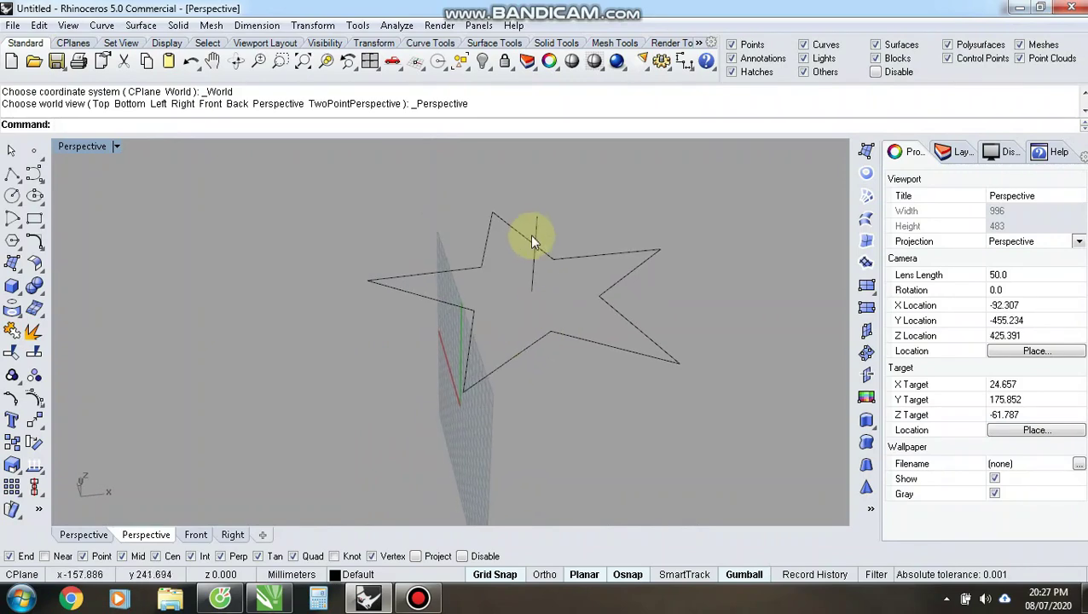
pyautogui.scroll(4, 538, 249)
pyautogui.moveTo(372, 205); pyautogui.dragTo(459, 307, button='right')
pyautogui.scroll(4, 409, 231)
pyautogui.scroll(-8, 408, 235)
pyautogui.moveTo(343, 321); pyautogui.dragTo(457, 284, button='right')
pyautogui.scroll(8, 426, 278)
pyautogui.moveTo(198, 244); pyautogui.dragTo(296, 267, button='right')
pyautogui.scroll(-8, 331, 222)
pyautogui.moveTo(404, 351)
pyautogui.mouseDown(button='right')
pyautogui.moveTo(396, 326)
pyautogui.moveTo(393, 341)
pyautogui.mouseUp(button='right')
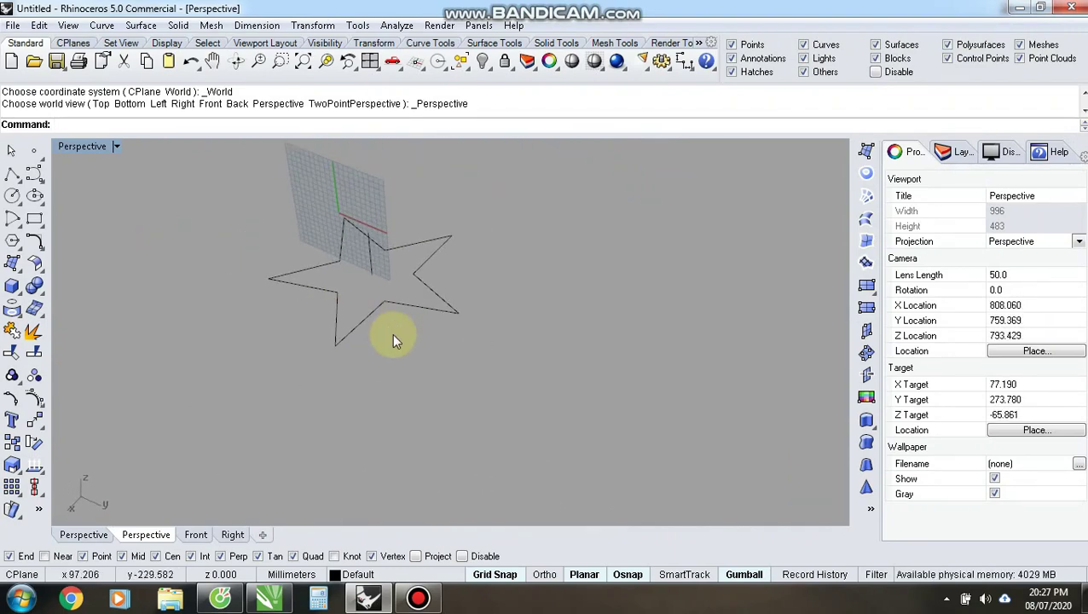
# Extrude the star outline to a point at the top end of the vertical line, without making a solid
pyautogui.click(866, 489)
pyautogui.click(333, 347)
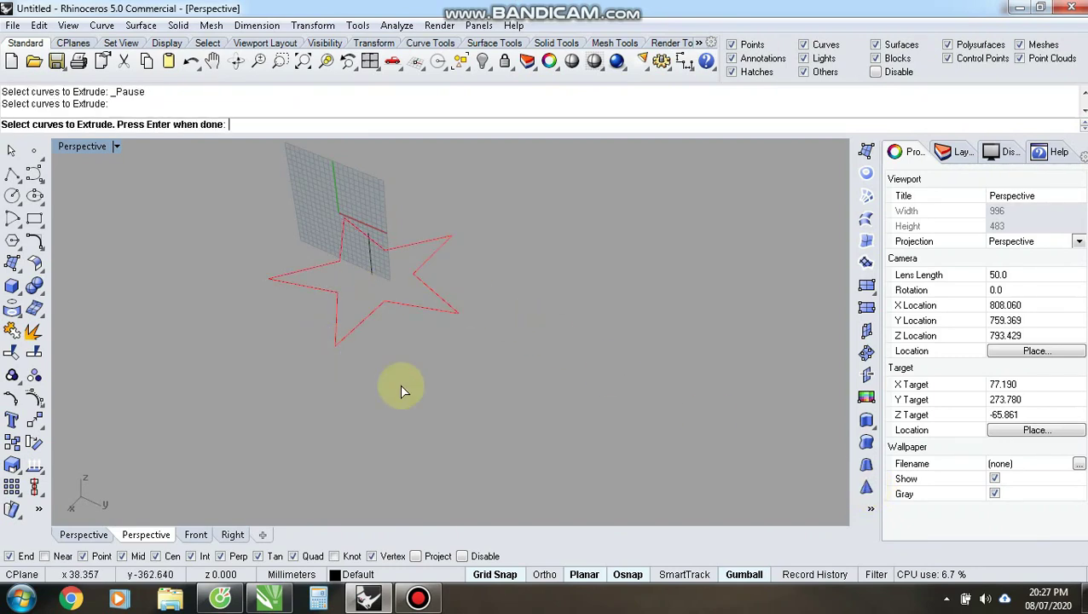
pyautogui.click(869, 496)
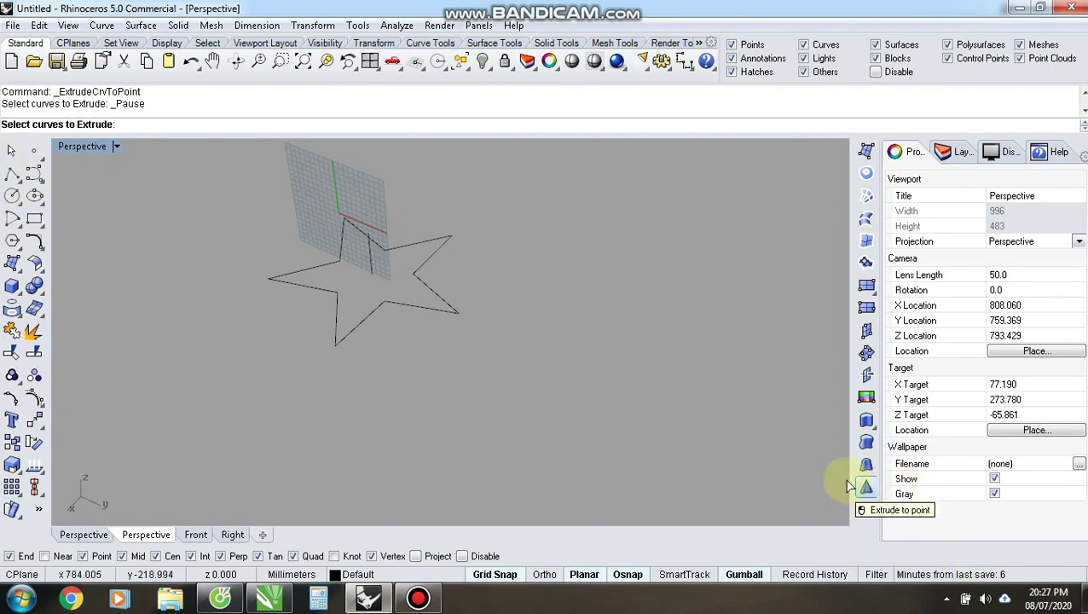
pyautogui.press('Return')
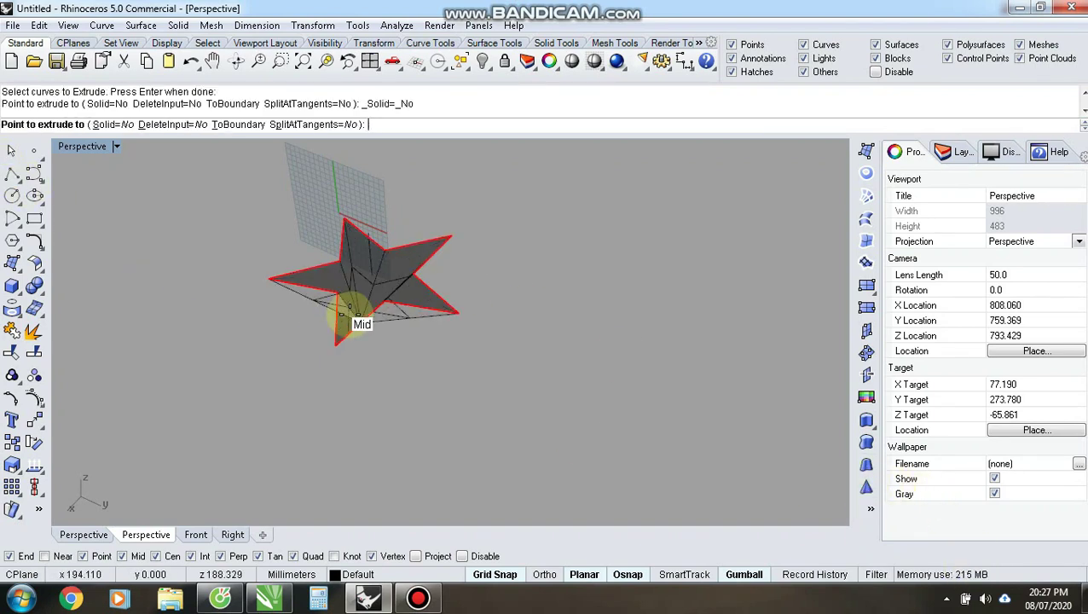
pyautogui.press('F4')
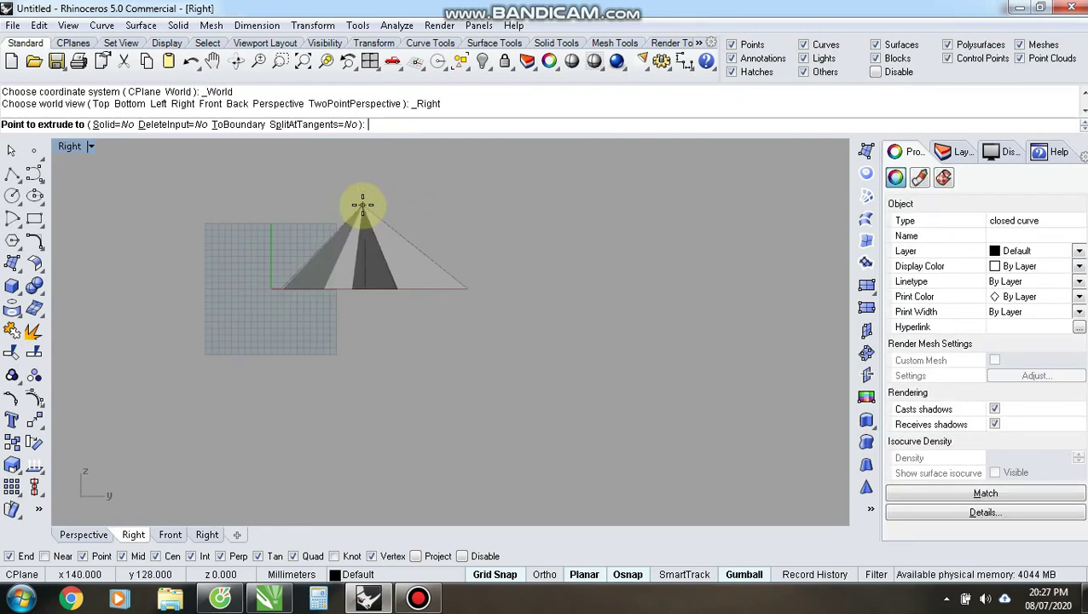
pyautogui.scroll(4, 365, 235)
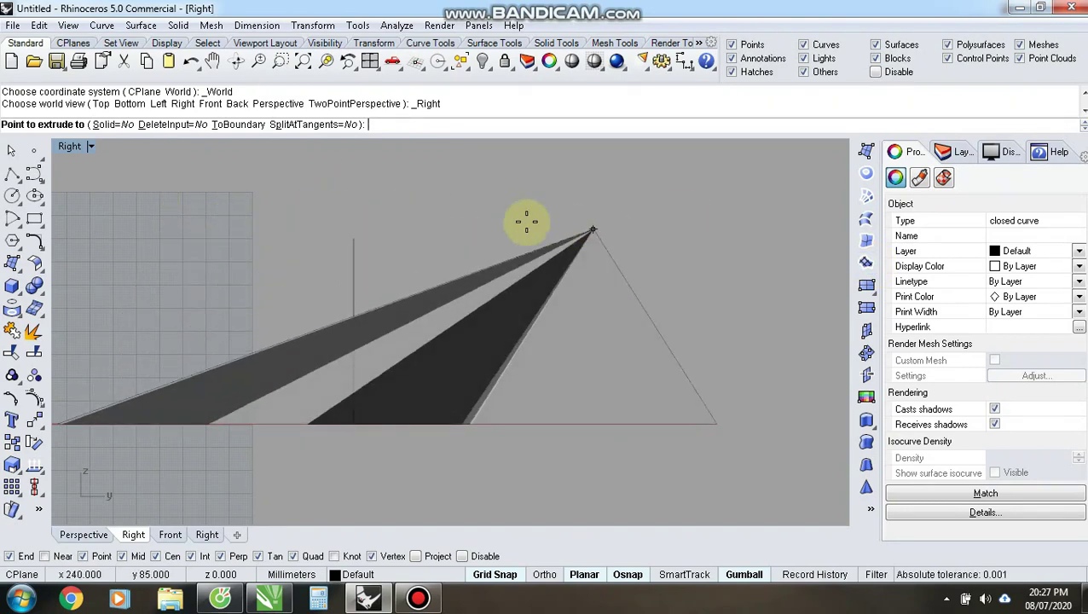
pyautogui.click(355, 238)
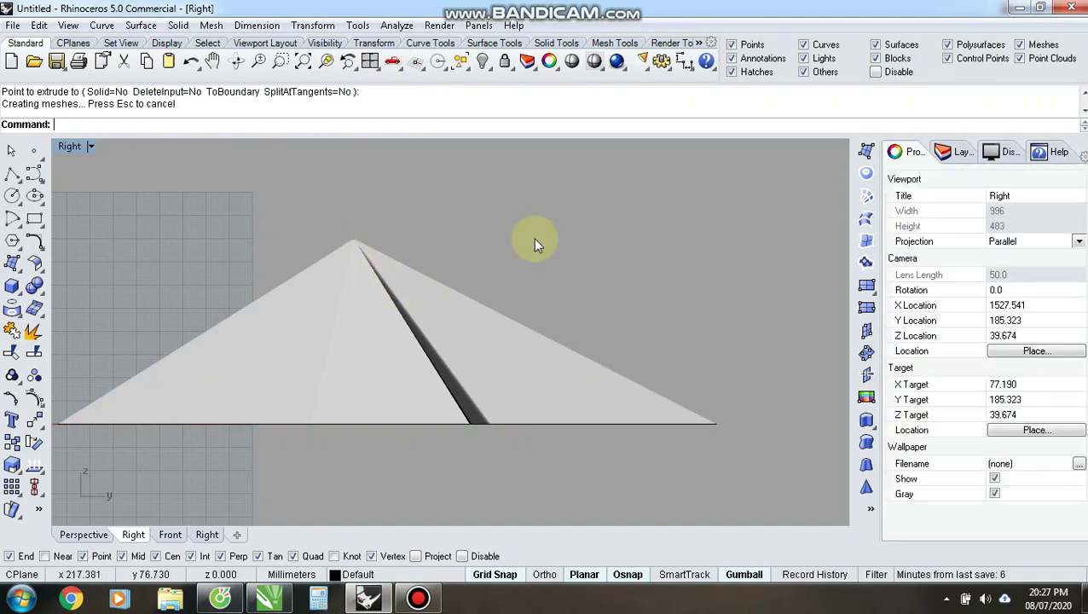
# Move the extruded star surface clear of its source outline and centre line
pyautogui.hotkey('ctrl', 'F4')
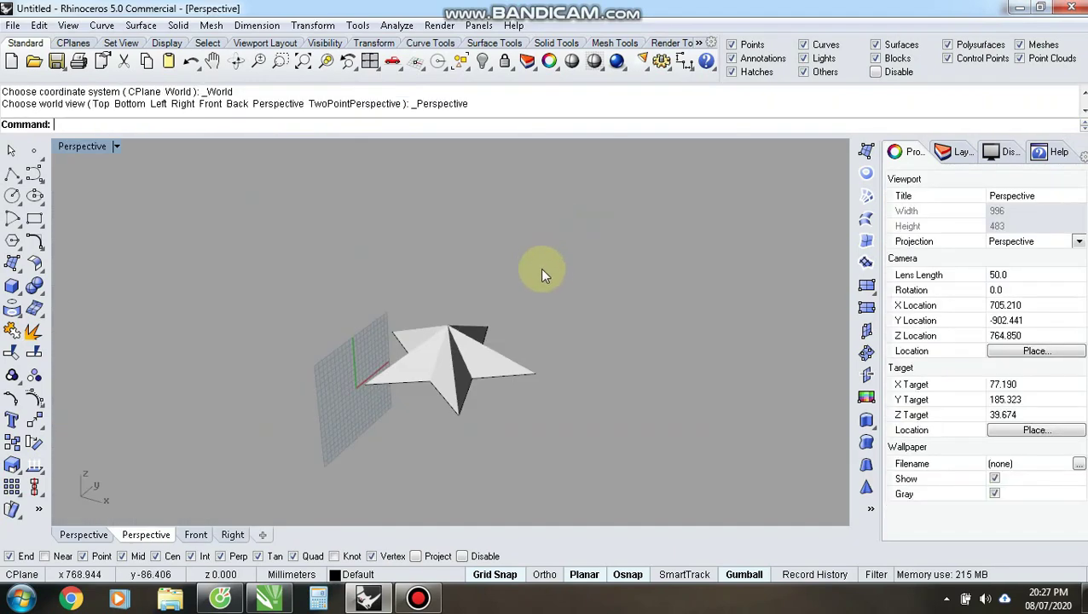
pyautogui.moveTo(466, 350); pyautogui.dragTo(465, 386, button='right')
pyautogui.click(463, 382)
pyautogui.moveTo(534, 324); pyautogui.dragTo(737, 334)
# Delete the leftover flat star outline and the vertical centre line
pyautogui.hotkey('ctrl', 'F1')
pyautogui.click(278, 351)
pyautogui.scroll(-3, 322, 329)
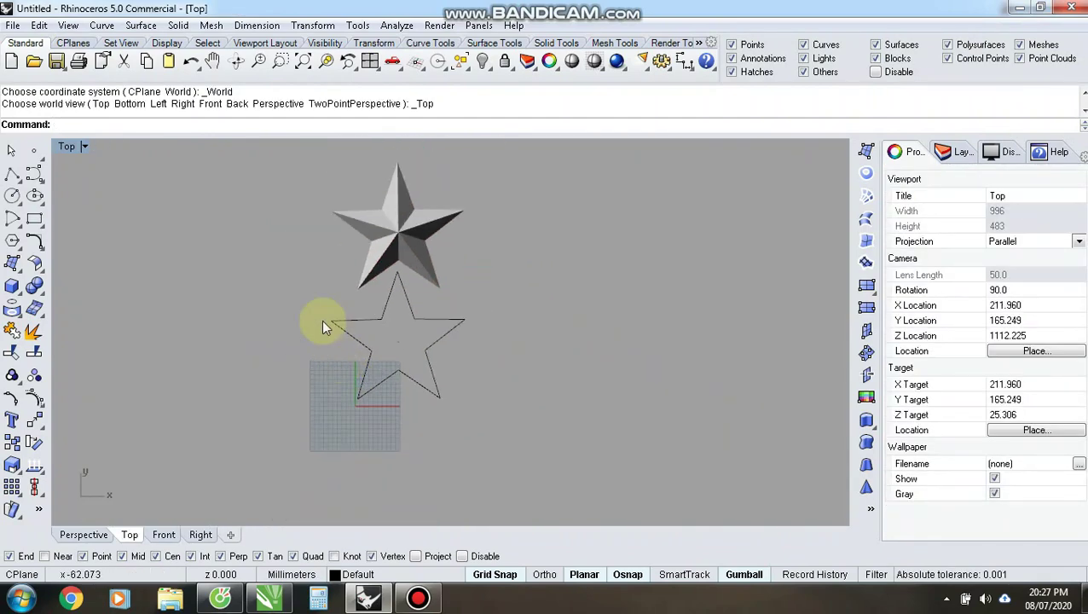
pyautogui.moveTo(695, 557); pyautogui.dragTo(695, 558)
pyautogui.press('Delete')
pyautogui.scroll(10, 376, 175)
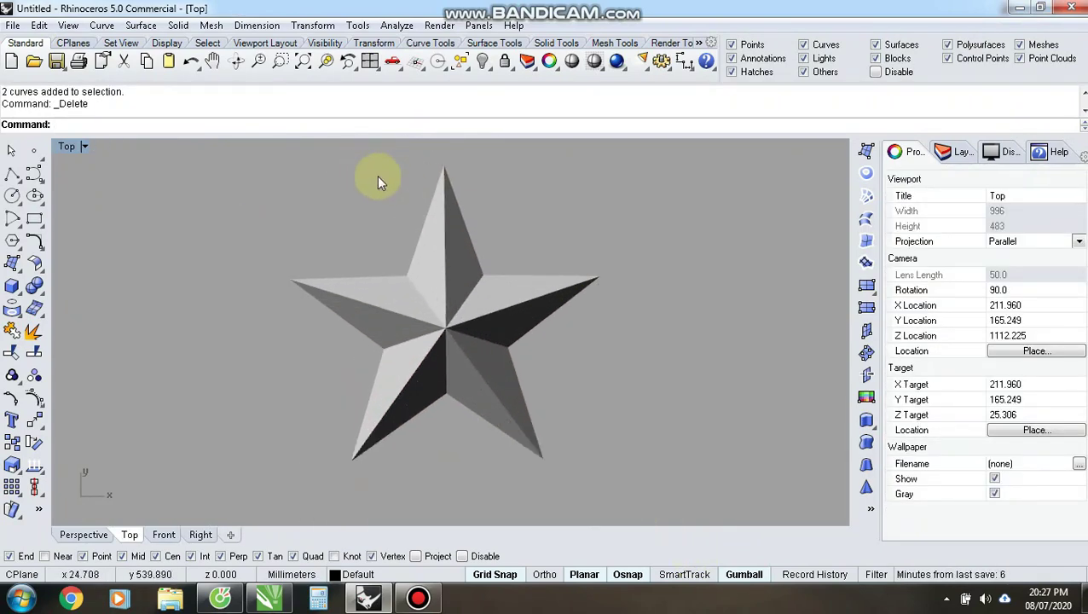
# Display the star polysurface with the polished_gold environment map
pyautogui.click(522, 389)
pyautogui.click(397, 25)
pyautogui.moveTo(486, 105)
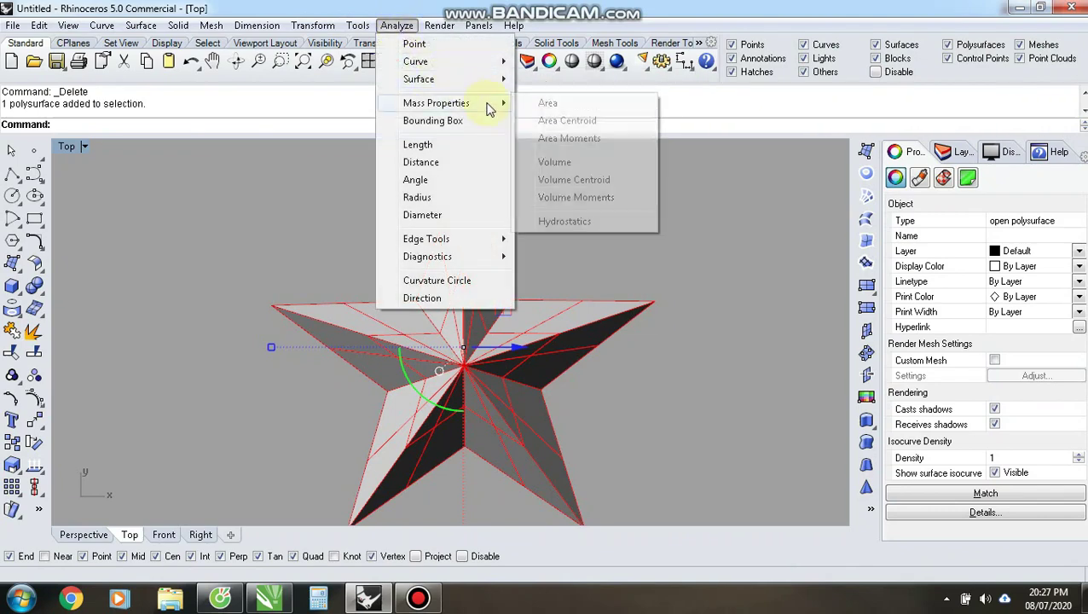
pyautogui.moveTo(499, 79)
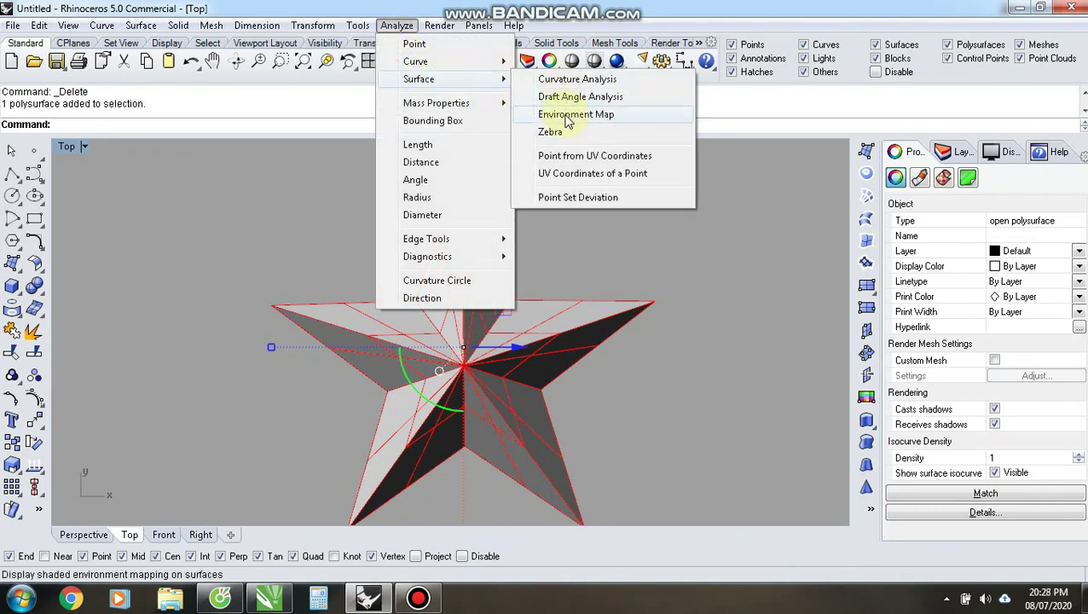
pyautogui.click(569, 121)
pyautogui.click(324, 203)
pyautogui.scroll(-6, 320, 290)
pyautogui.scroll(6, 448, 375)
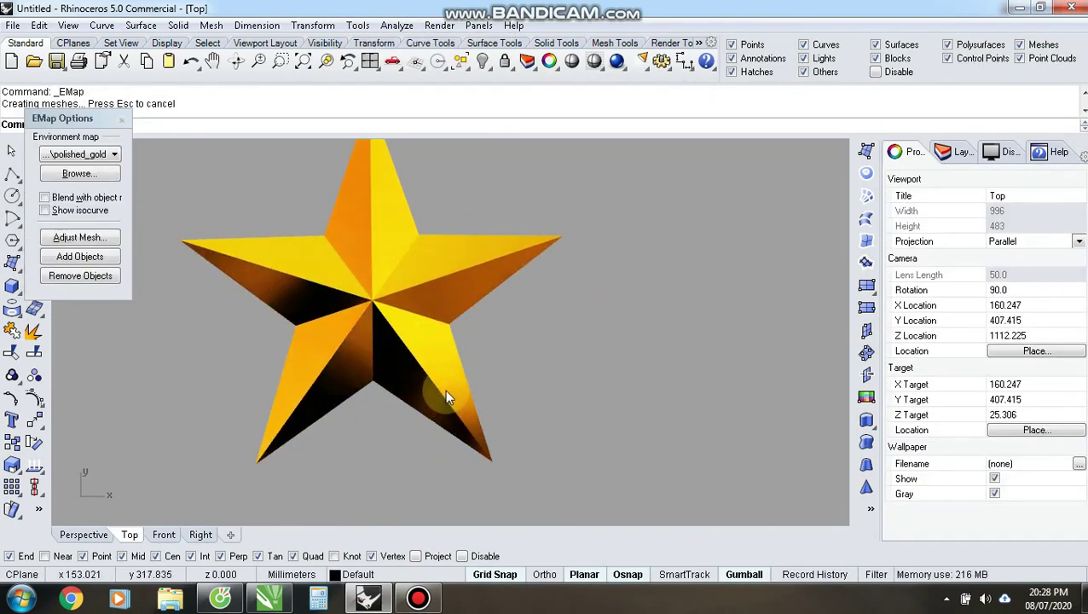
# Scale the star vertically in the right view to a height of about 50 mm
pyautogui.press('F4')
pyautogui.scroll(8, 408, 286)
pyautogui.moveTo(380, 410); pyautogui.dragTo(455, 363, button='right')
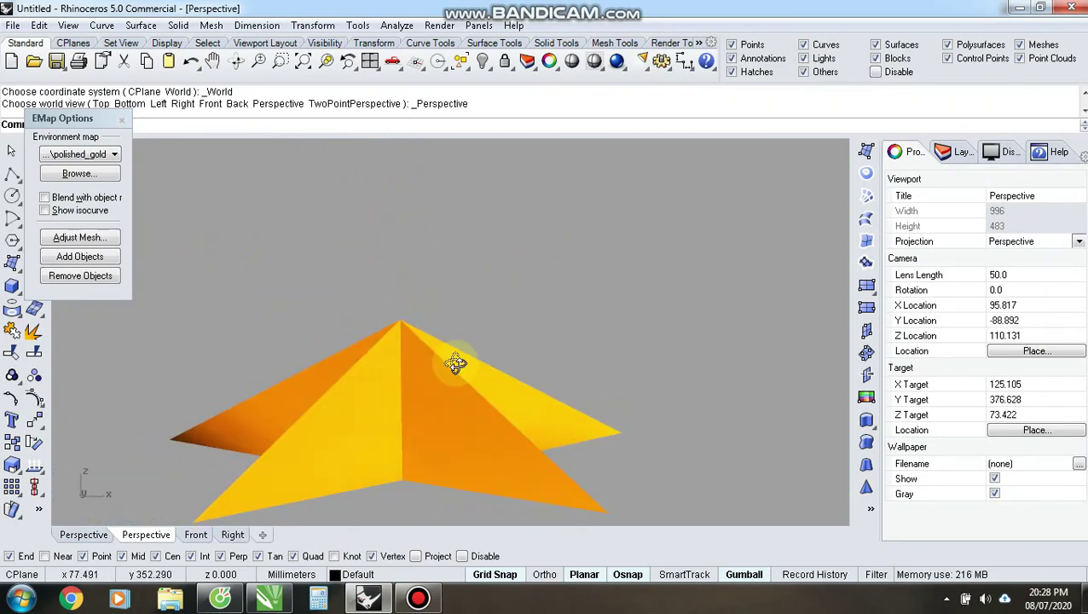
pyautogui.press('F3')
pyautogui.scroll(4, 488, 413)
pyautogui.click(453, 357)
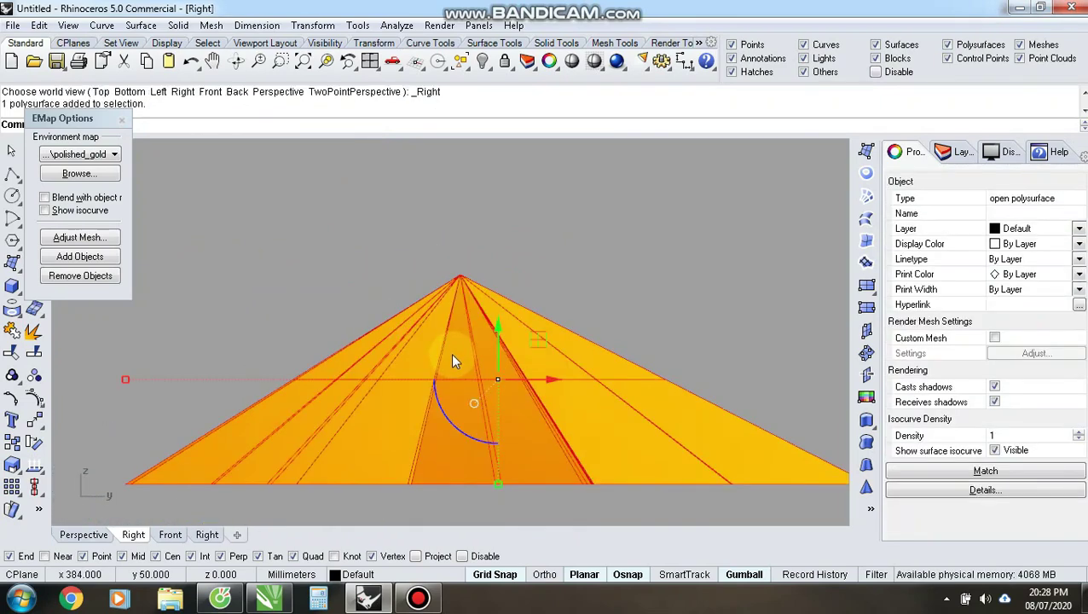
pyautogui.moveTo(496, 484); pyautogui.dragTo(498, 443)
pyautogui.click(614, 187)
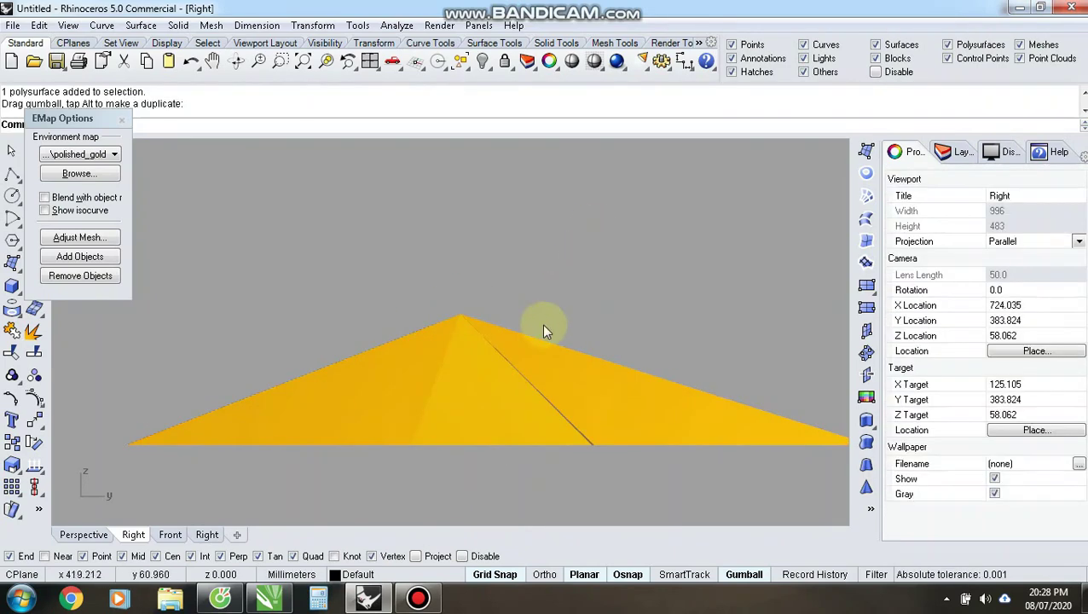
# Dimension the star's height from apex to base in the front view, placing the dimension to the right of the apex
pyautogui.hotkey('ctrl', 'F4')
pyautogui.scroll(8, 386, 392)
pyautogui.moveTo(384, 390); pyautogui.dragTo(773, 364, button='right')
pyautogui.scroll(-5, 528, 315)
pyautogui.moveTo(530, 322); pyautogui.dragTo(492, 287, button='right')
pyautogui.hotkey('ctrl', 'F2')
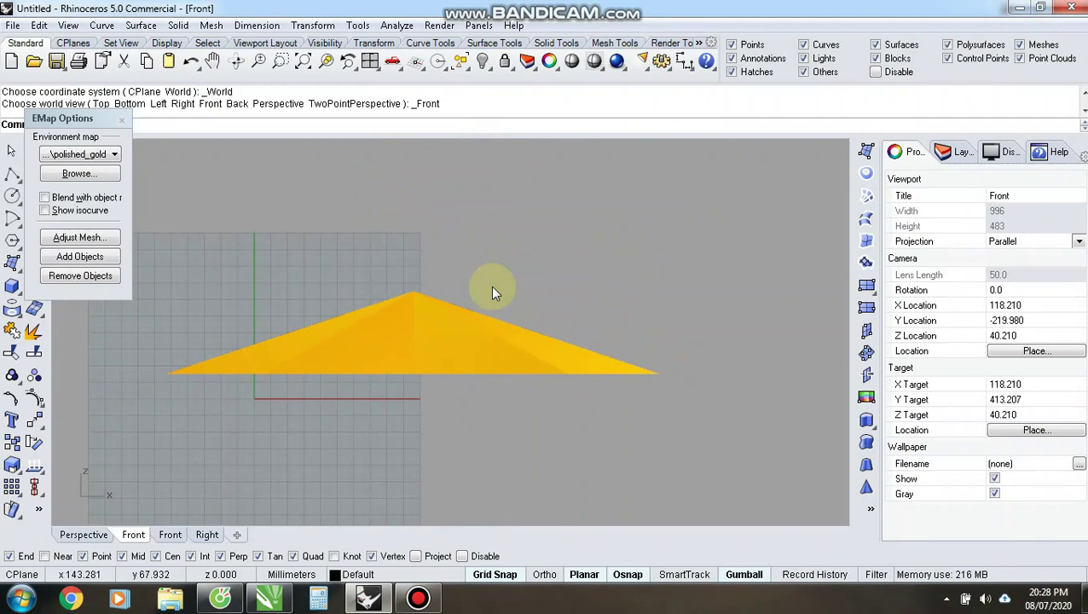
pyautogui.click(685, 61)
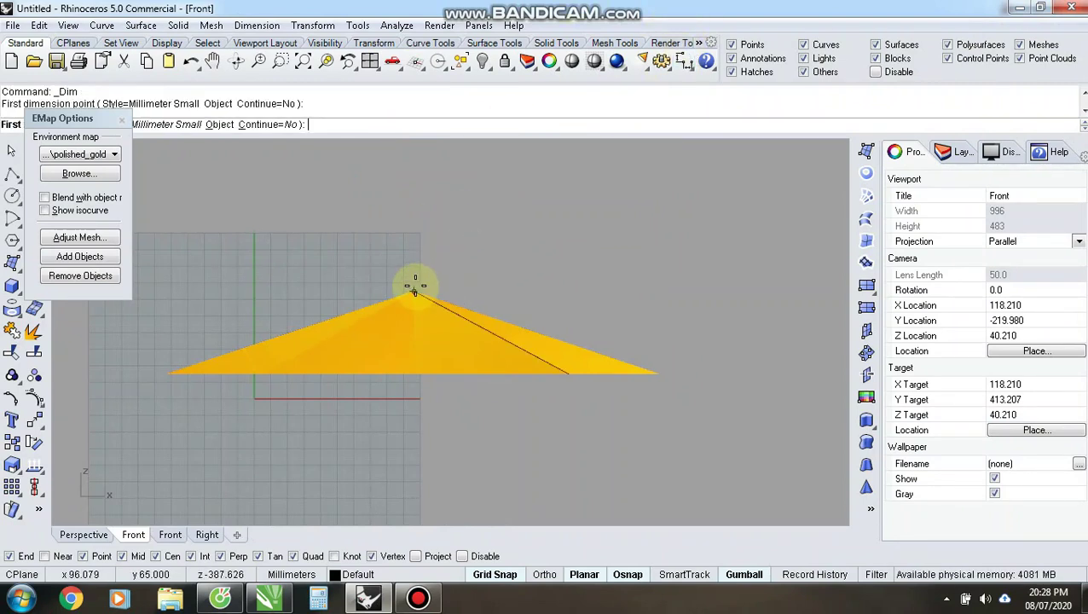
pyautogui.click(414, 373)
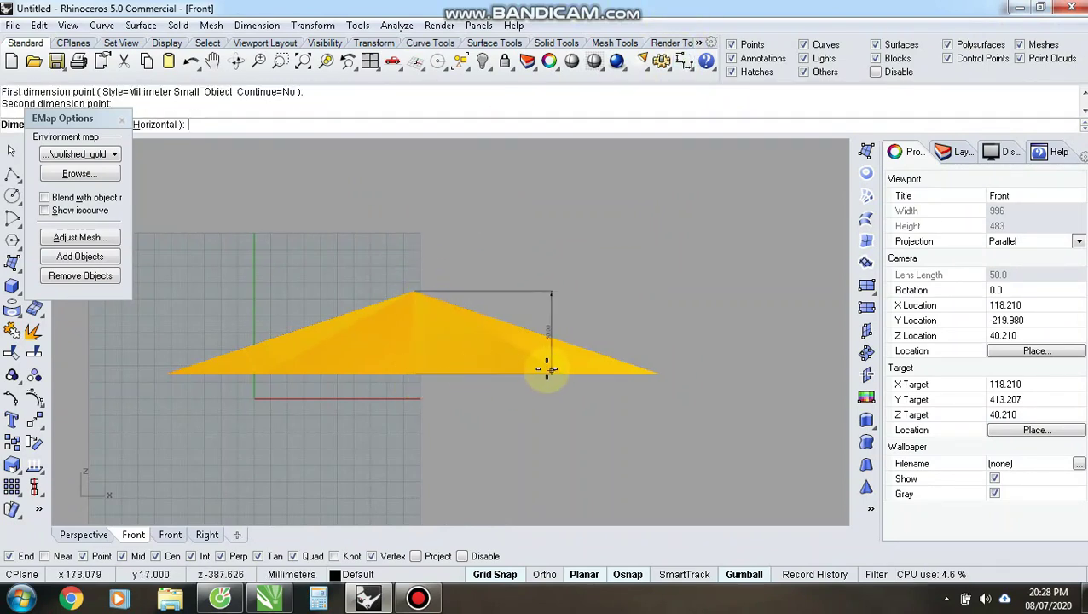
pyautogui.click(629, 370)
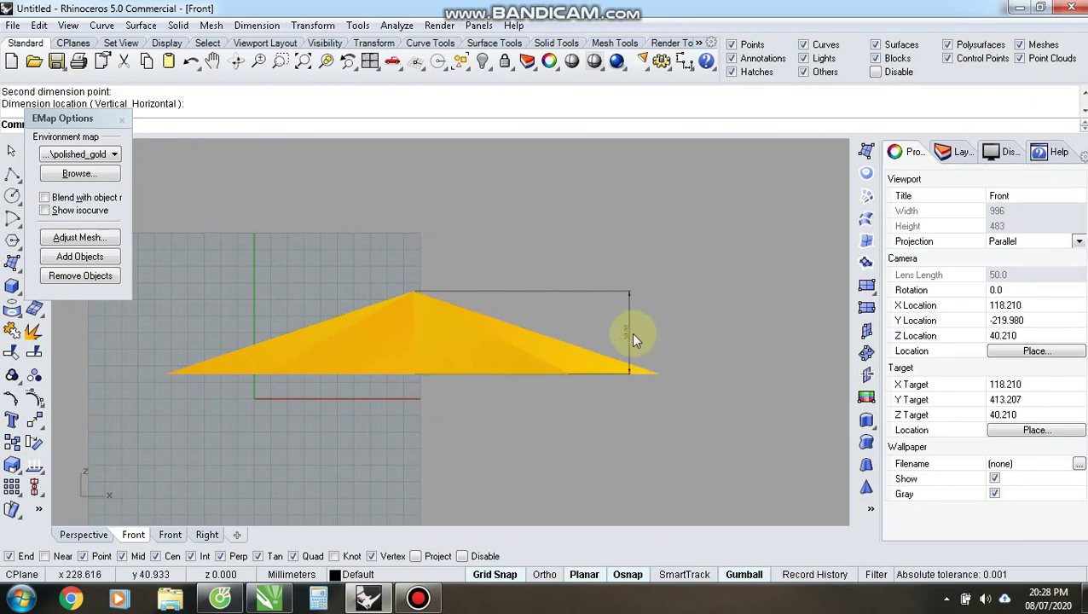
pyautogui.scroll(5, 631, 333)
pyautogui.scroll(-1, 716, 301)
pyautogui.scroll(2, 656, 311)
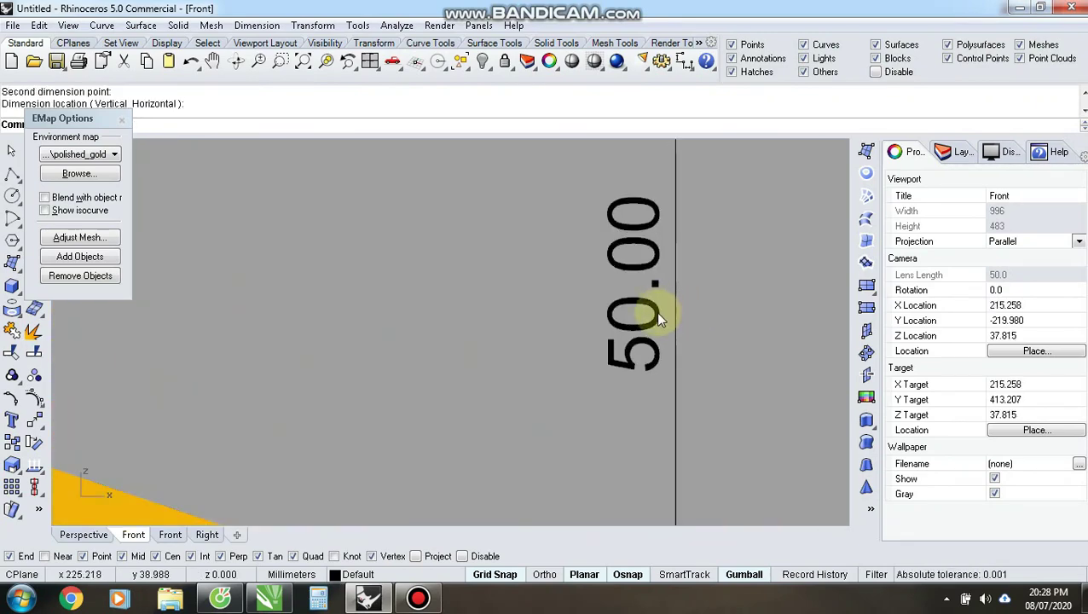
pyautogui.scroll(-5, 662, 317)
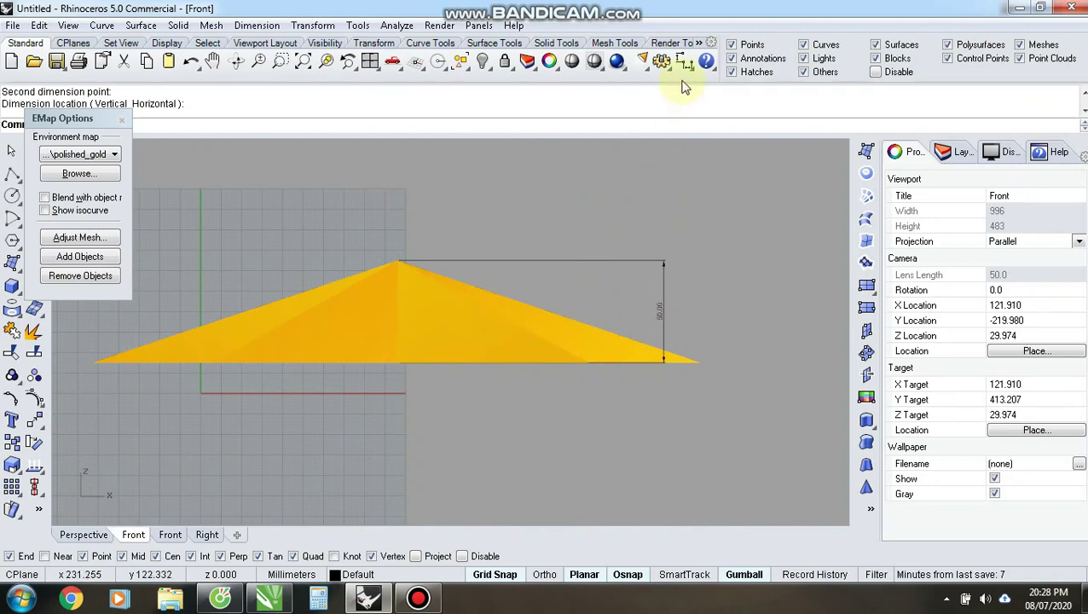
# Dimension the star's overall width between its outer base tips in the front view, placing the dimension below the base
pyautogui.press('Return')
pyautogui.click(89, 363)
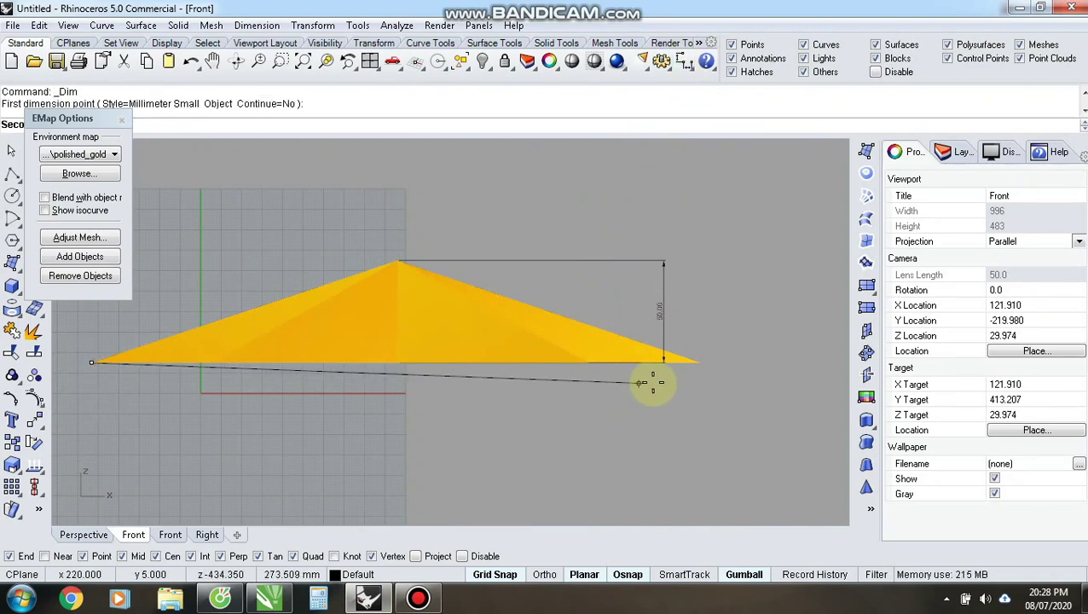
pyautogui.click(699, 362)
pyautogui.click(640, 414)
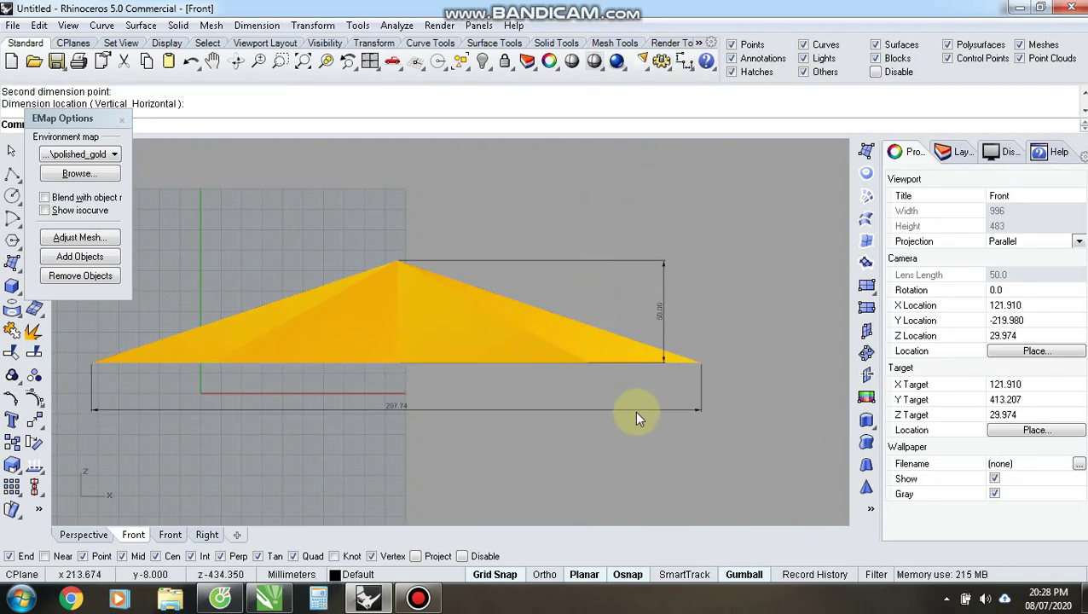
pyautogui.scroll(5, 380, 393)
pyautogui.scroll(-5, 361, 380)
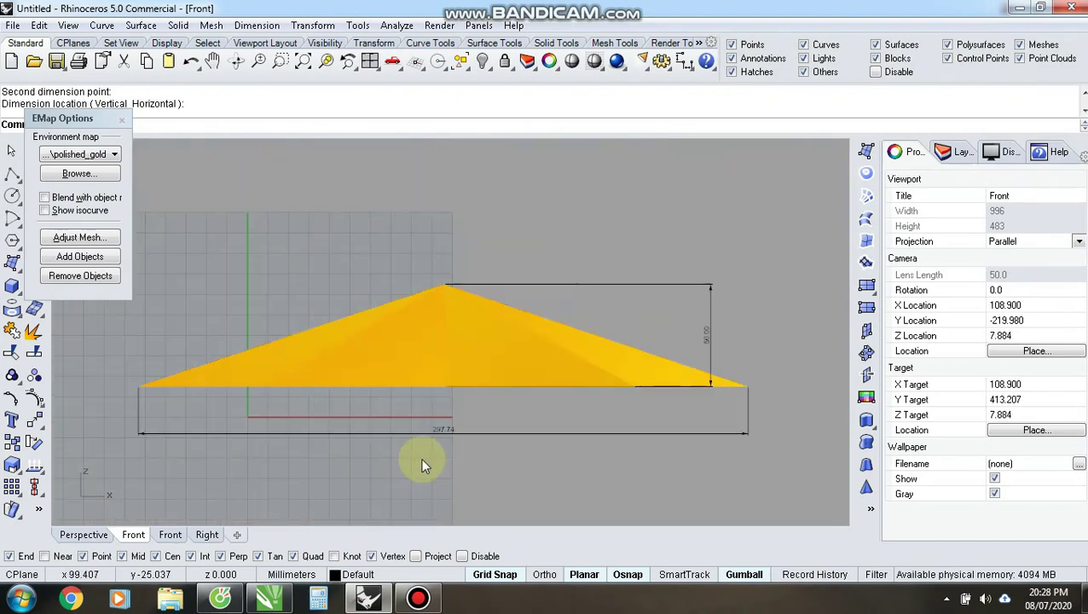
# Delete the width and height dimensions from the front view
pyautogui.click(439, 439)
pyautogui.press('Delete')
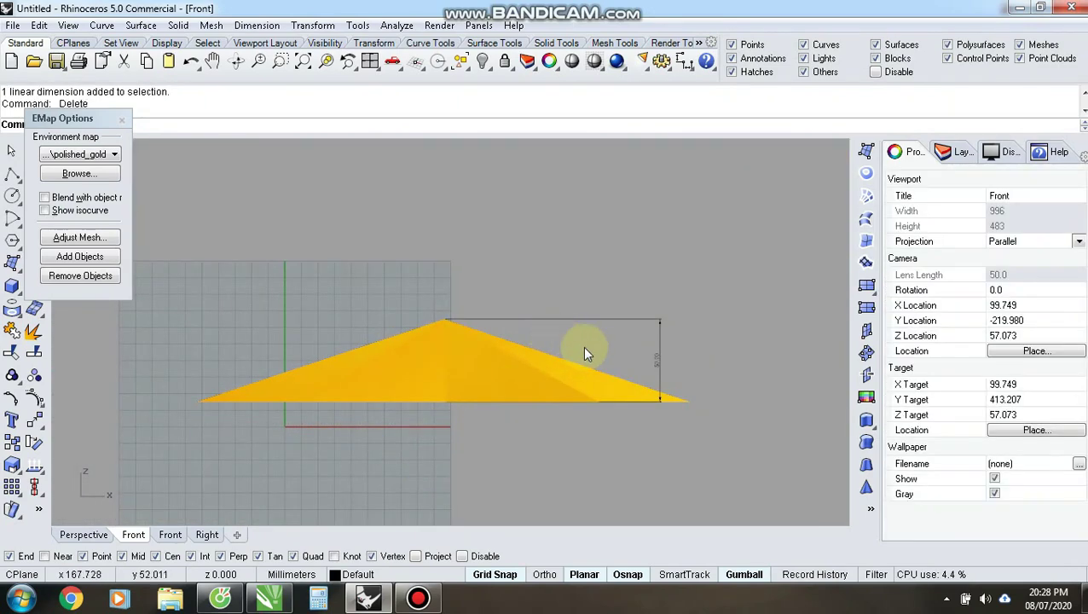
pyautogui.click(658, 354)
pyautogui.press('Delete')
pyautogui.scroll(5, 455, 351)
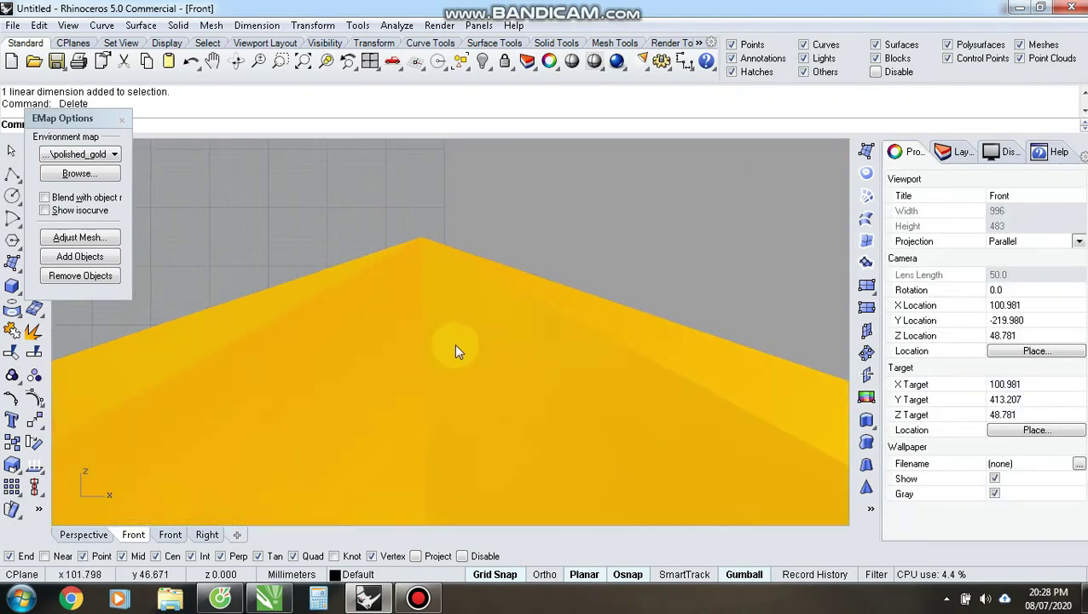
# Inspect the gold star's facets and apex from several angles in the perspective view
pyautogui.press('F4')
pyautogui.scroll(-5, 453, 329)
pyautogui.moveTo(381, 393); pyautogui.dragTo(546, 435, button='right')
pyautogui.scroll(7, 415, 303)
pyautogui.moveTo(414, 309); pyautogui.dragTo(542, 177, button='right')
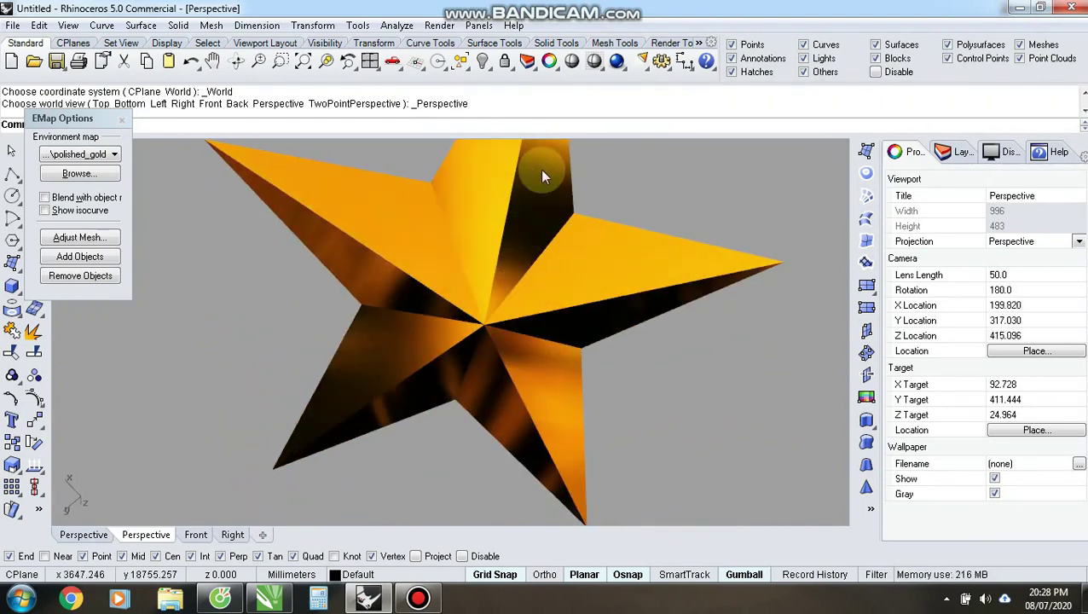
pyautogui.scroll(-15, 541, 175)
pyautogui.scroll(7, 522, 235)
pyautogui.moveTo(524, 238); pyautogui.dragTo(634, 235, button='right')
pyautogui.scroll(4, 537, 276)
pyautogui.moveTo(539, 284); pyautogui.dragTo(529, 382, button='right')
pyautogui.scroll(-10, 587, 239)
pyautogui.click(552, 343)
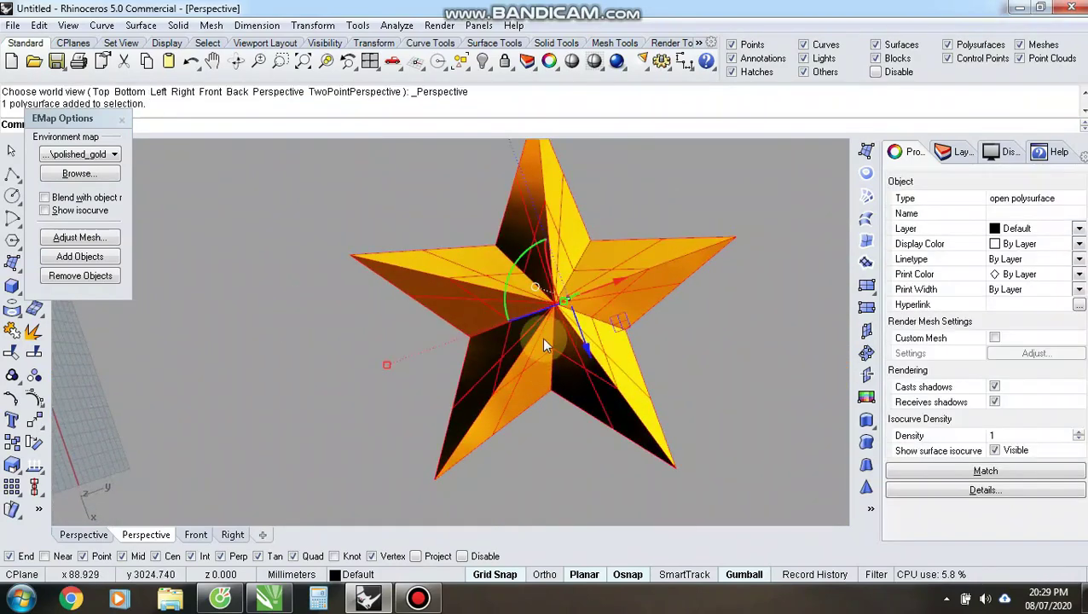
pyautogui.scroll(-6, 591, 358)
pyautogui.moveTo(591, 366); pyautogui.dragTo(568, 377, button='right')
# Show the star in the Top view and end the polished_gold environment map display
pyautogui.hotkey('ctrl', 'F1')
pyautogui.scroll(6, 444, 198)
pyautogui.scroll(-6, 529, 346)
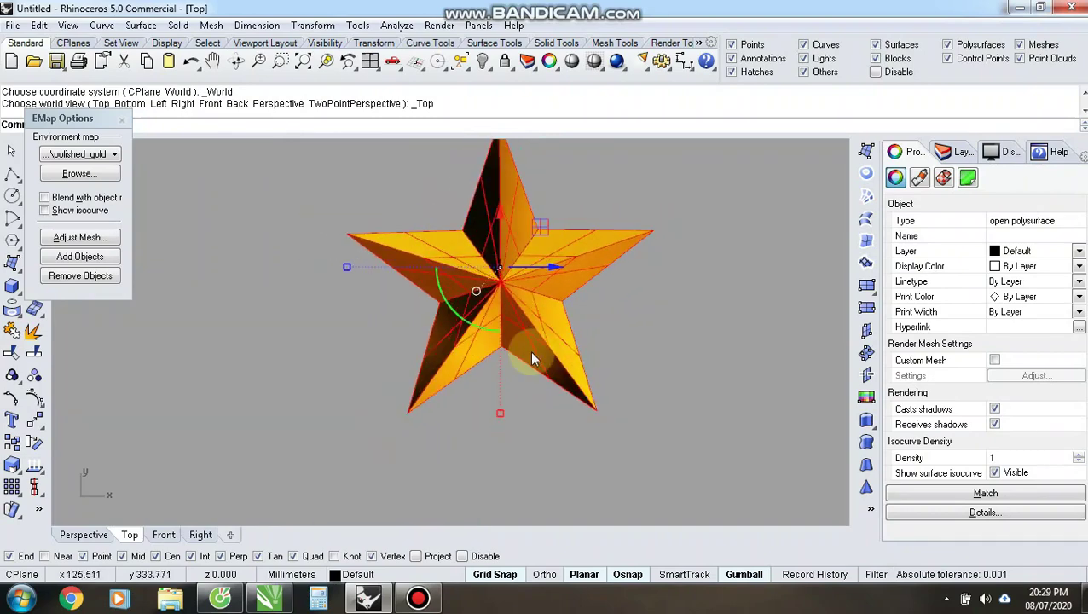
pyautogui.click(124, 121)
pyautogui.scroll(6, 530, 235)
pyautogui.click(576, 253)
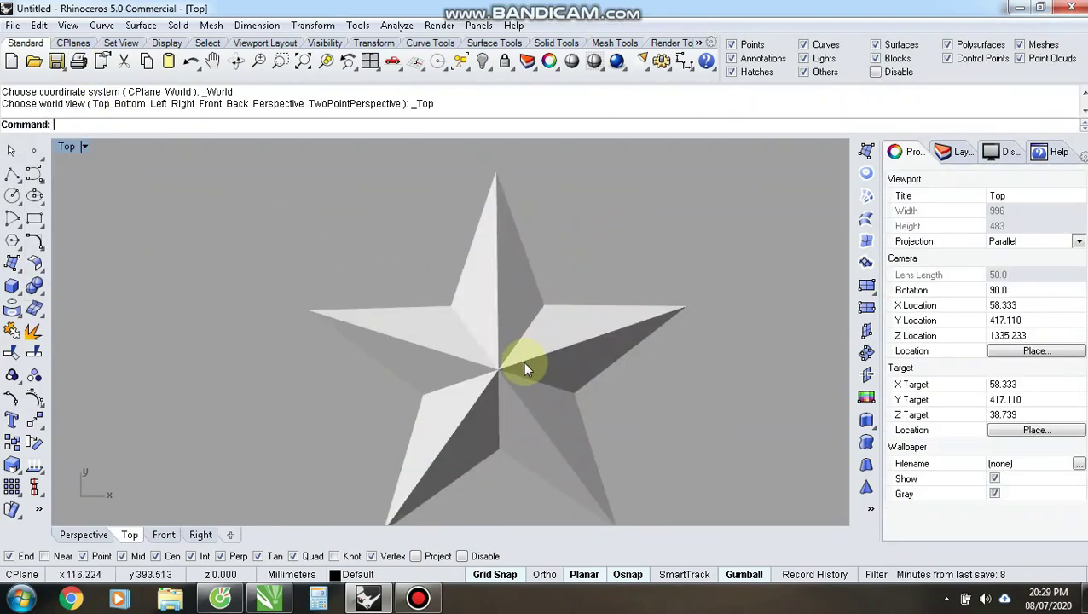
# Unroll the star polysurface flat using UnrollSrf with Explode=No and KeepProperties=Yes
pyautogui.scroll(6, 503, 335)
pyautogui.scroll(-9, 510, 328)
pyautogui.click(501, 345)
pyautogui.scroll(3, 499, 293)
pyautogui.click(377, 275)
pyautogui.click(510, 367)
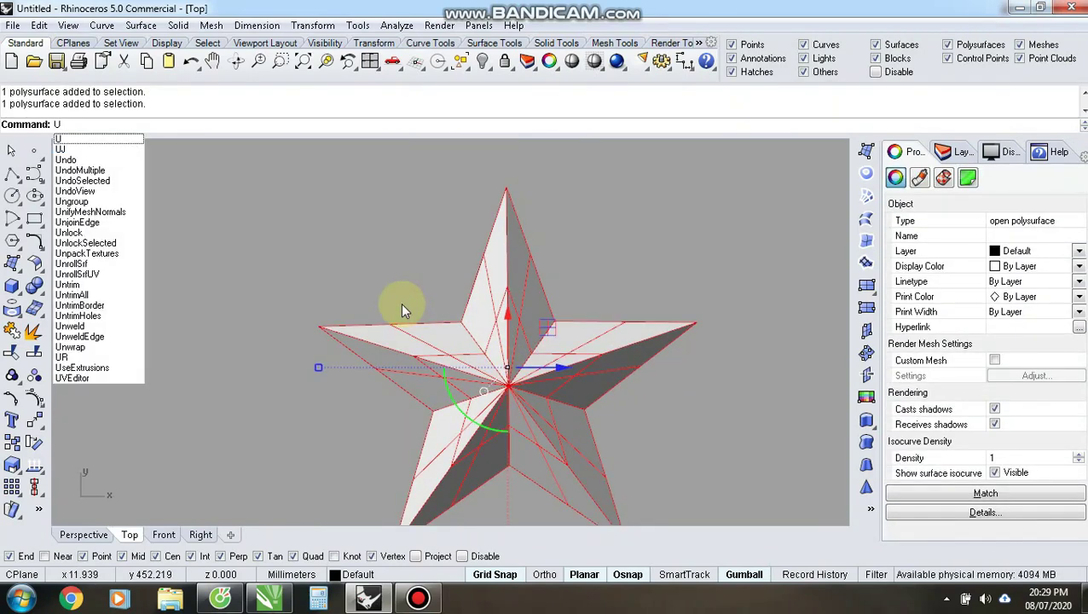
pyautogui.click(77, 265)
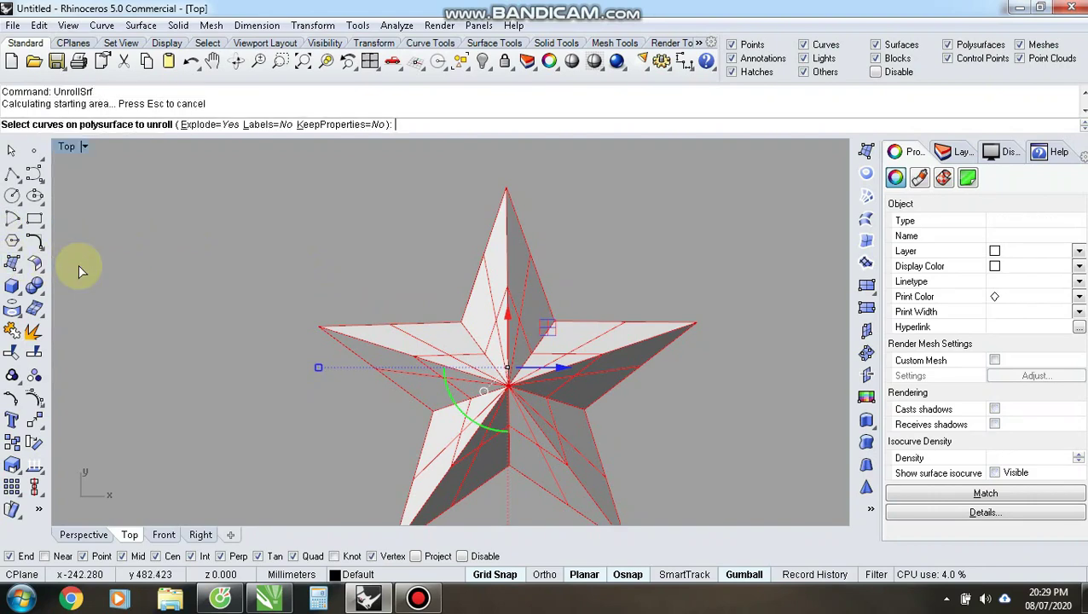
pyautogui.click(209, 125)
pyautogui.click(377, 125)
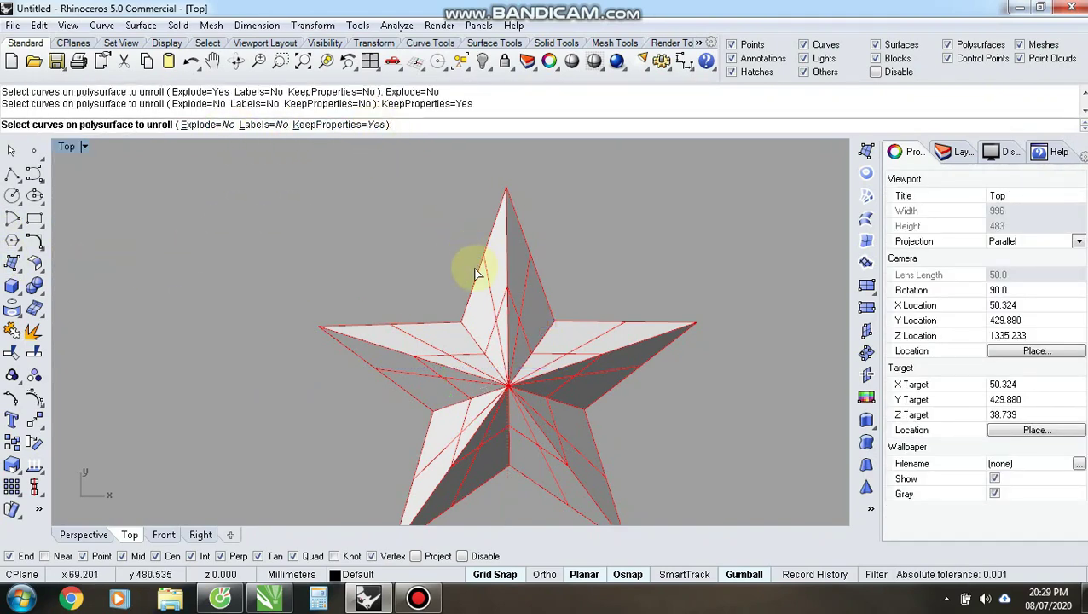
pyautogui.scroll(-5, 456, 287)
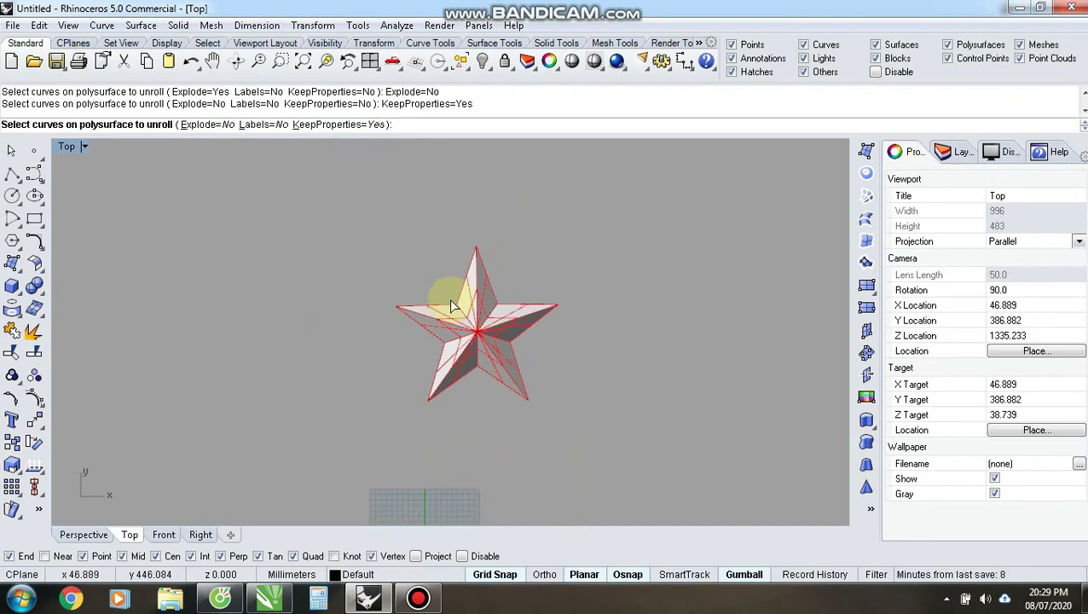
pyautogui.rightClick(450, 299)
# Move the unrolled flat star up beside the 3D star, on its right side
pyautogui.scroll(-6, 385, 293)
pyautogui.click(440, 386)
pyautogui.scroll(8, 441, 386)
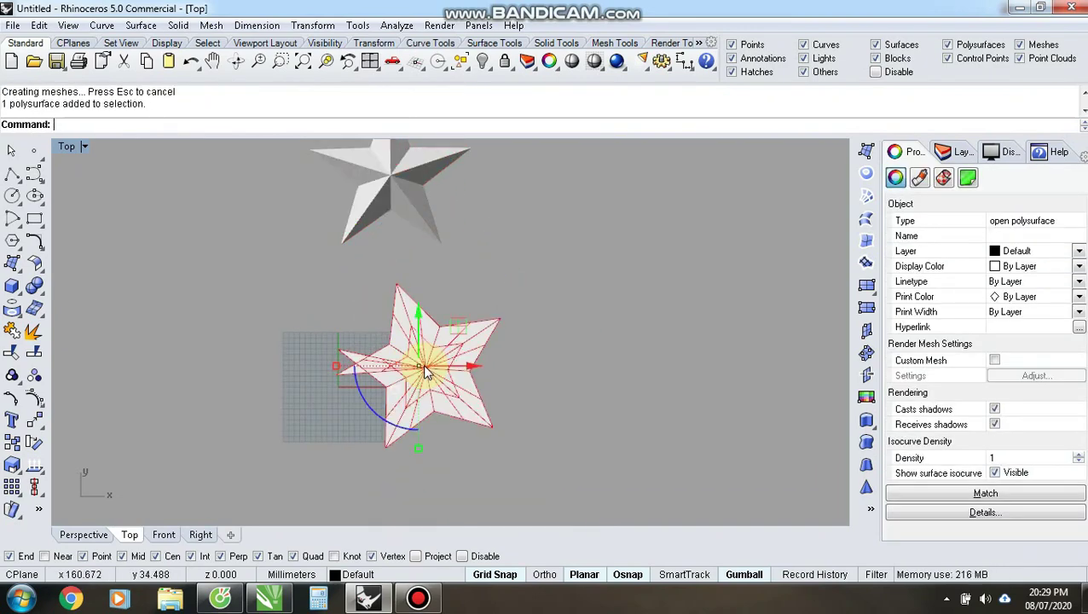
pyautogui.scroll(-5, 404, 322)
pyautogui.scroll(2, 401, 352)
pyautogui.click(590, 327)
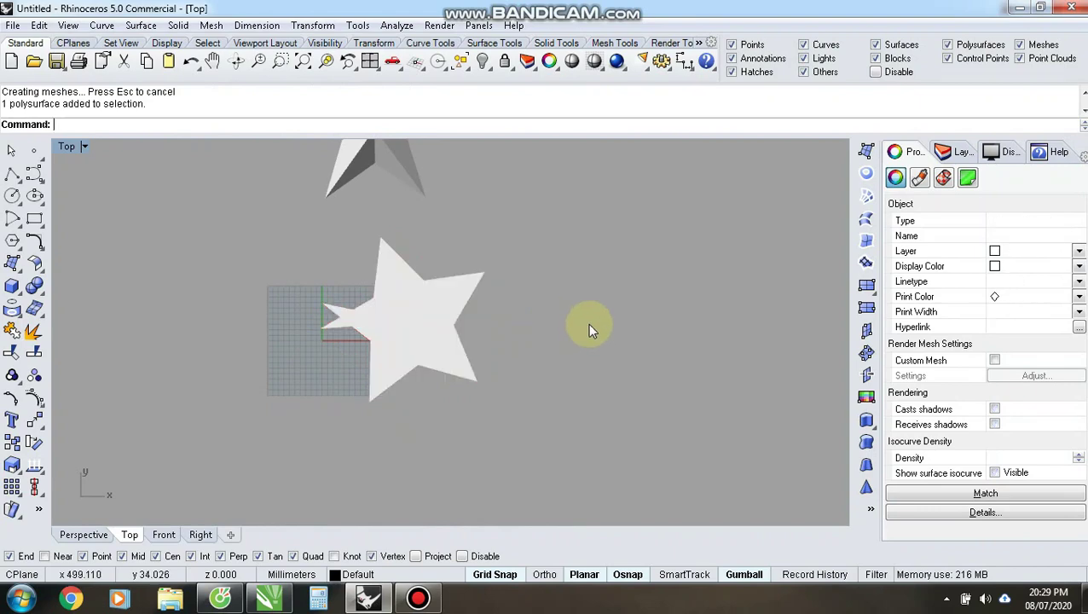
pyautogui.scroll(2, 425, 311)
pyautogui.scroll(-6, 425, 408)
pyautogui.click(441, 386)
pyautogui.moveTo(441, 387); pyautogui.dragTo(520, 247)
pyautogui.scroll(5, 449, 279)
# Duplicate the face borders of the unrolled flat star as curves
pyautogui.click(512, 290)
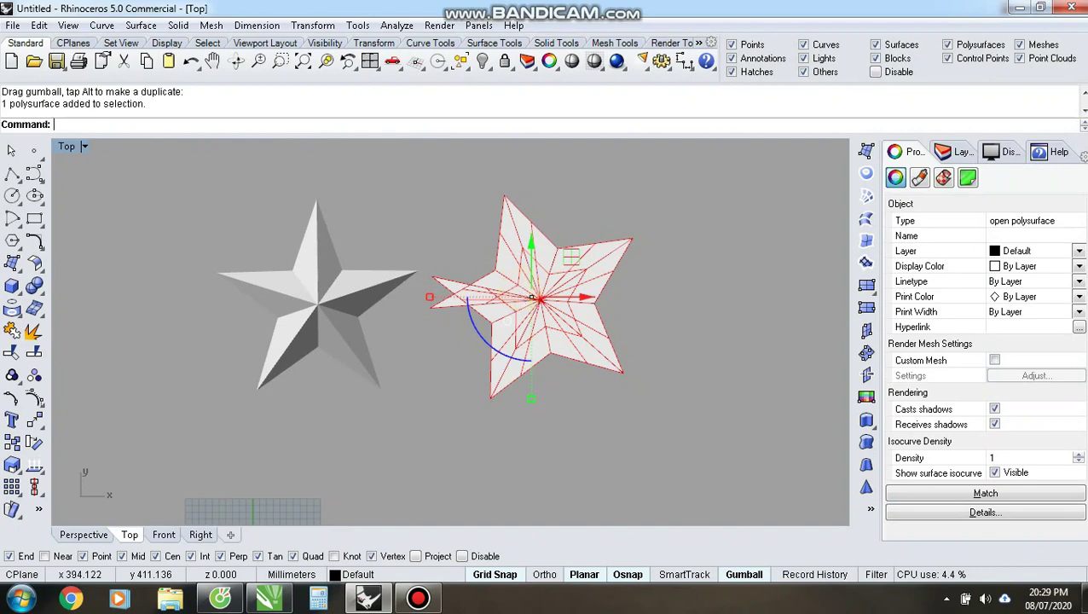
pyautogui.press('Return')
pyautogui.moveTo(399, 167); pyautogui.dragTo(716, 429)
pyautogui.press('Return')
pyautogui.scroll(-3, 505, 296)
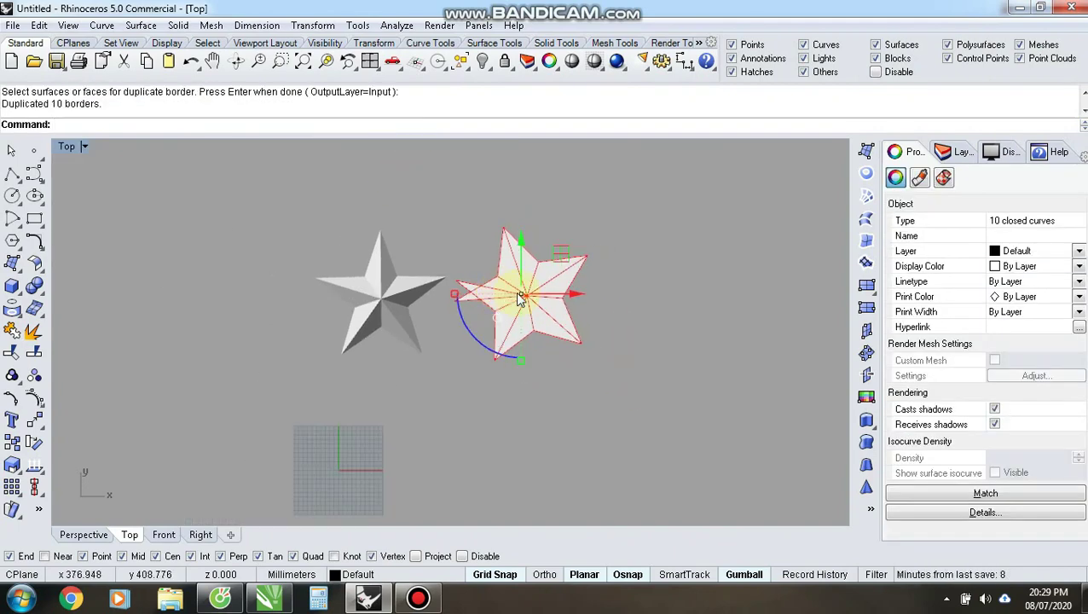
# Move the duplicated border curves horizontally to the opposite side of the 3D star, clear of both surfaces
pyautogui.moveTo(571, 300); pyautogui.dragTo(263, 311)
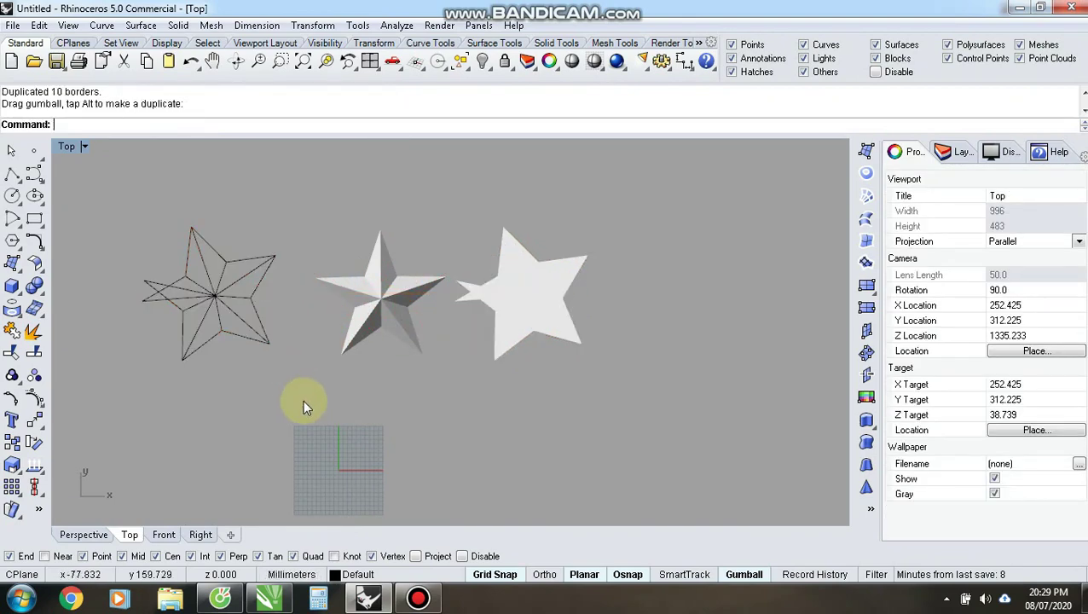
pyautogui.scroll(2, 304, 399)
pyautogui.click(116, 314)
pyautogui.scroll(4, 116, 309)
pyautogui.moveTo(548, 308); pyautogui.dragTo(713, 321, button='right')
pyautogui.scroll(2, 374, 244)
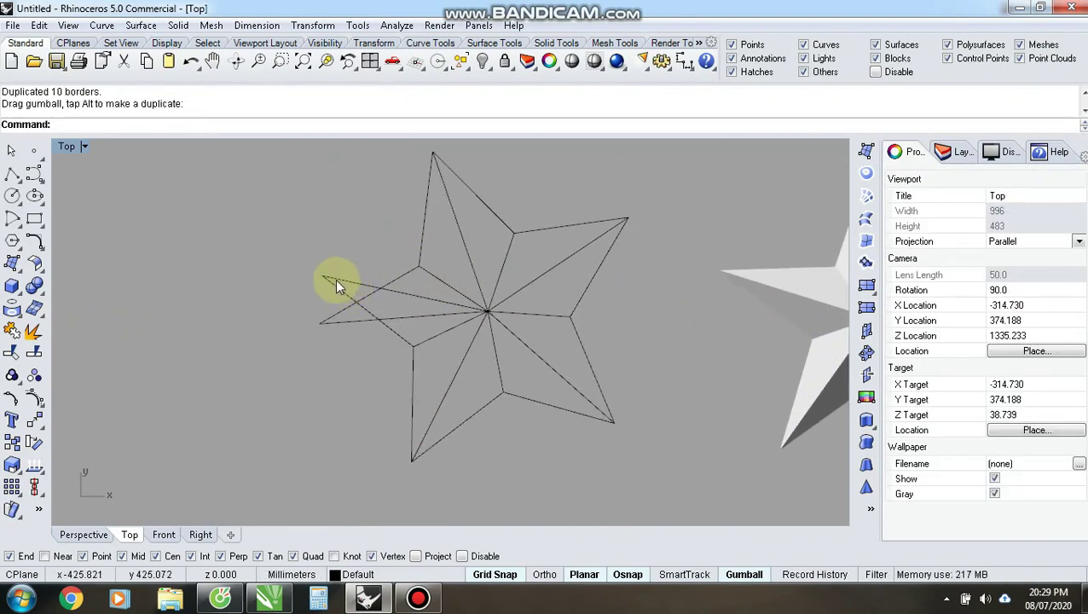
# Move the triangle that overlaps the neighbouring face out of the curve pattern, down and to the left
pyautogui.click(336, 279)
pyautogui.scroll(-3, 501, 261)
pyautogui.moveTo(477, 265); pyautogui.dragTo(385, 326)
pyautogui.click(523, 450)
pyautogui.scroll(2, 457, 229)
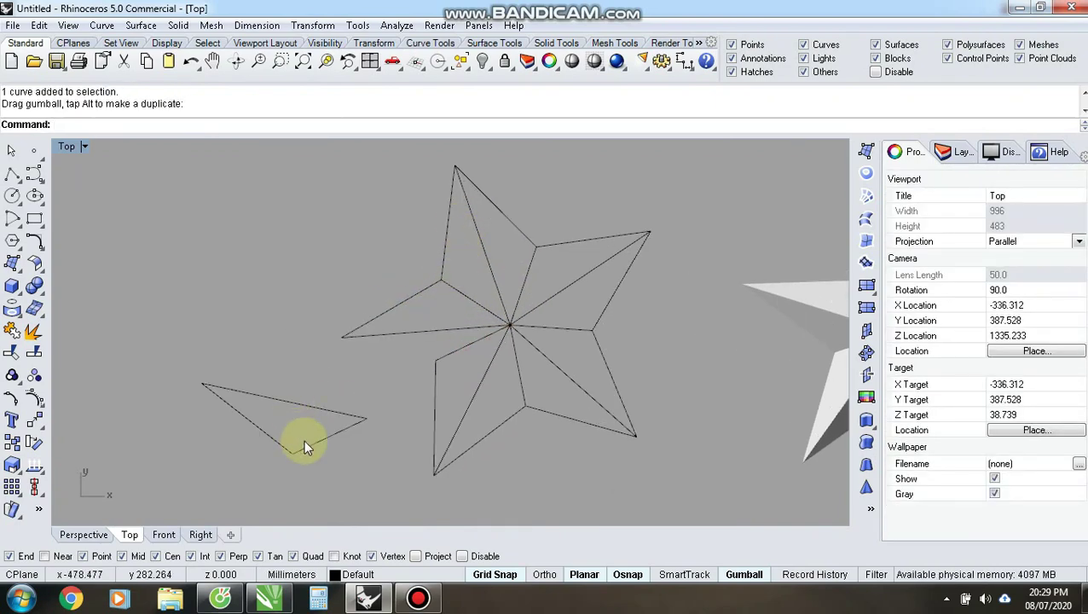
# Rotate the detached triangle slightly counterclockwise so its long edge runs nearly parallel to the adjacent arm's open edge
pyautogui.click(303, 433)
pyautogui.scroll(-1, 315, 380)
pyautogui.moveTo(326, 365); pyautogui.dragTo(354, 347)
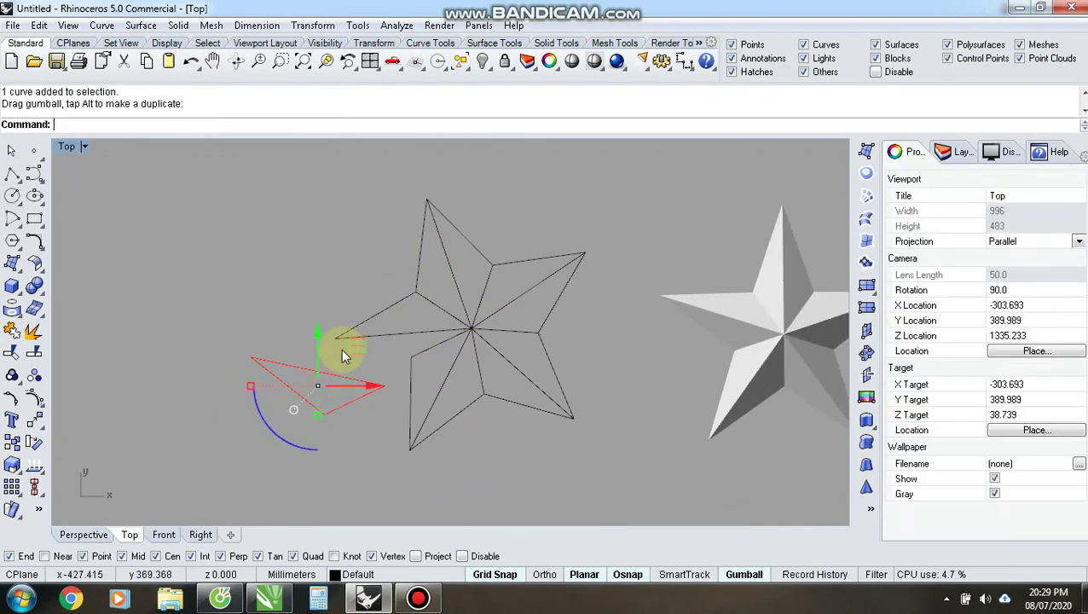
pyautogui.moveTo(278, 441); pyautogui.dragTo(293, 445)
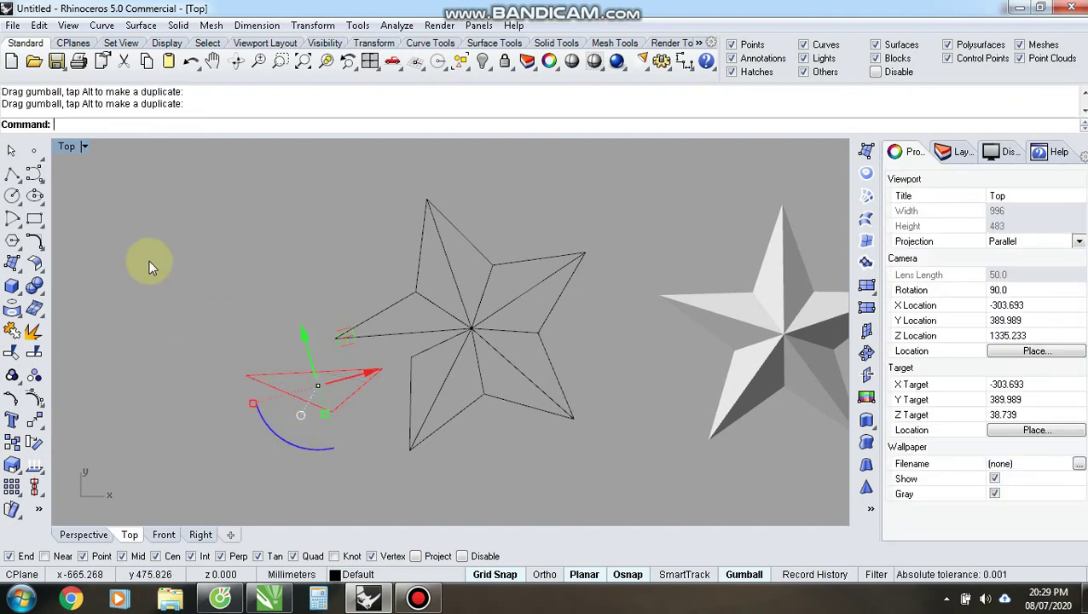
pyautogui.scroll(2, 472, 316)
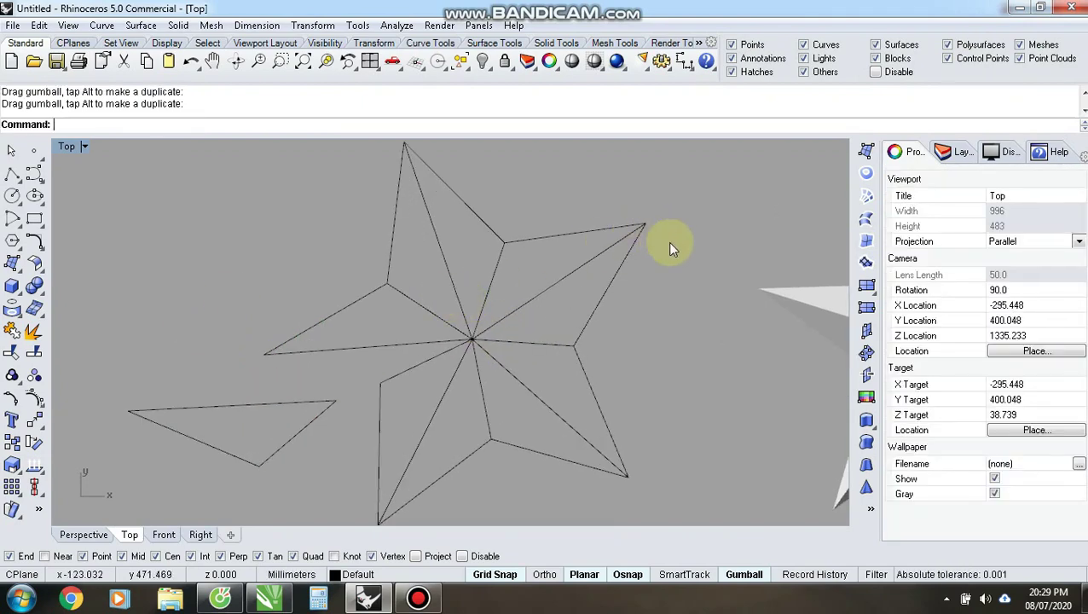
# Examine the outline and inner fold lines of the flattened star pattern, including its doubled edges
pyautogui.scroll(-3, 449, 308)
pyautogui.scroll(3, 457, 230)
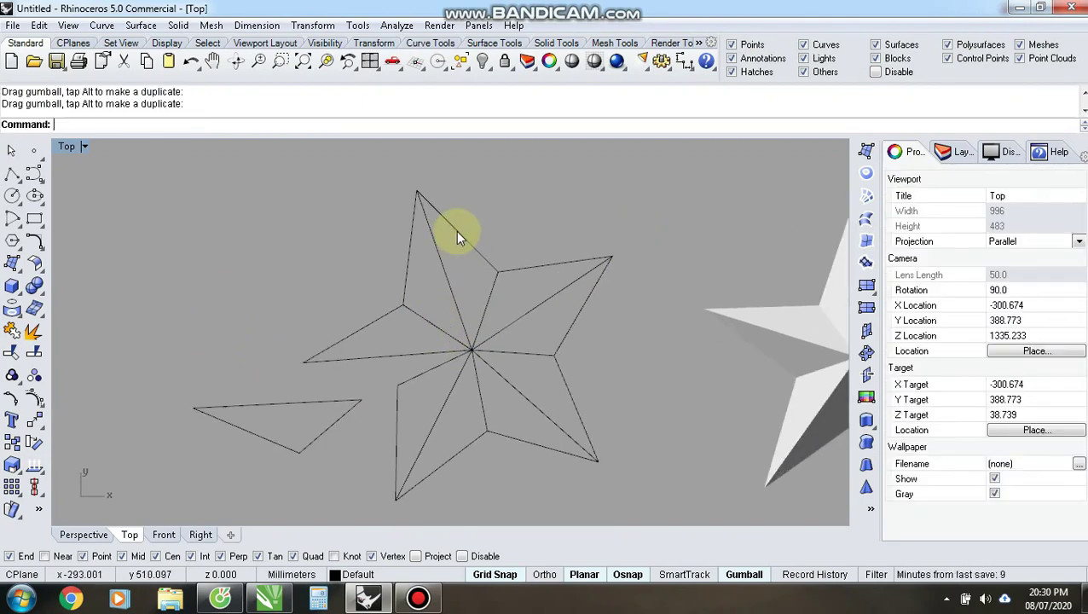
pyautogui.click(437, 271)
pyautogui.click(500, 222)
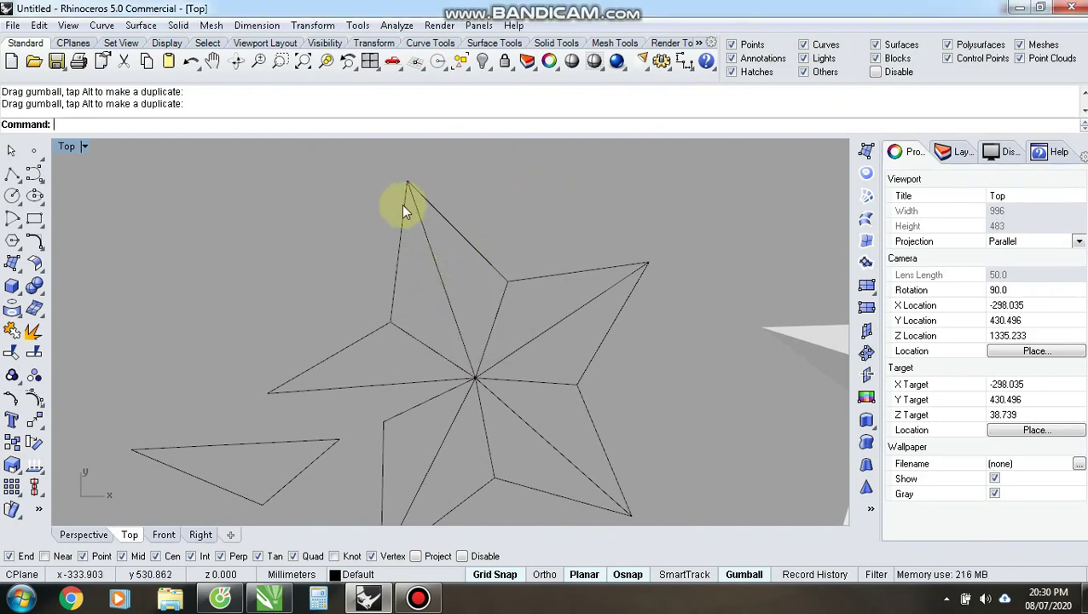
pyautogui.scroll(-2, 405, 209)
pyautogui.scroll(2, 518, 303)
pyautogui.click(487, 413)
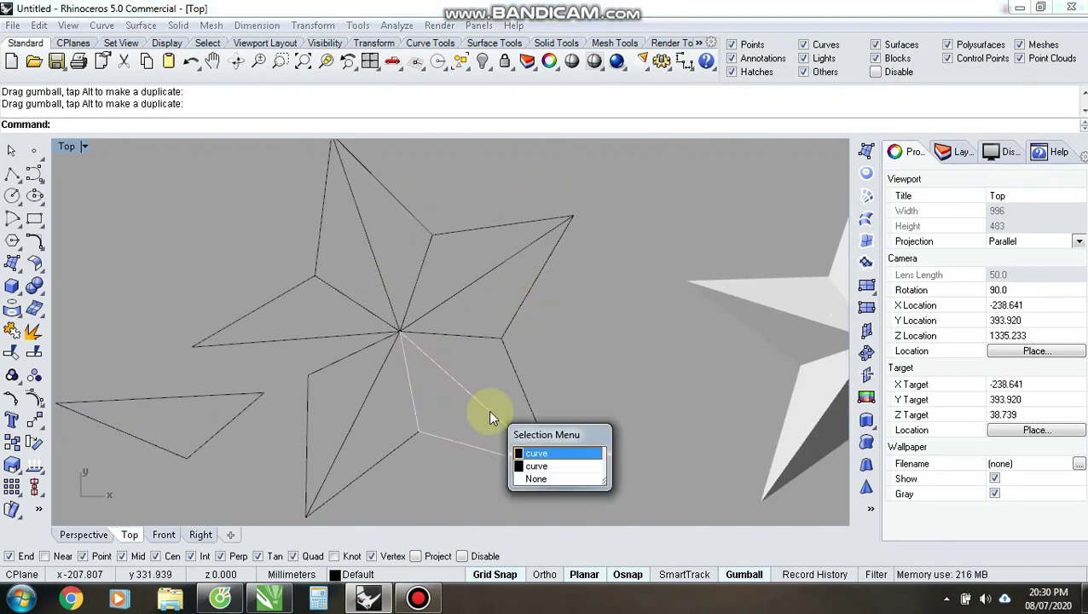
pyautogui.press('Escape')
pyautogui.click(515, 379)
pyautogui.click(585, 358)
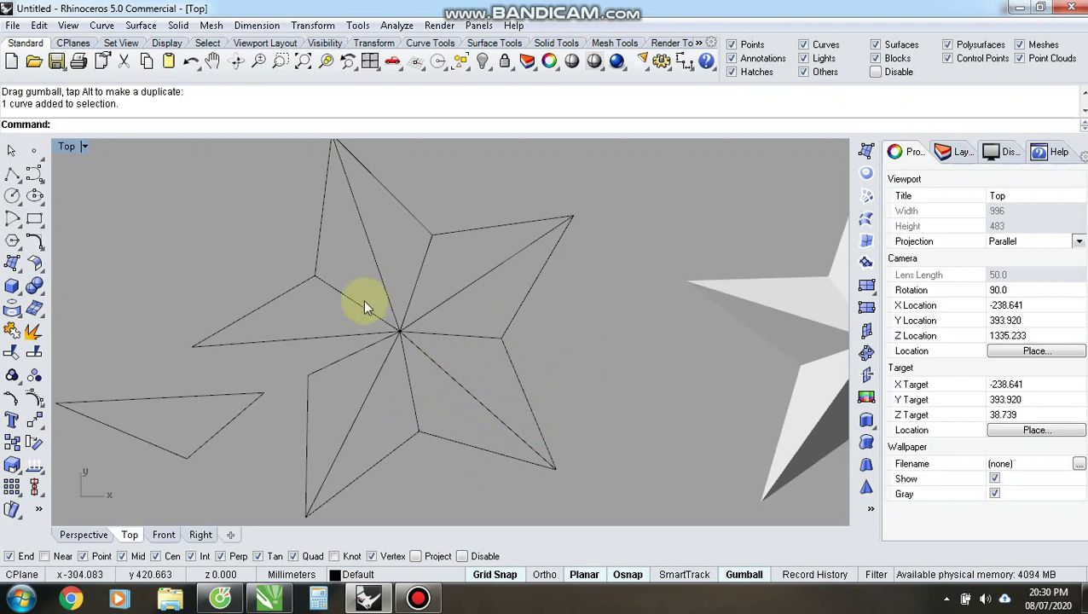
pyautogui.scroll(-4, 342, 246)
pyautogui.scroll(6, 342, 246)
pyautogui.scroll(-2, 391, 261)
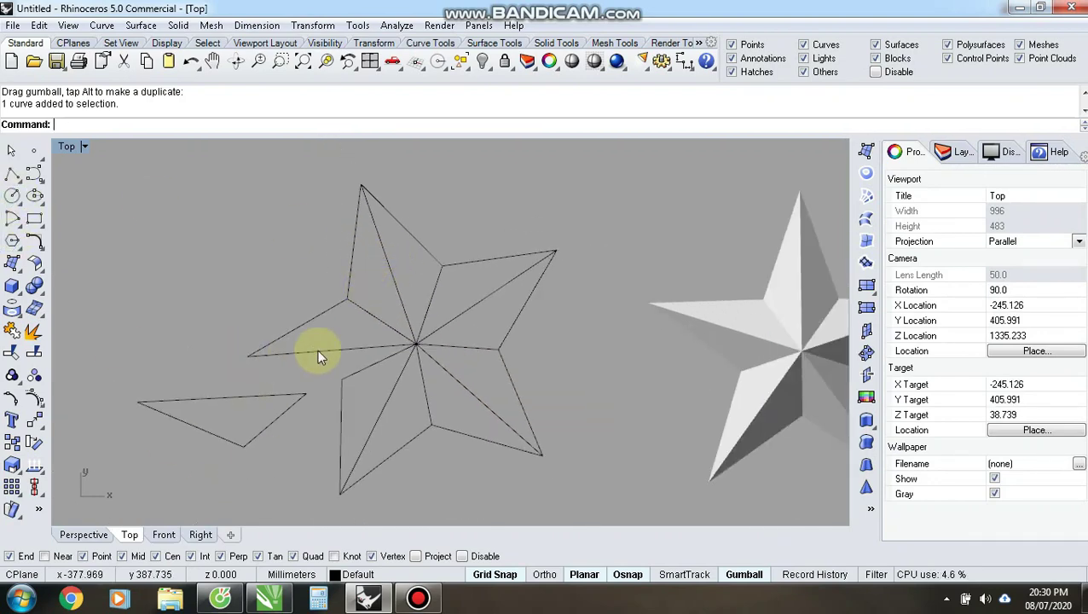
pyautogui.scroll(-2, 317, 352)
# Make Layer 02 the current layer
pyautogui.click(358, 574)
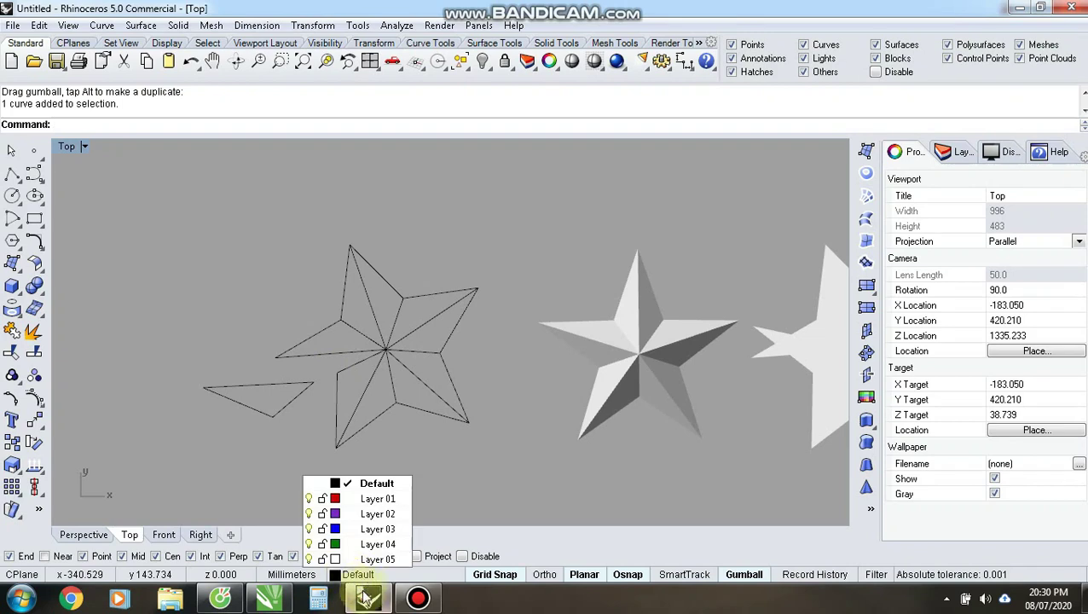
pyautogui.click(372, 515)
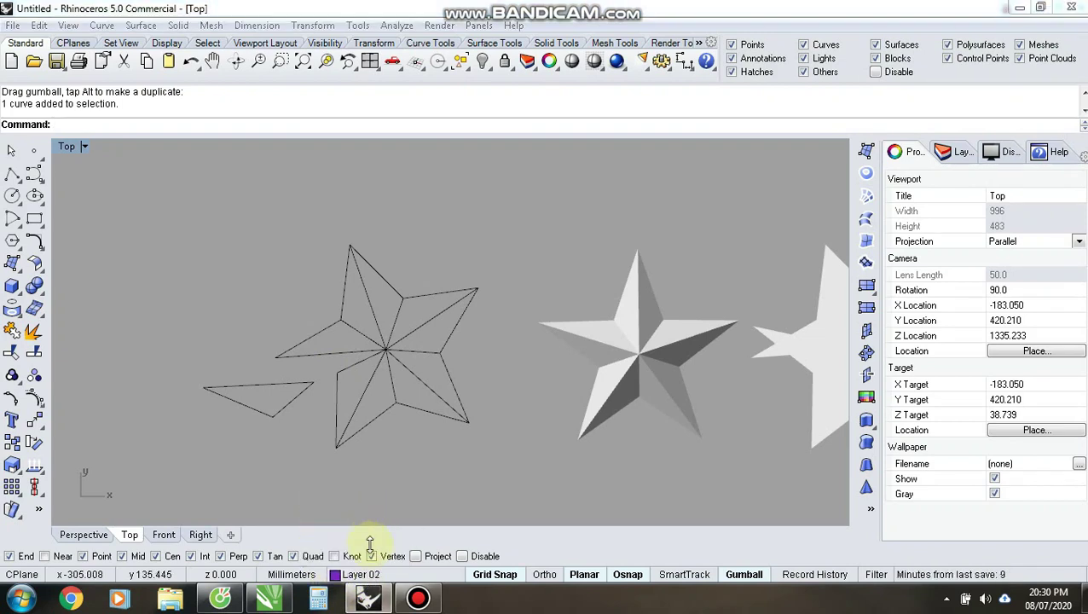
pyautogui.click(336, 582)
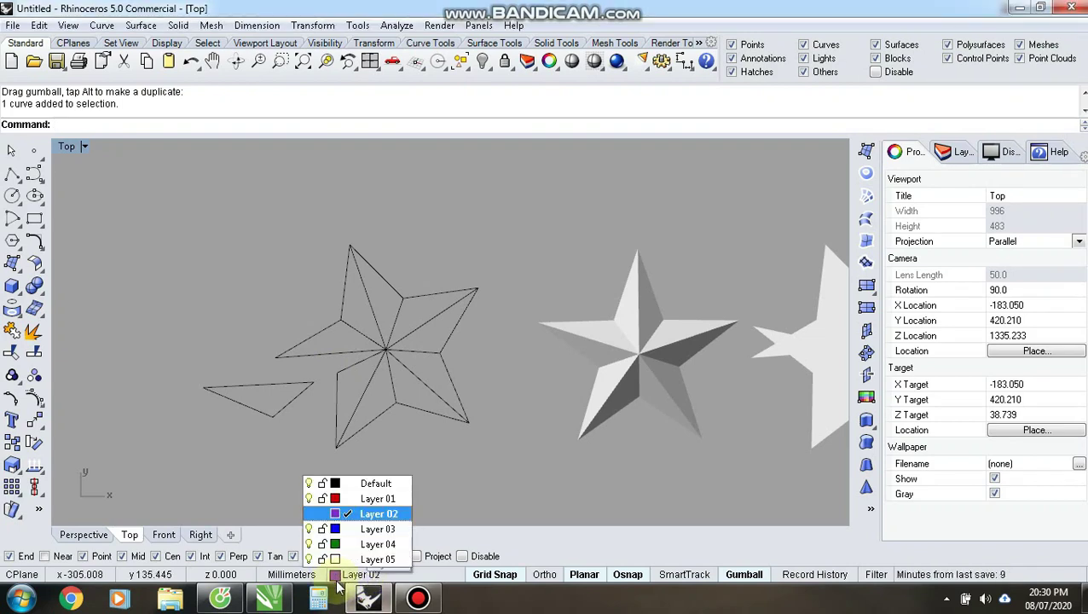
pyautogui.click(214, 256)
# Trace the flat pattern's outer edge with a polyline from the left arm's tip over the top and upper-right arms to the right-hand notch
pyautogui.scroll(6, 296, 302)
pyautogui.click(11, 174)
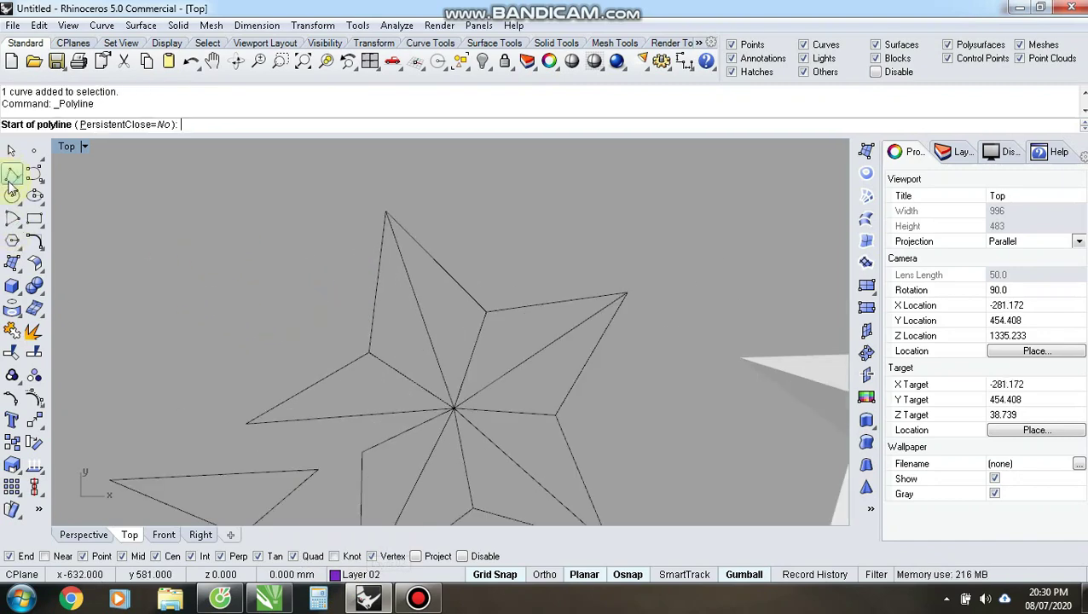
pyautogui.click(247, 423)
pyautogui.click(368, 351)
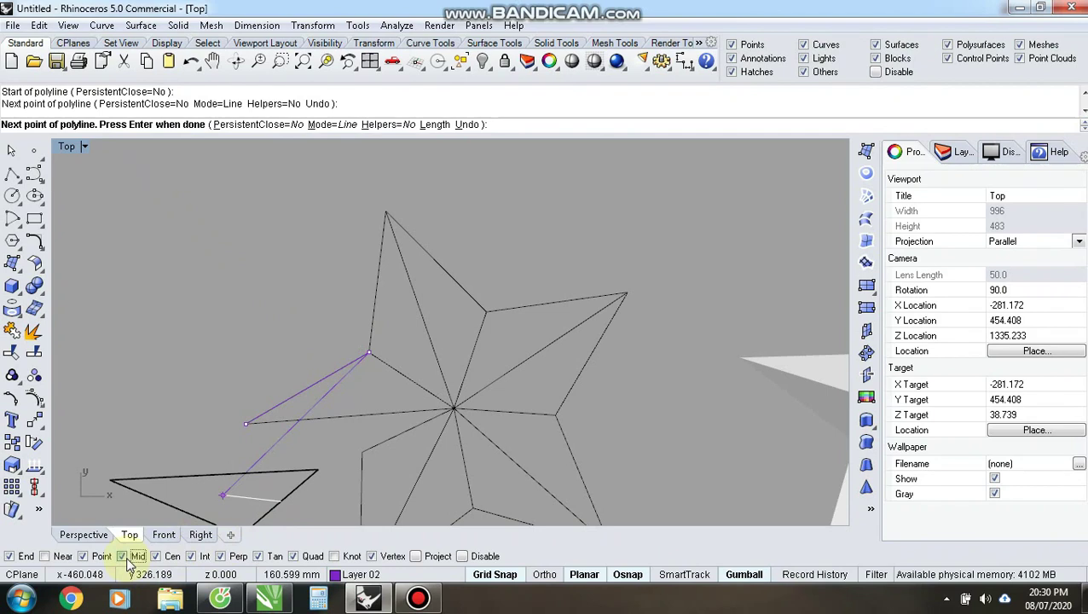
pyautogui.click(386, 211)
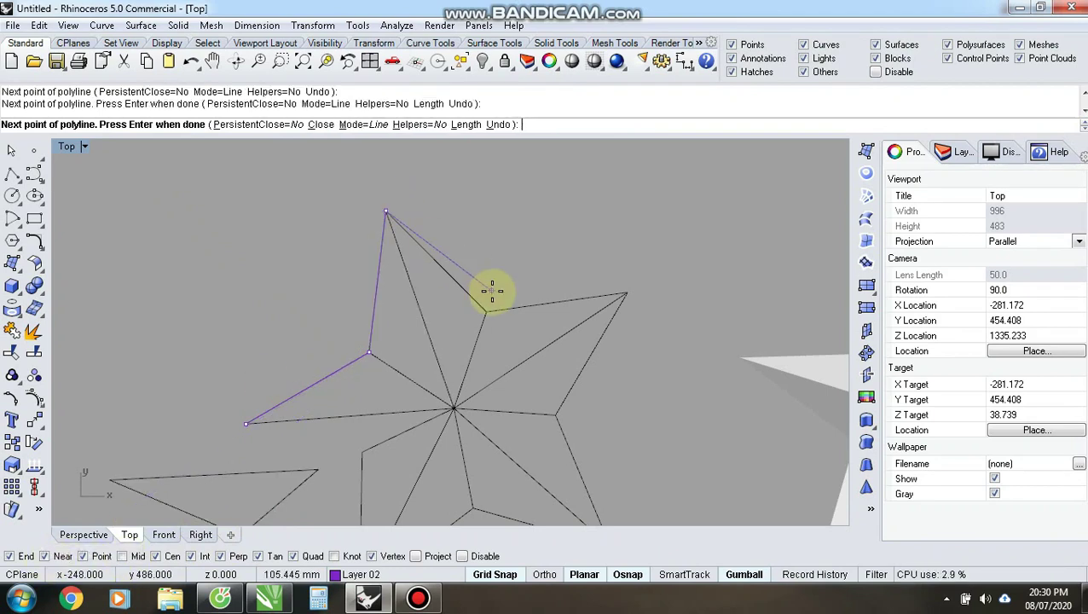
pyautogui.click(486, 311)
pyautogui.click(627, 294)
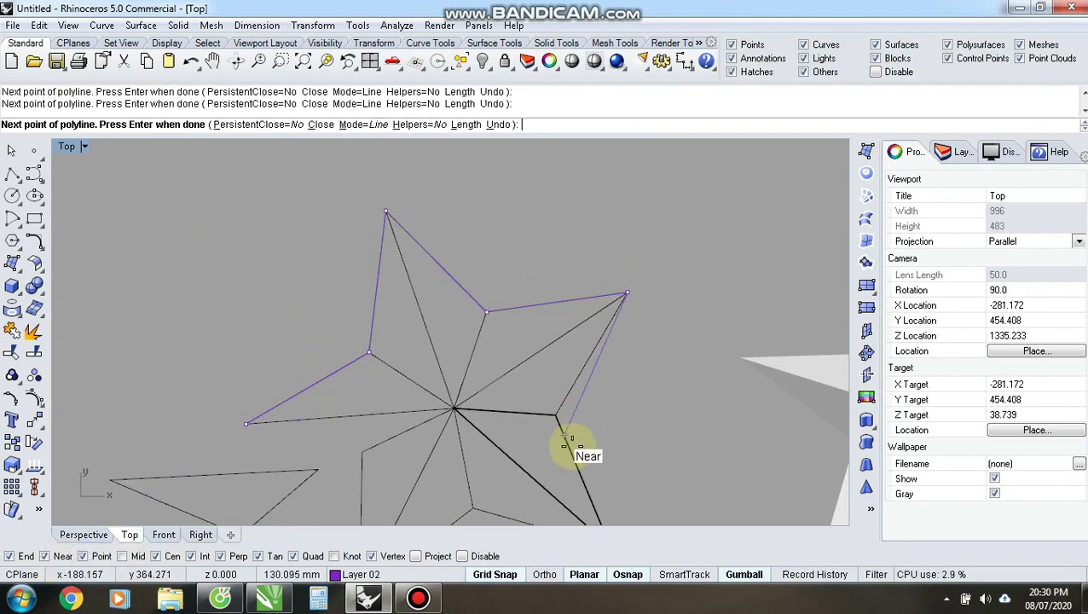
pyautogui.click(559, 417)
# Continue the outline polyline around both lower arms, through the star's centre, and close it at the left arm's tip
pyautogui.scroll(-2, 523, 358)
pyautogui.scroll(4, 570, 439)
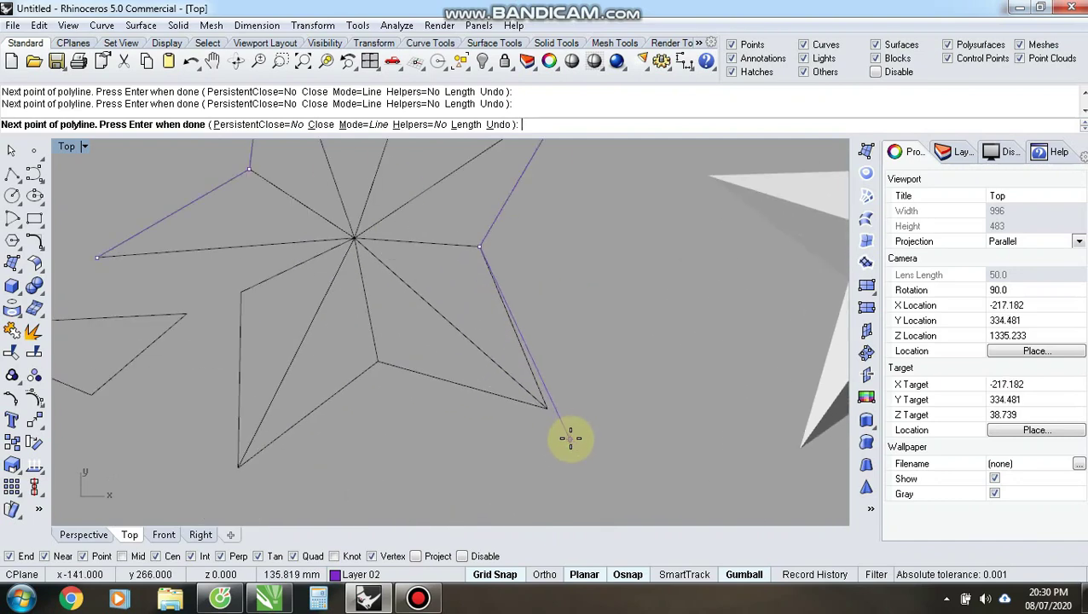
pyautogui.click(547, 407)
pyautogui.click(378, 363)
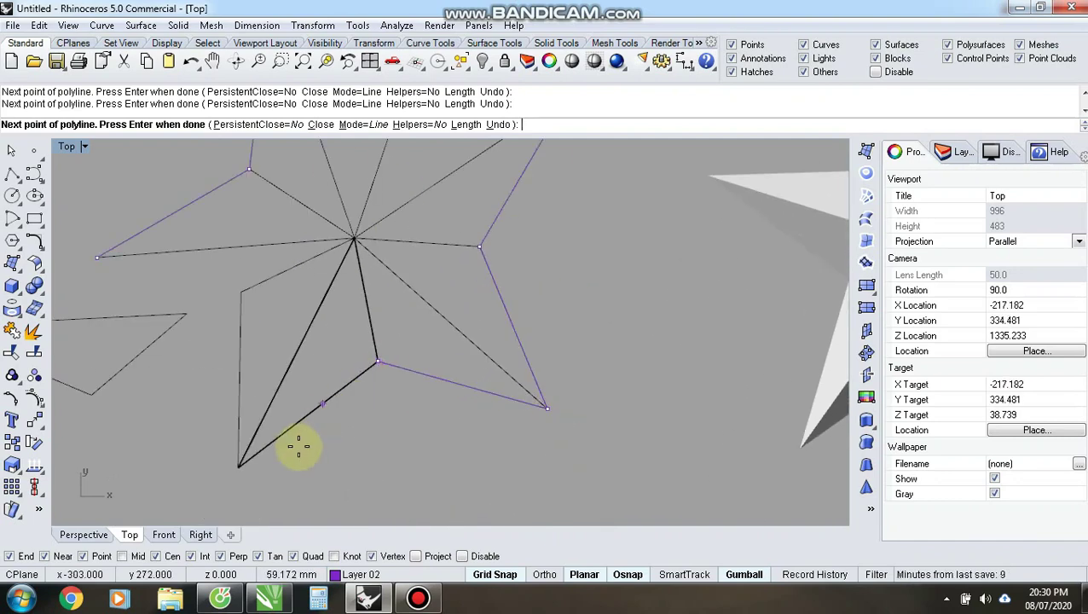
pyautogui.click(240, 466)
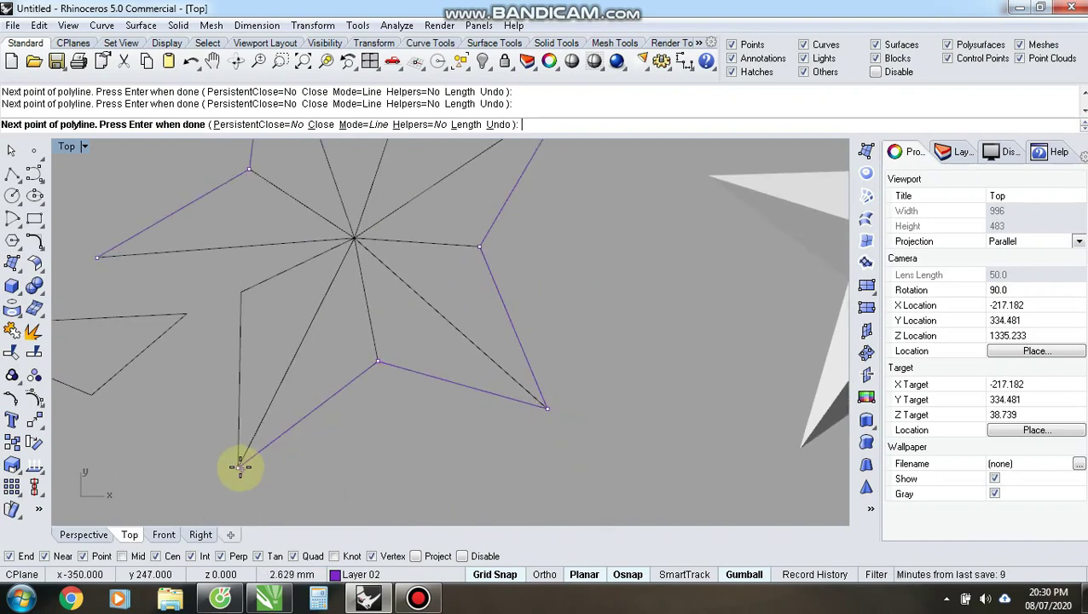
pyautogui.click(240, 293)
pyautogui.click(354, 238)
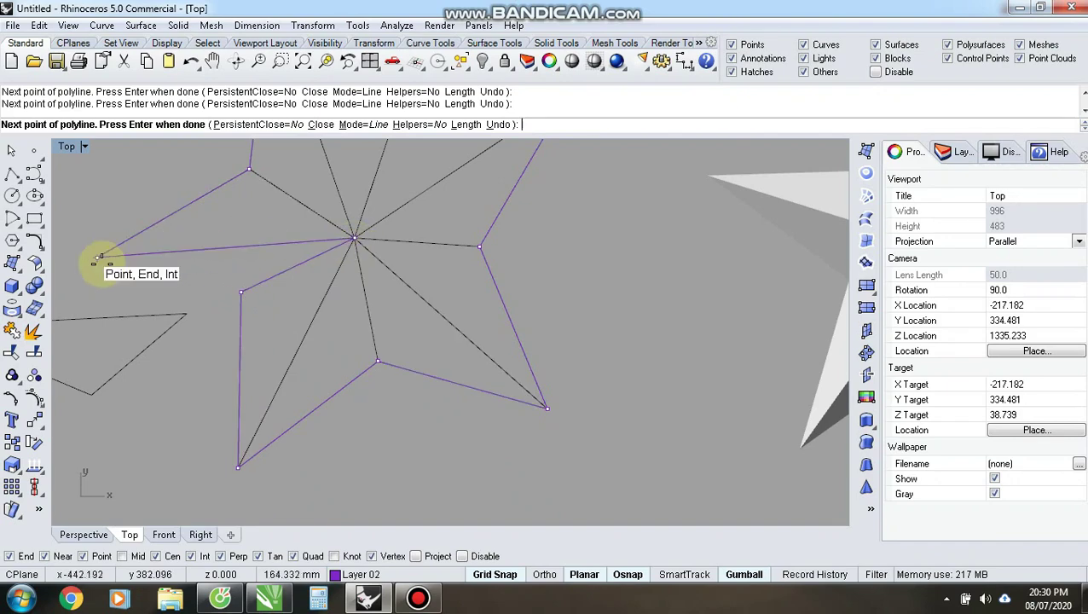
pyautogui.click(100, 256)
# Trace the fold lines with a polyline from the lower-left arm's tip through the centre to the notch between the lower arms
pyautogui.scroll(-5, 427, 351)
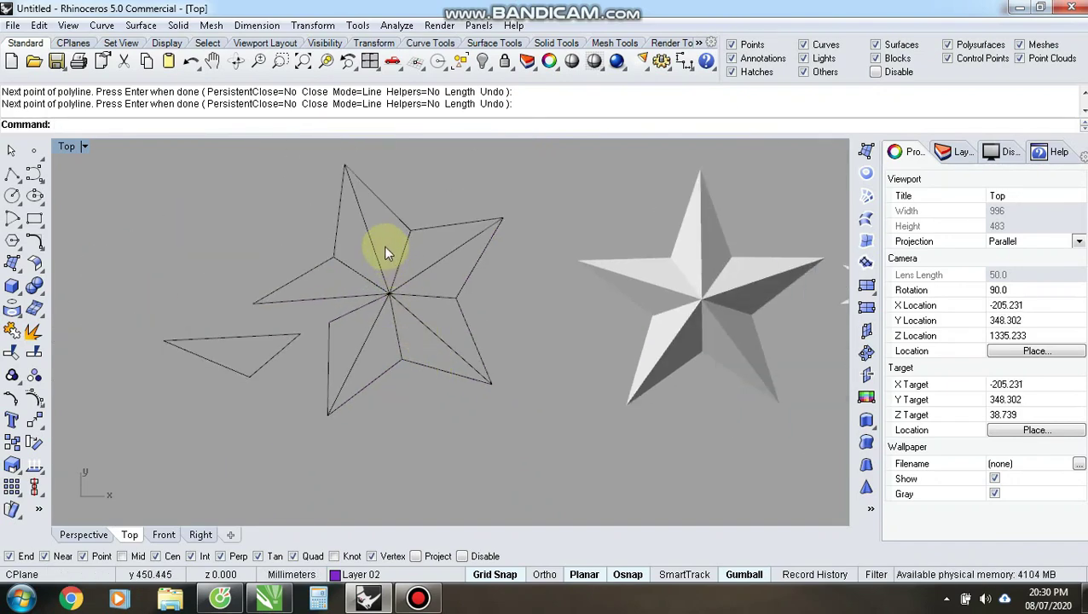
pyautogui.scroll(3, 383, 247)
pyautogui.press('Return')
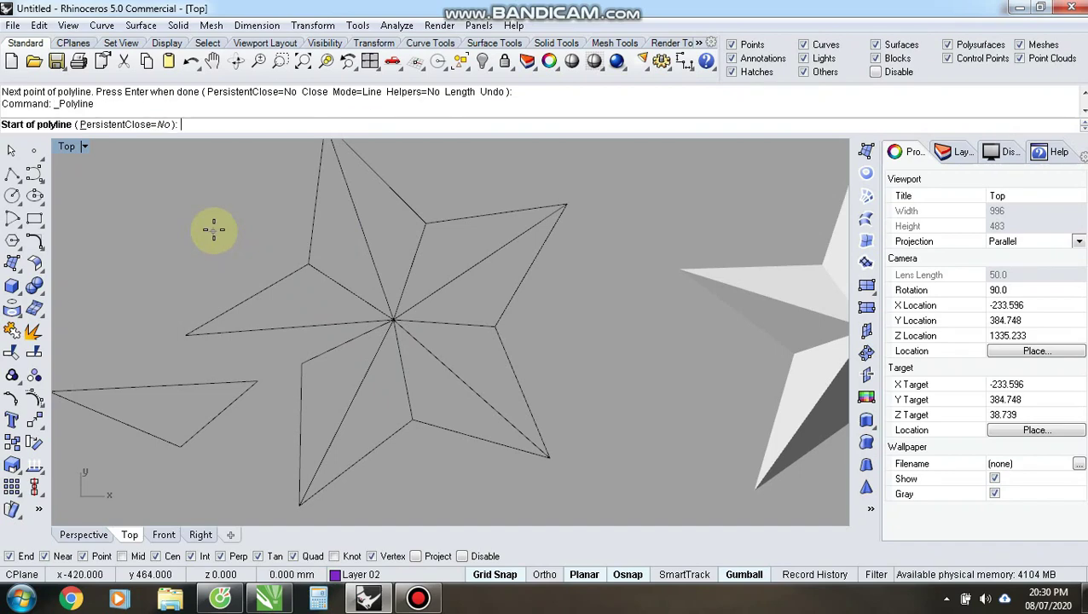
pyautogui.click(300, 502)
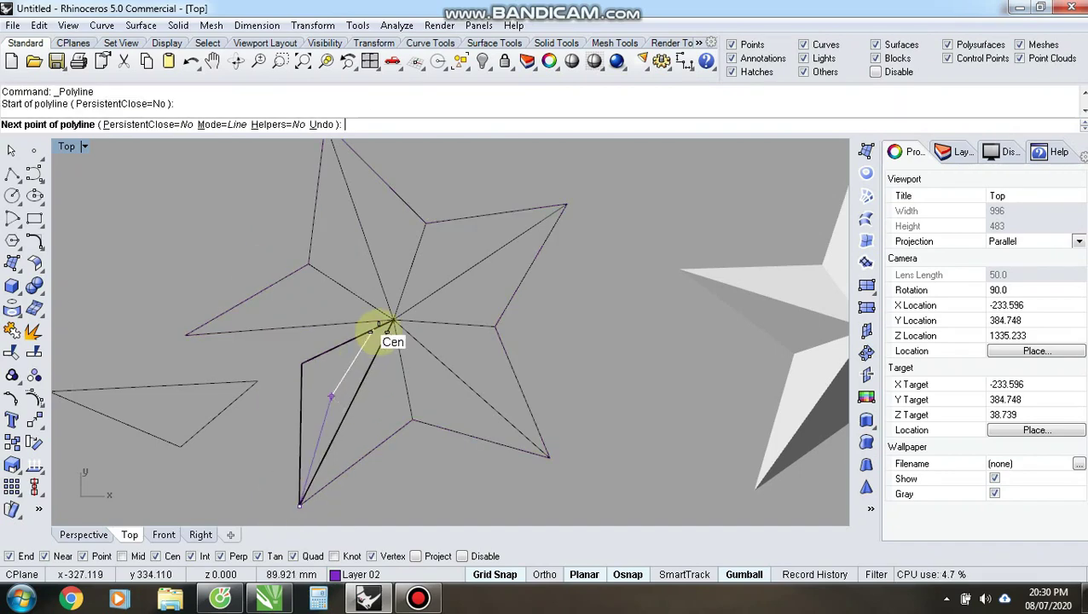
pyautogui.click(394, 321)
pyautogui.click(546, 452)
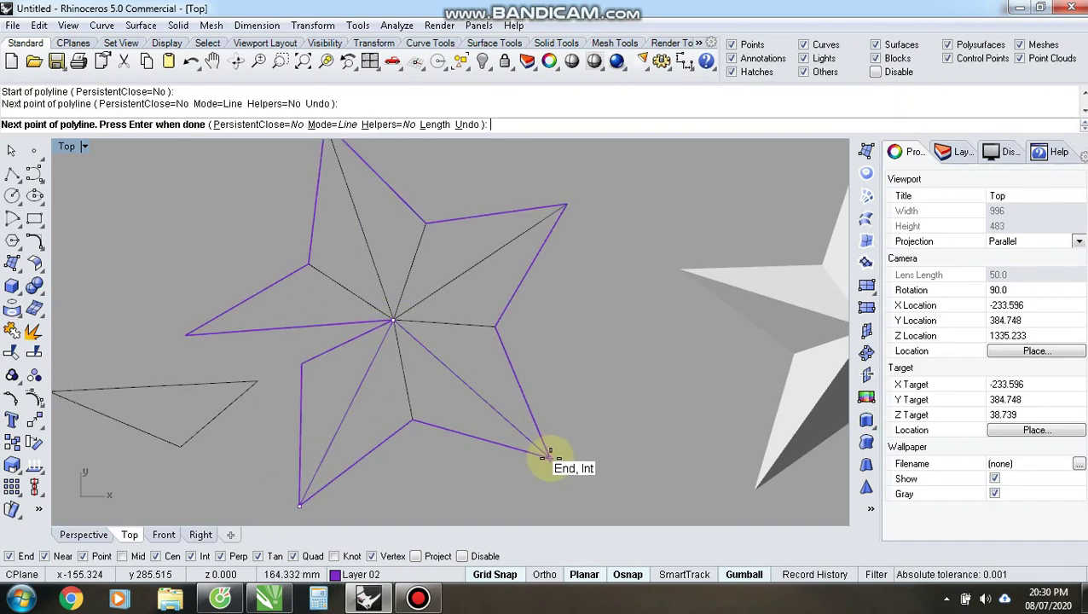
pyautogui.click(412, 420)
pyautogui.press('Return')
# Trace a fold polyline from the lower-right arm's tip through the centre to the notch below the upper-right arm
pyautogui.press('Return')
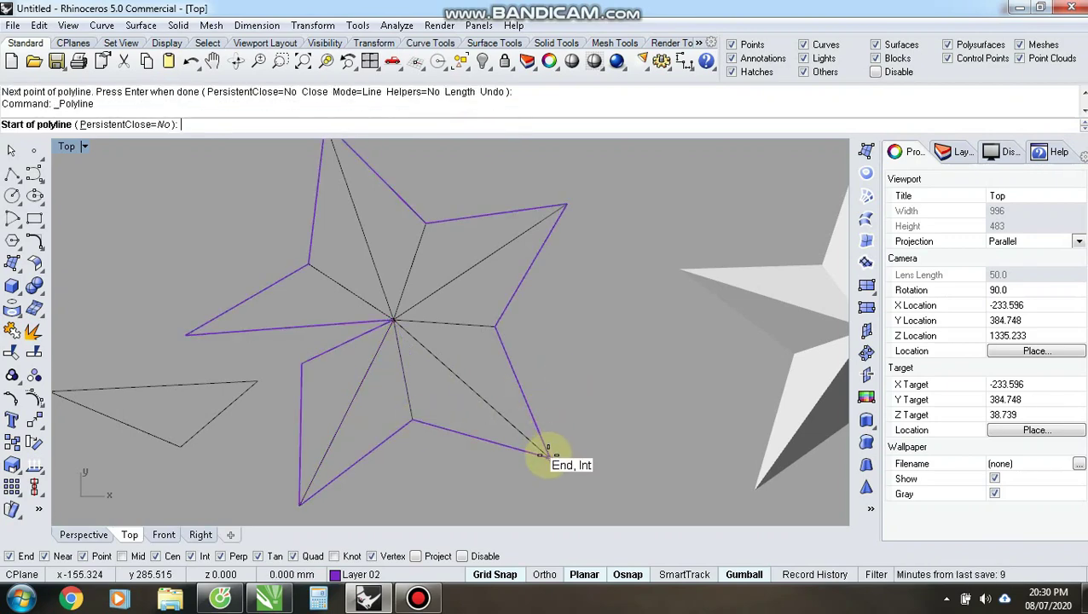
pyautogui.click(546, 452)
pyautogui.click(394, 321)
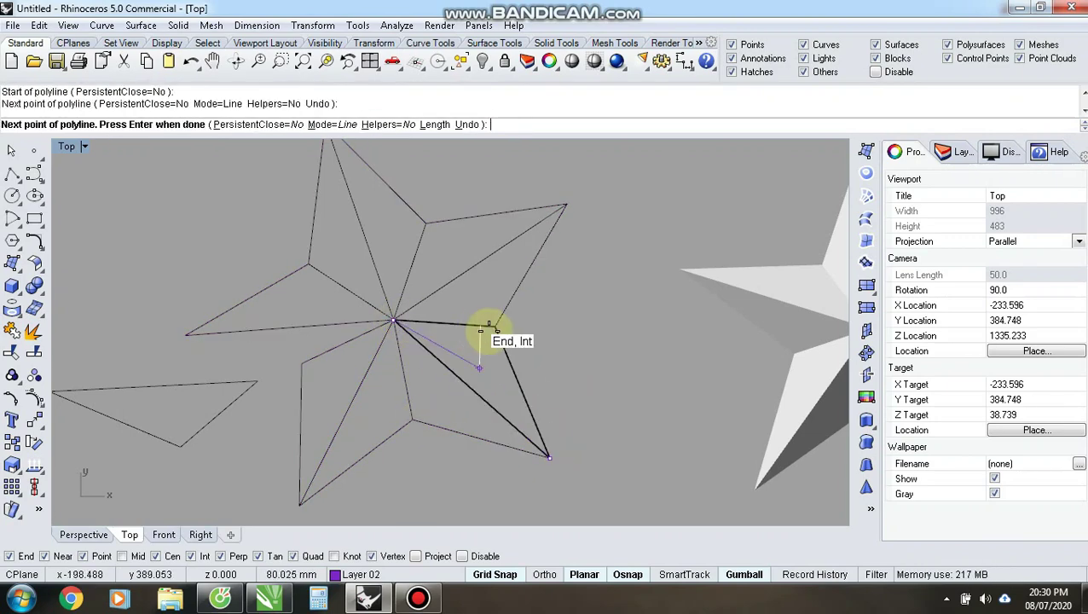
pyautogui.click(494, 327)
pyautogui.press('Return')
# Trace a fold polyline from the upper-right arm's tip through the centre to the notch beside the top arm
pyautogui.press('Return')
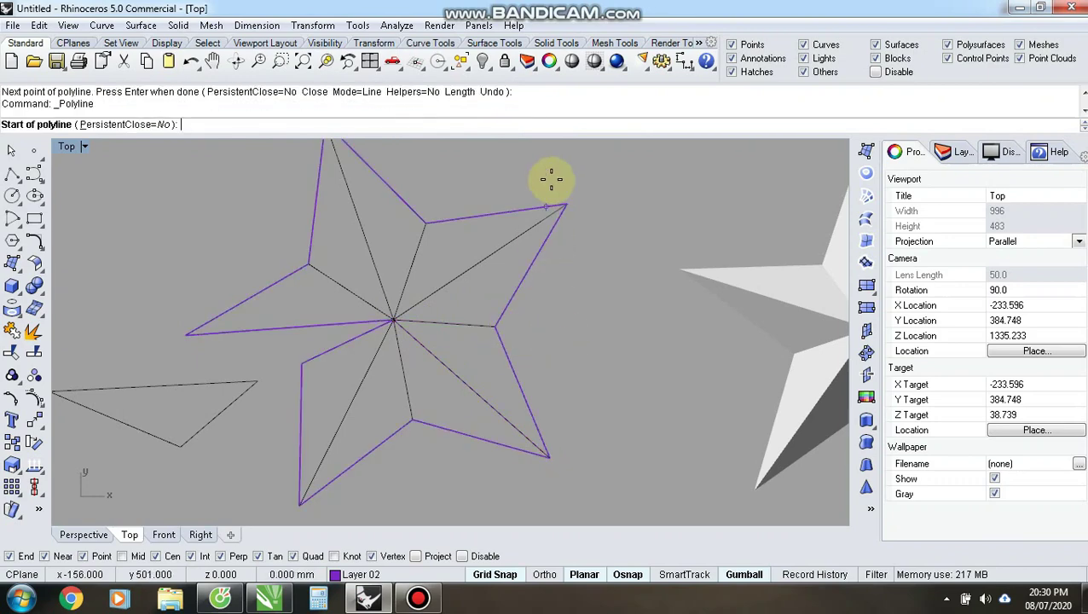
pyautogui.click(565, 205)
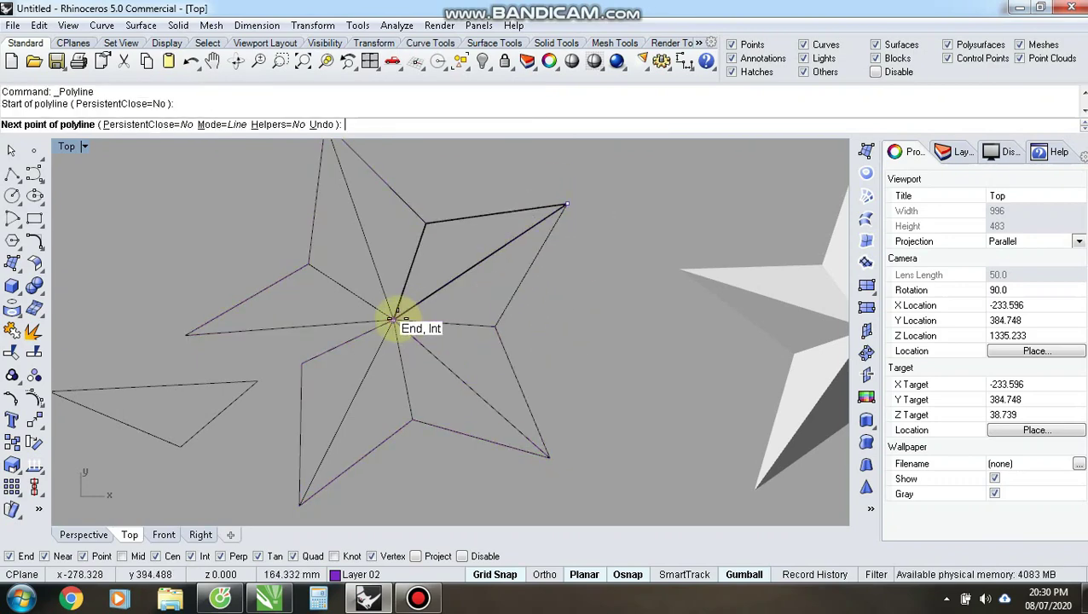
pyautogui.click(394, 320)
pyautogui.click(425, 224)
pyautogui.press('Return')
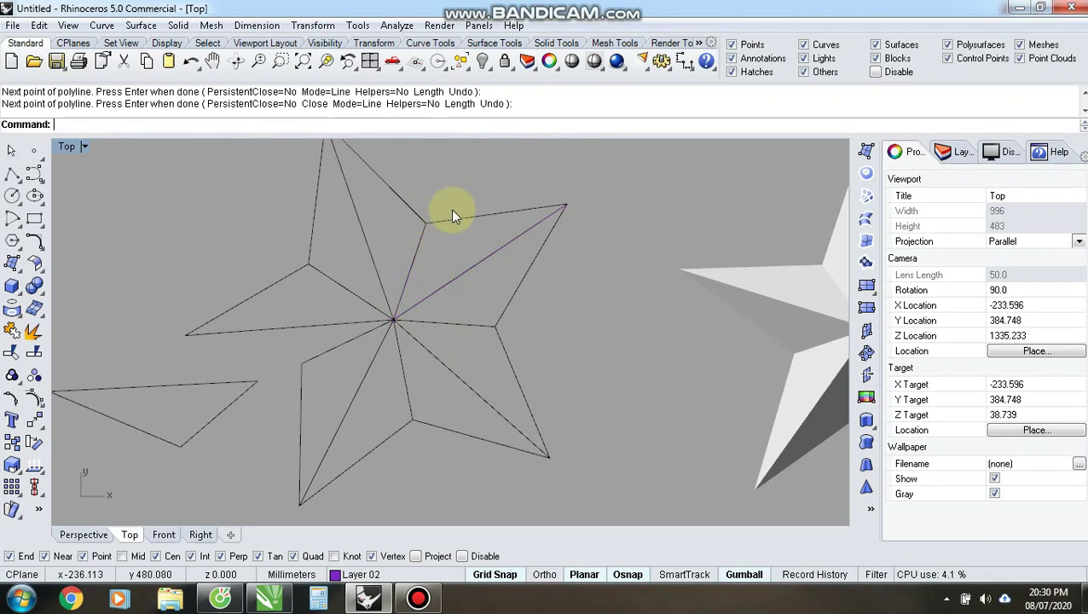
# Trace a fold polyline from the top arm's tip through the centre to the notch between the top and left arms
pyautogui.scroll(-3, 486, 332)
pyautogui.scroll(3, 444, 214)
pyautogui.press('Return')
pyautogui.click(359, 181)
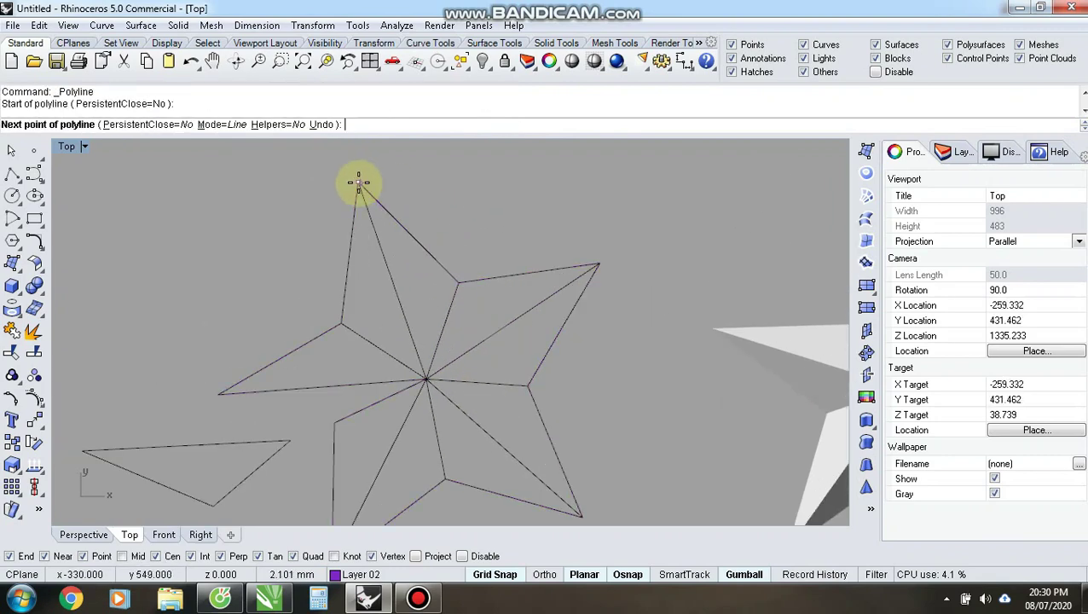
pyautogui.click(425, 379)
pyautogui.click(338, 324)
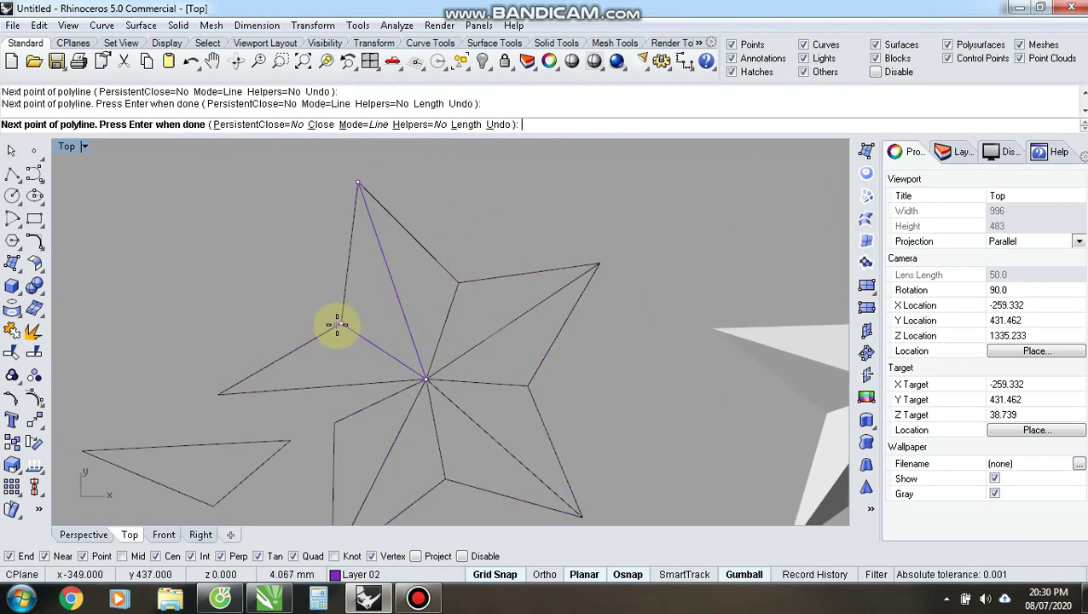
pyautogui.press('Return')
pyautogui.scroll(-2, 263, 311)
pyautogui.scroll(2, 235, 324)
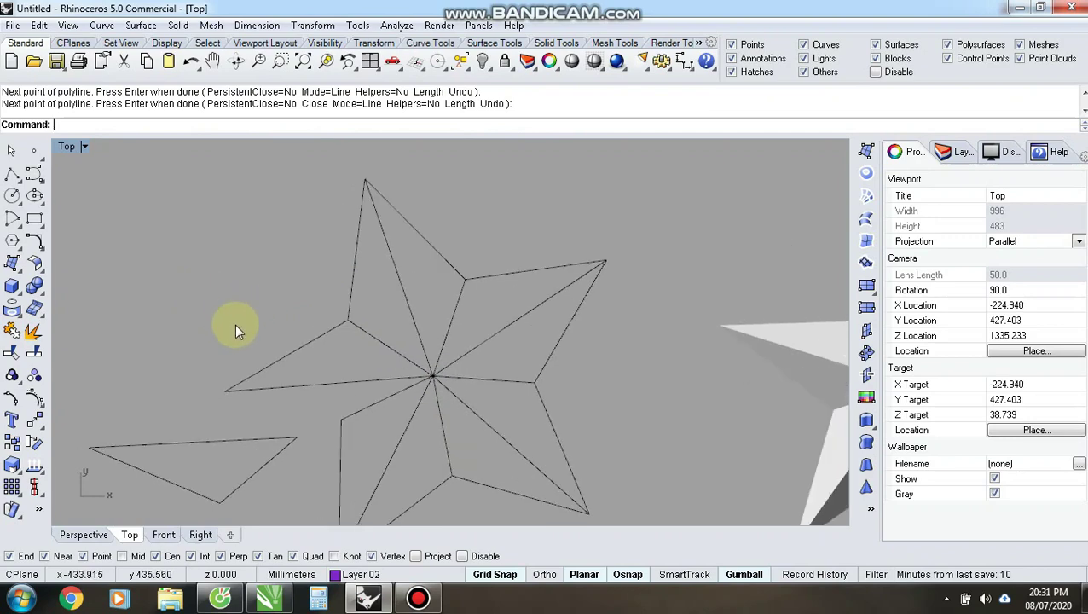
pyautogui.press('Return')
pyautogui.click(221, 393)
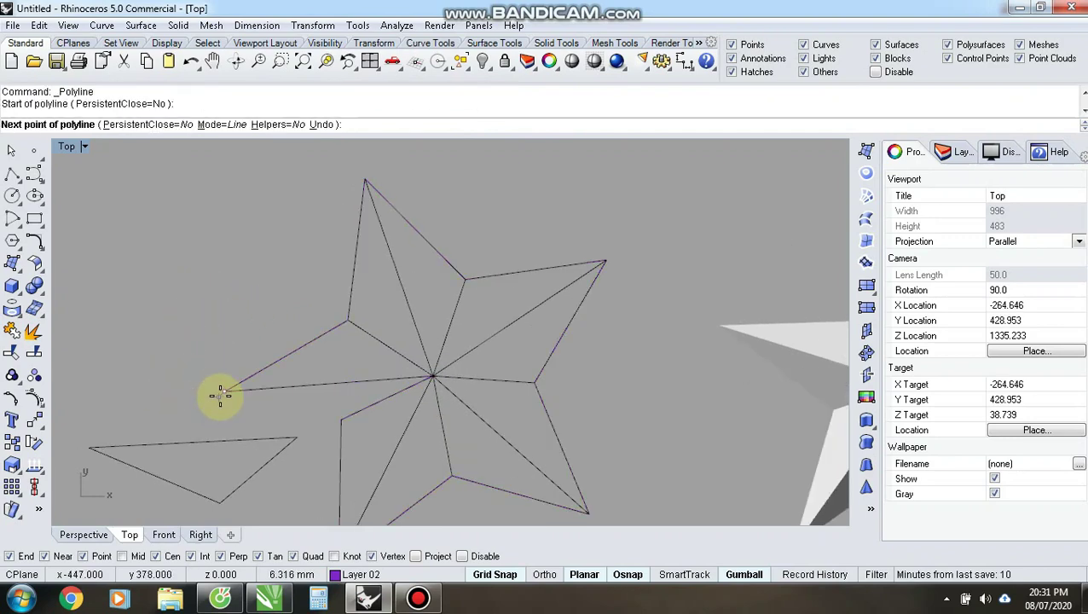
pyautogui.press('Return')
# Trace the pattern's open gap with a polyline from the left arm's tip through the centre to the inner corner of the lower-left arm
pyautogui.press('Return')
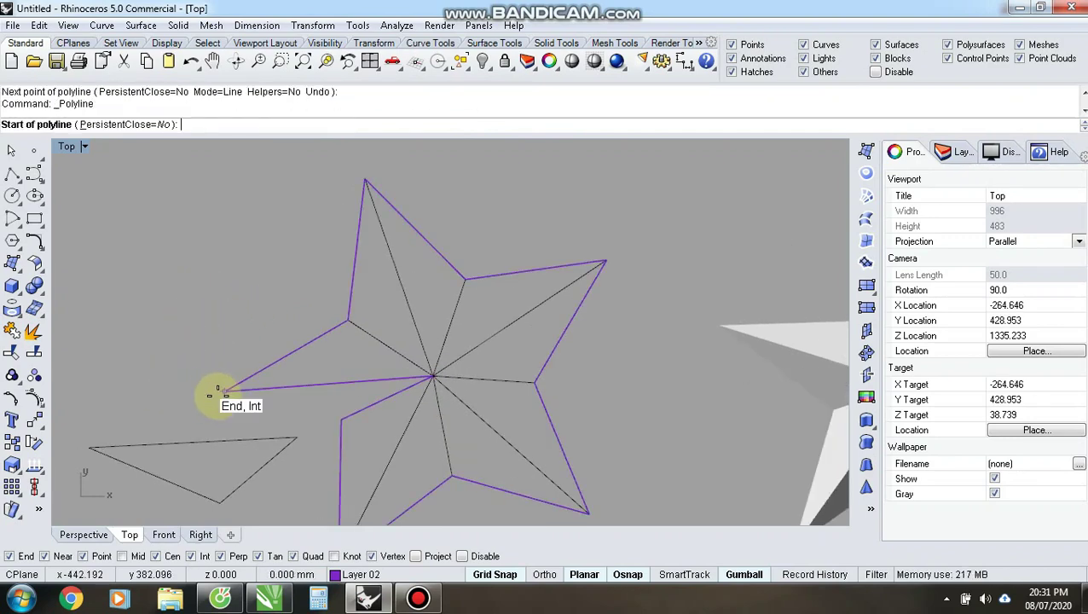
pyautogui.scroll(-4, 426, 278)
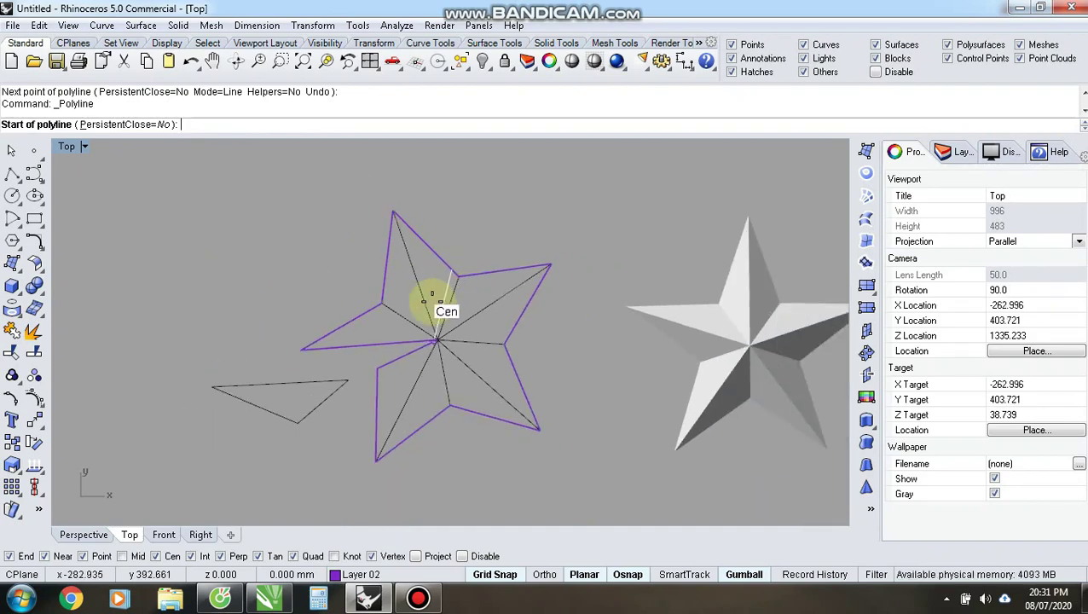
pyautogui.scroll(6, 333, 390)
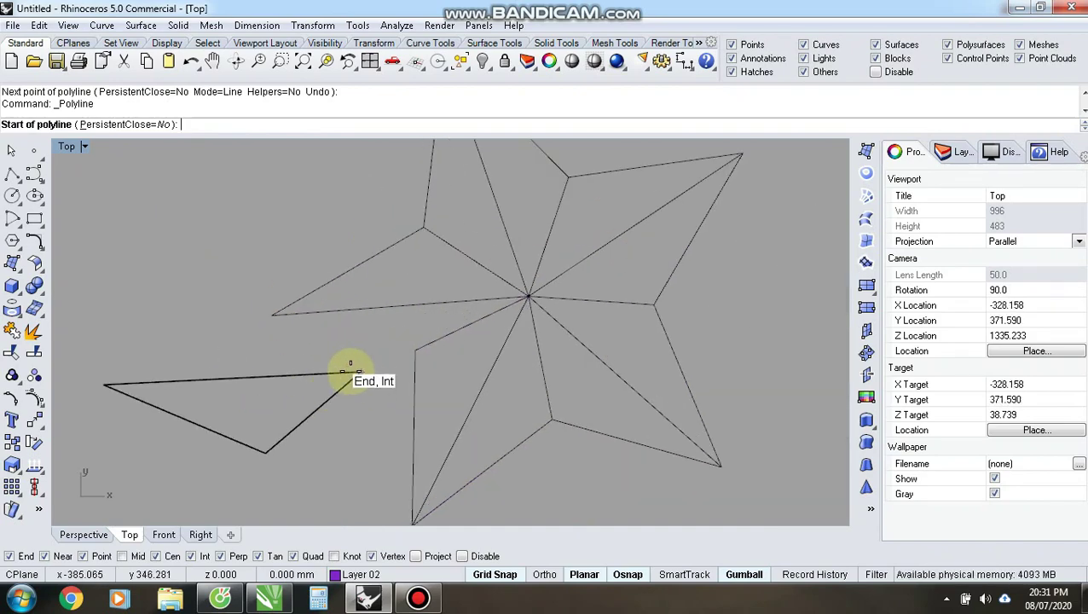
pyautogui.click(272, 315)
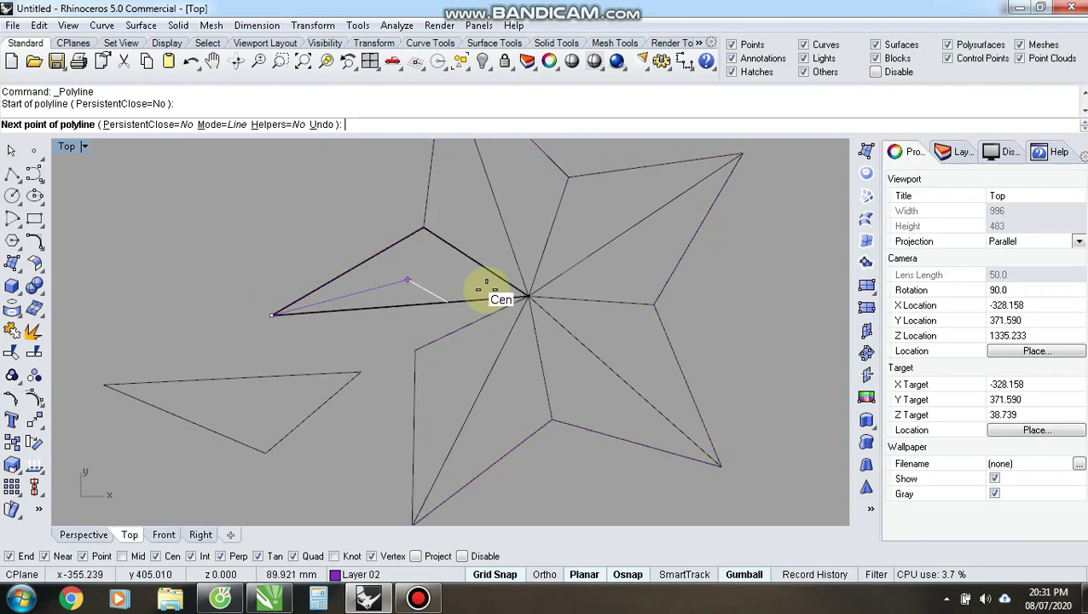
pyautogui.click(528, 297)
pyautogui.click(421, 354)
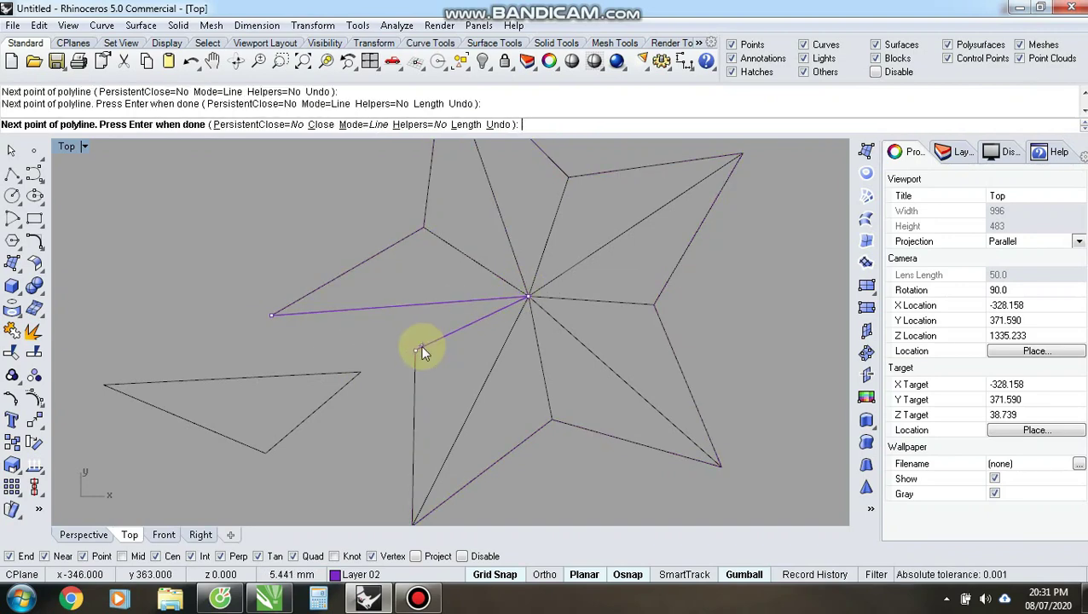
pyautogui.press('Return')
# Trace the long upper edge and the short right edge of the detached triangle with a polyline
pyautogui.press('Return')
pyautogui.click(104, 386)
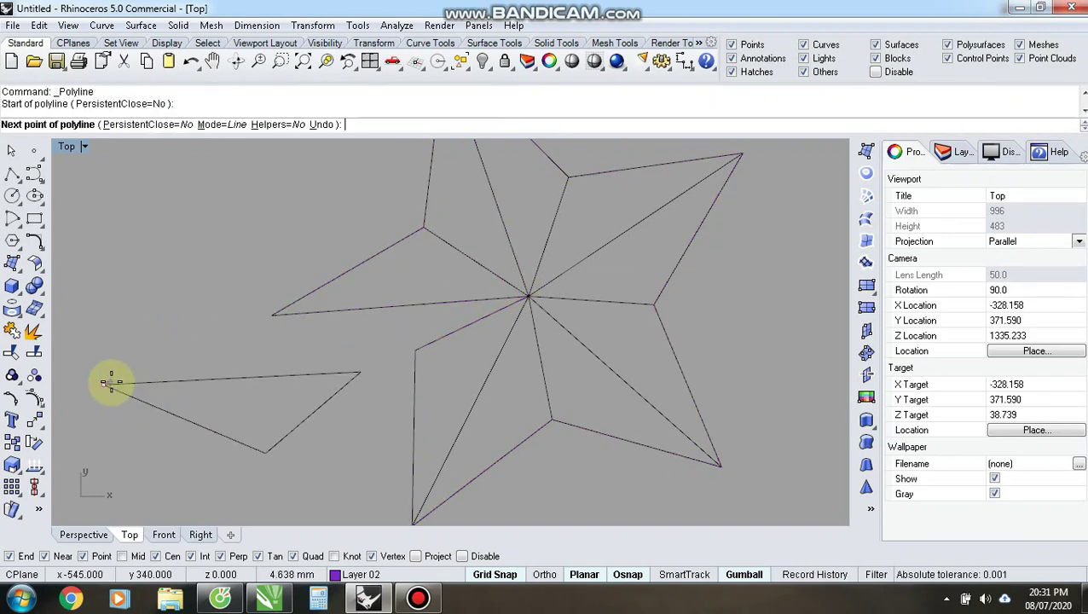
pyautogui.click(361, 373)
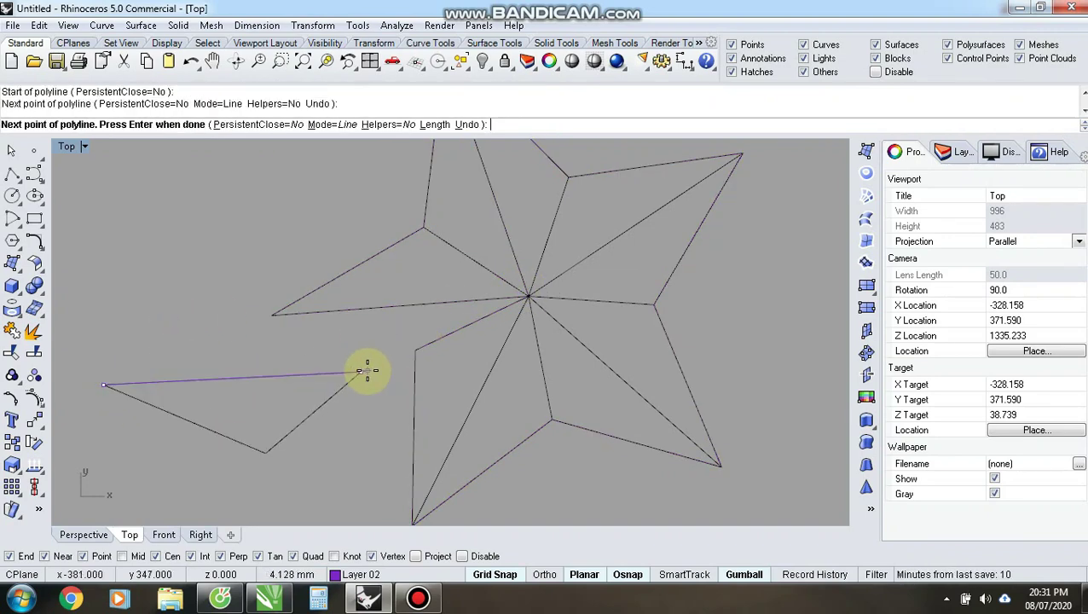
pyautogui.click(266, 453)
pyautogui.click(321, 454)
pyautogui.press('Return')
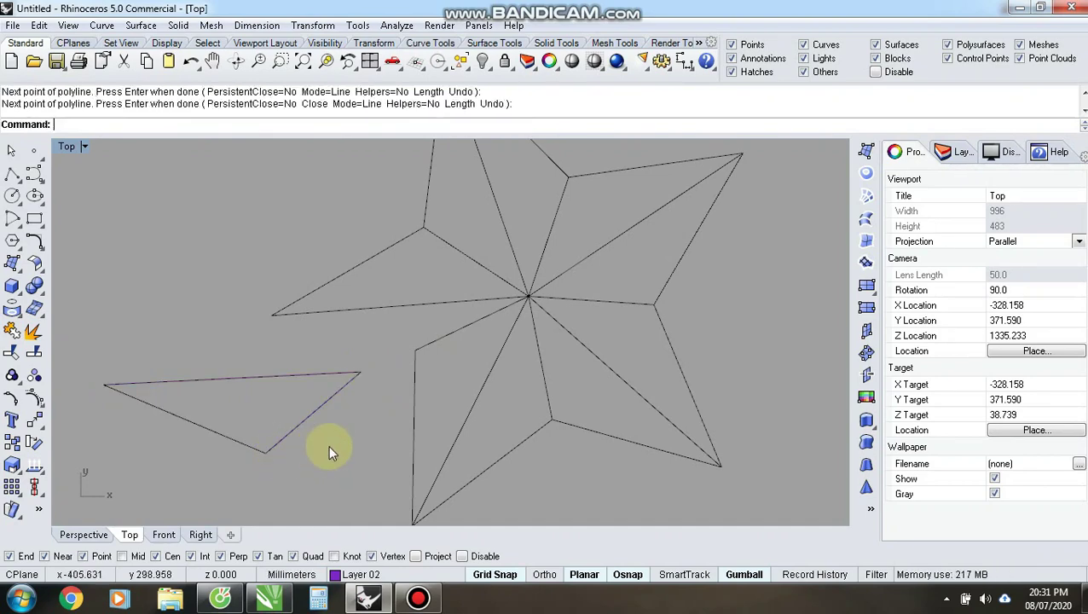
# Delete the original Default-layer triangle of the top arm's right half from the flat pattern
pyautogui.click(217, 430)
pyautogui.click(252, 329)
pyautogui.scroll(-2, 364, 333)
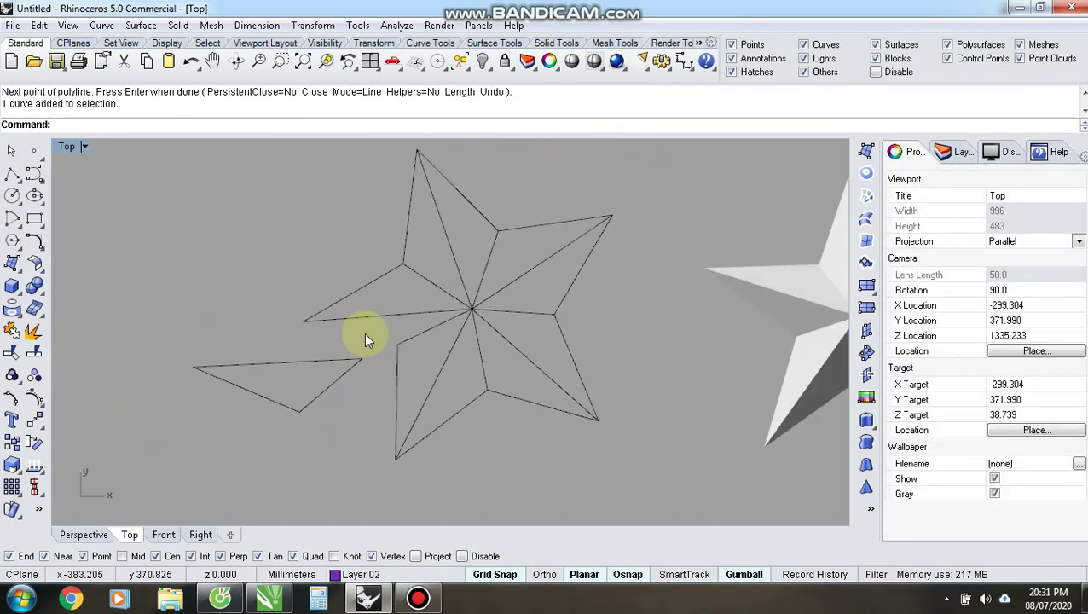
pyautogui.click(480, 213)
pyautogui.click(518, 270)
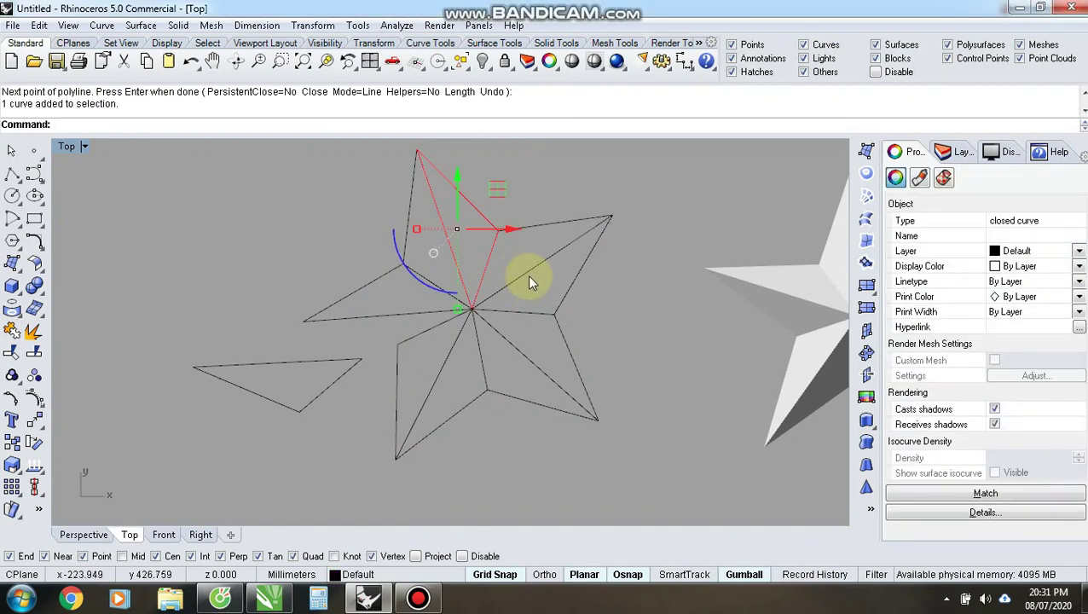
pyautogui.press('Delete')
# Delete the original Default-layer triangle of the top arm's left half, keeping the overlapping Layer 02 curve
pyautogui.click(483, 215)
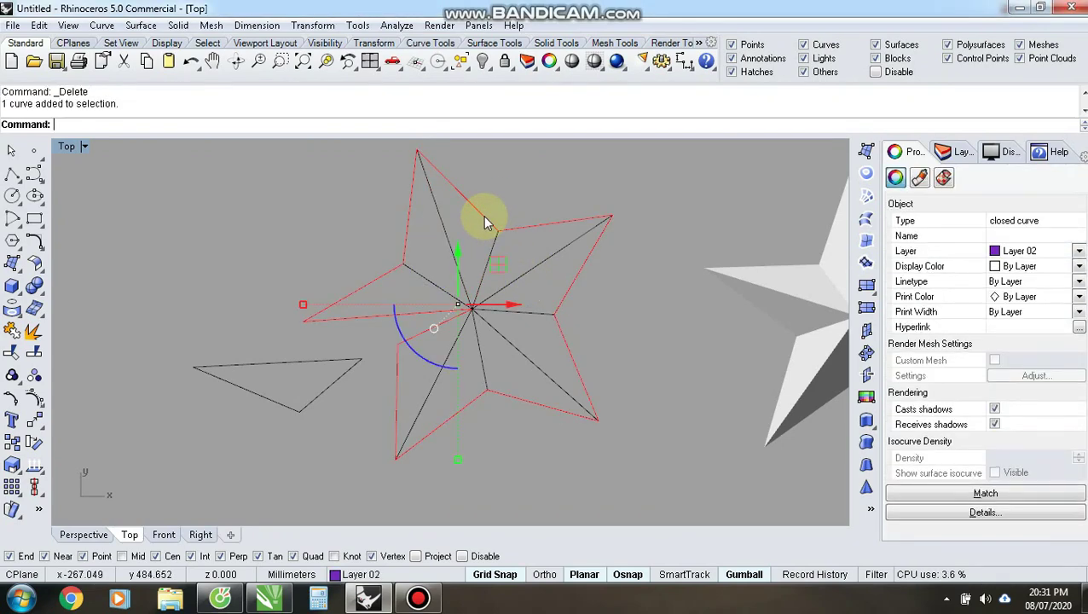
pyautogui.click(440, 224)
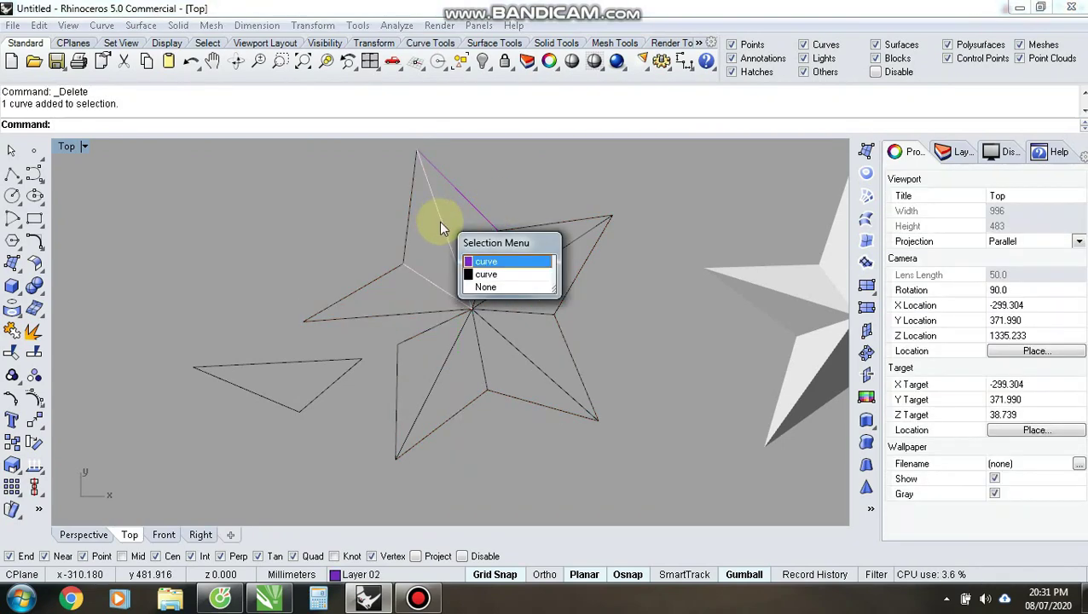
pyautogui.click(488, 276)
pyautogui.press('Delete')
# Delete the original Default-layer triangles of the left arm and of both halves of the lower-left arm
pyautogui.click(446, 286)
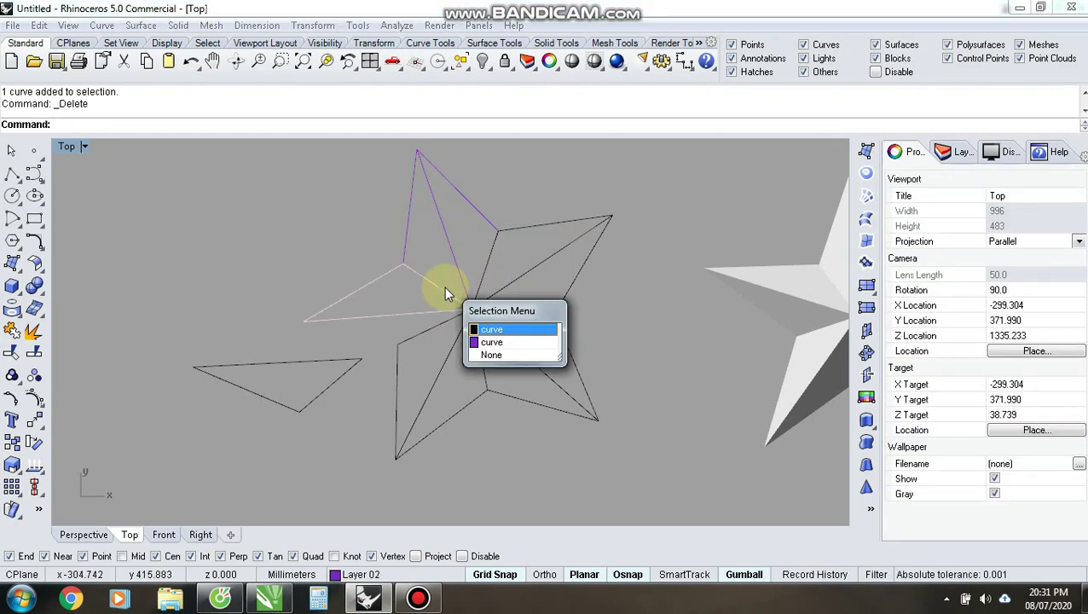
pyautogui.press('Escape')
pyautogui.click(456, 332)
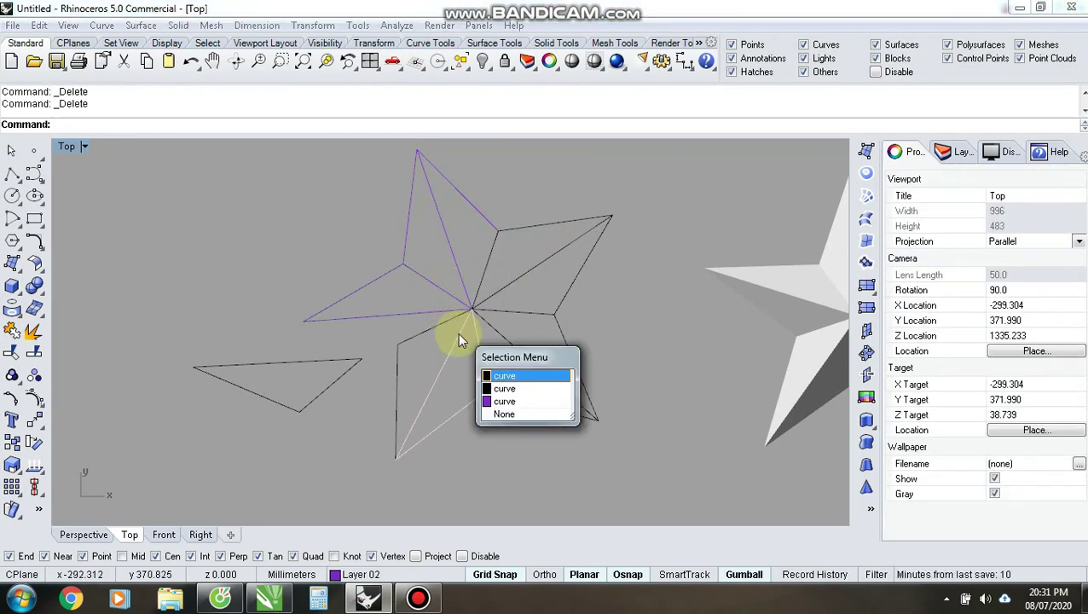
pyautogui.press('Escape')
pyautogui.click(457, 335)
pyautogui.press('Return')
# Delete the original Default-layer triangles of the lower-right arm's two halves and the right arm's lower half
pyautogui.click(490, 333)
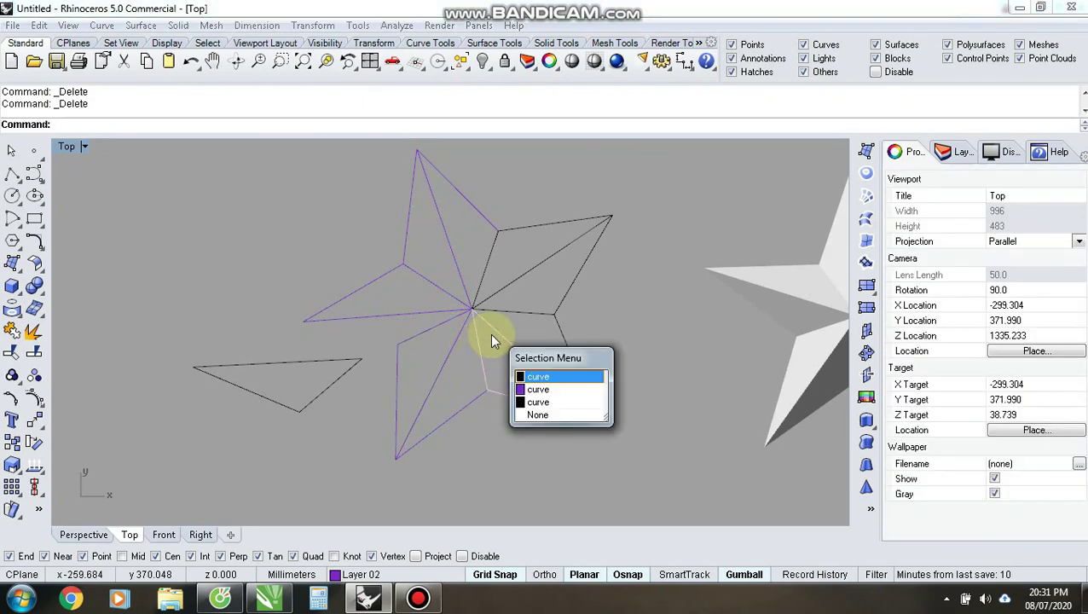
pyautogui.press('Return')
pyautogui.click(501, 312)
pyautogui.press('Return')
pyautogui.click(497, 325)
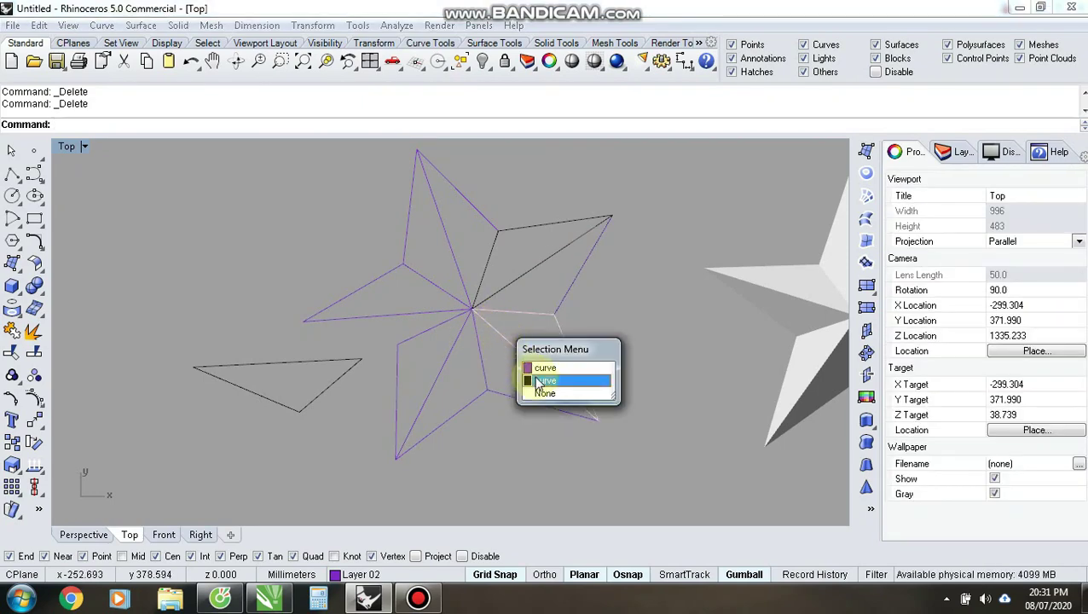
pyautogui.click(546, 380)
pyautogui.click(514, 278)
pyautogui.press('Escape')
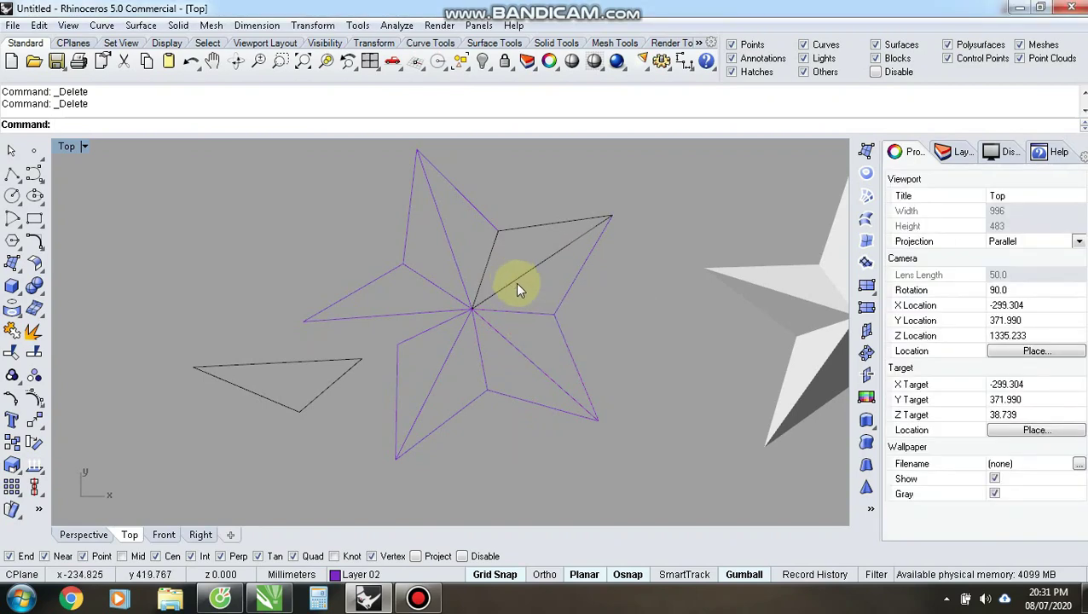
pyautogui.hotkey('ctrl', 'z')
# Delete the original Default-layer triangle of the right arm's upper half, keeping the overlapping Layer 02 curve
pyautogui.click(648, 276)
pyautogui.click(544, 261)
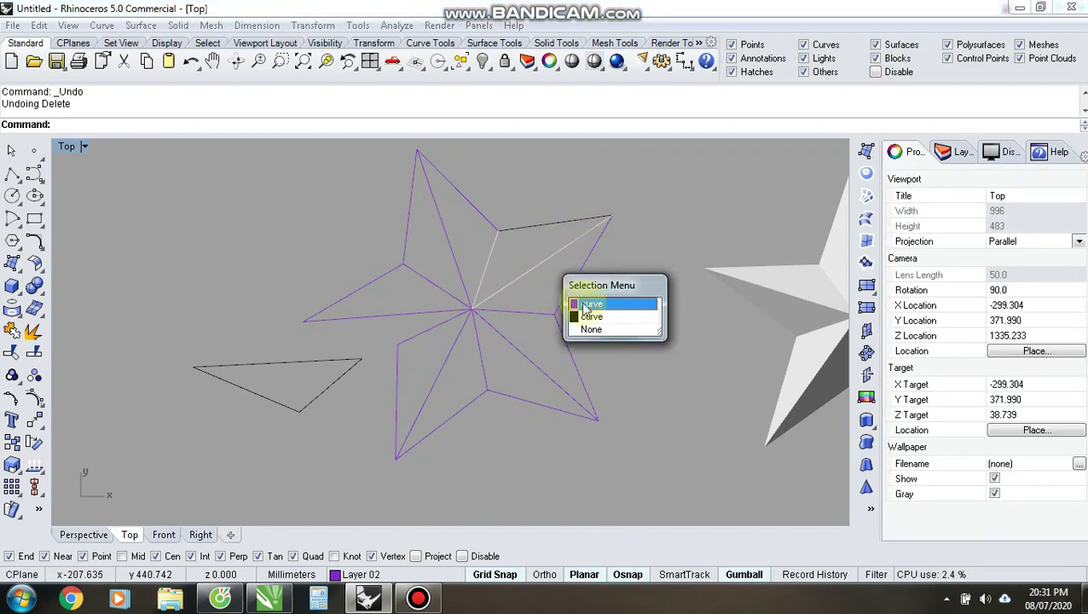
pyautogui.click(587, 305)
pyautogui.press('Delete')
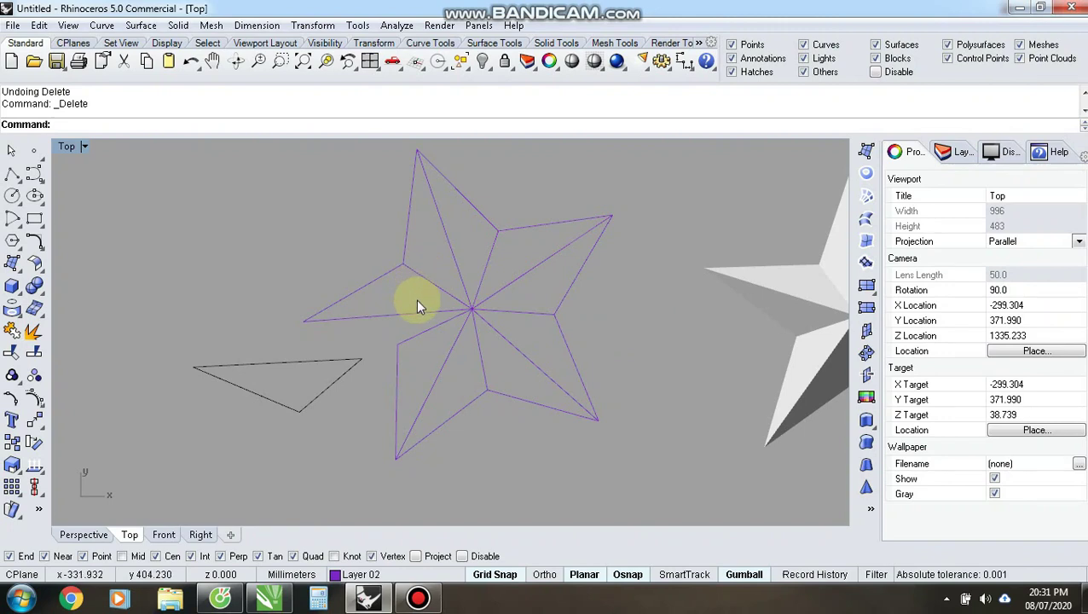
# Assign the star's four inner fold-line curves and the detached triangle's two-edge curve to Layer 01
pyautogui.click(429, 279)
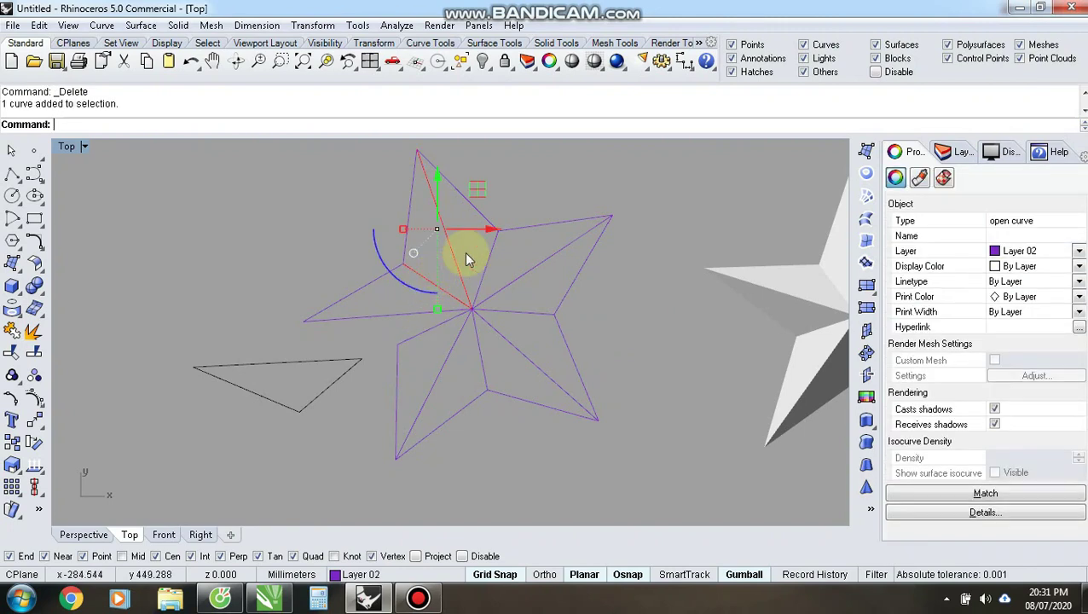
pyautogui.keyDown('shift'); pyautogui.click(494, 294); pyautogui.keyUp('shift')
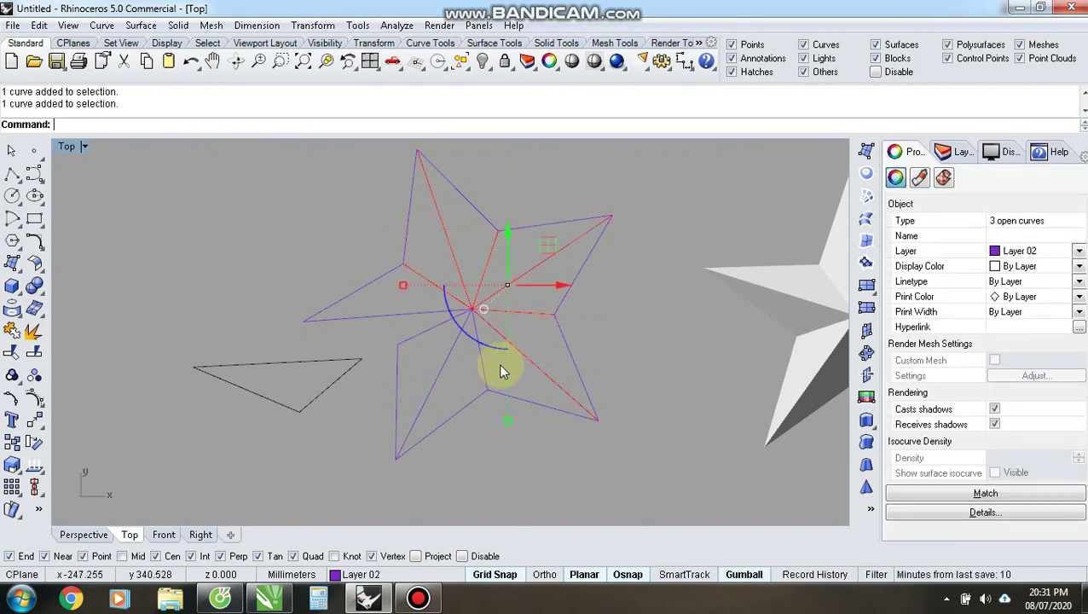
pyautogui.keyDown('shift'); pyautogui.click(342, 372); pyautogui.keyUp('shift')
pyautogui.click(377, 411)
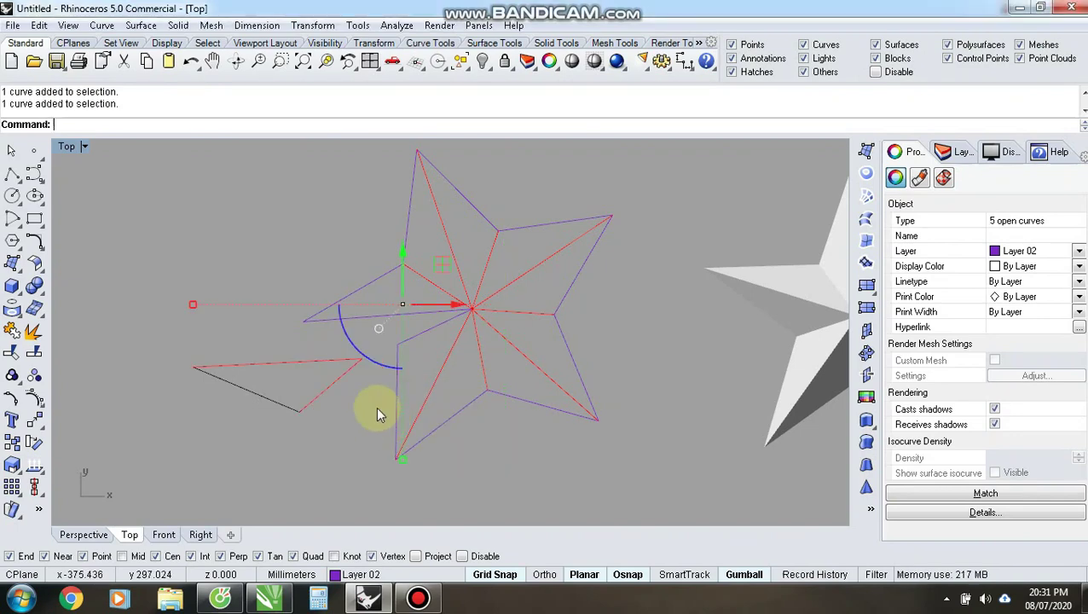
pyautogui.click(1049, 254)
pyautogui.click(1034, 281)
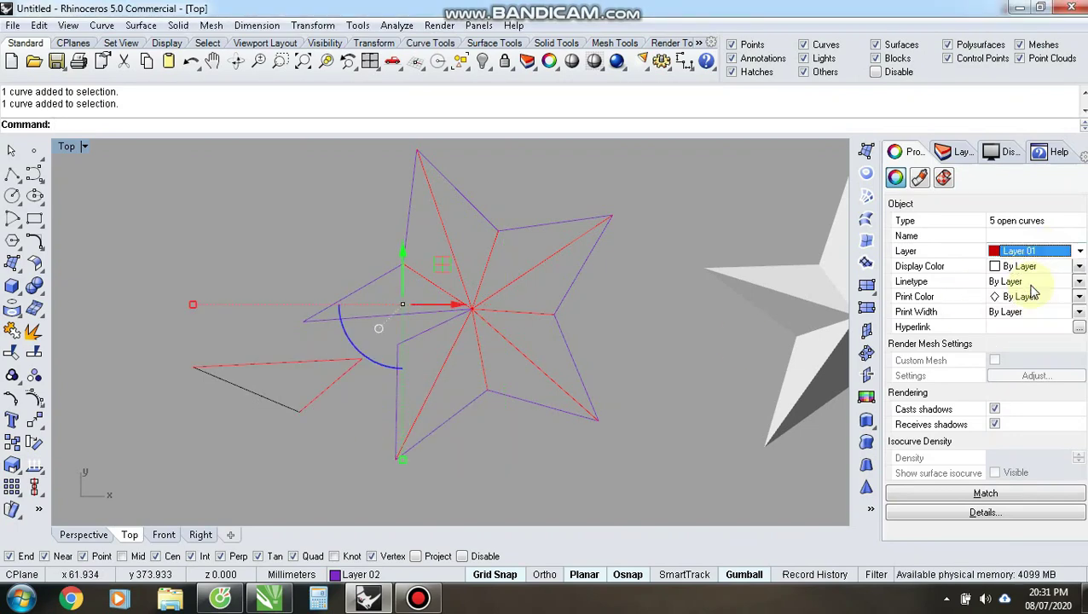
pyautogui.click(708, 354)
# Assign the detached triangle's closed outline curve to Layer 02
pyautogui.scroll(3, 403, 319)
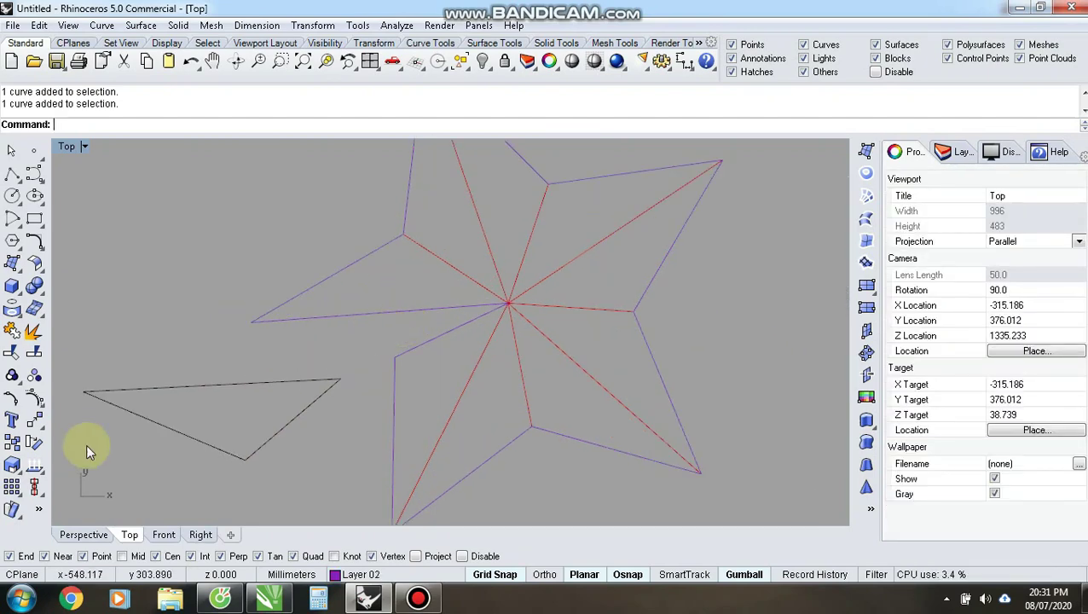
pyautogui.click(158, 425)
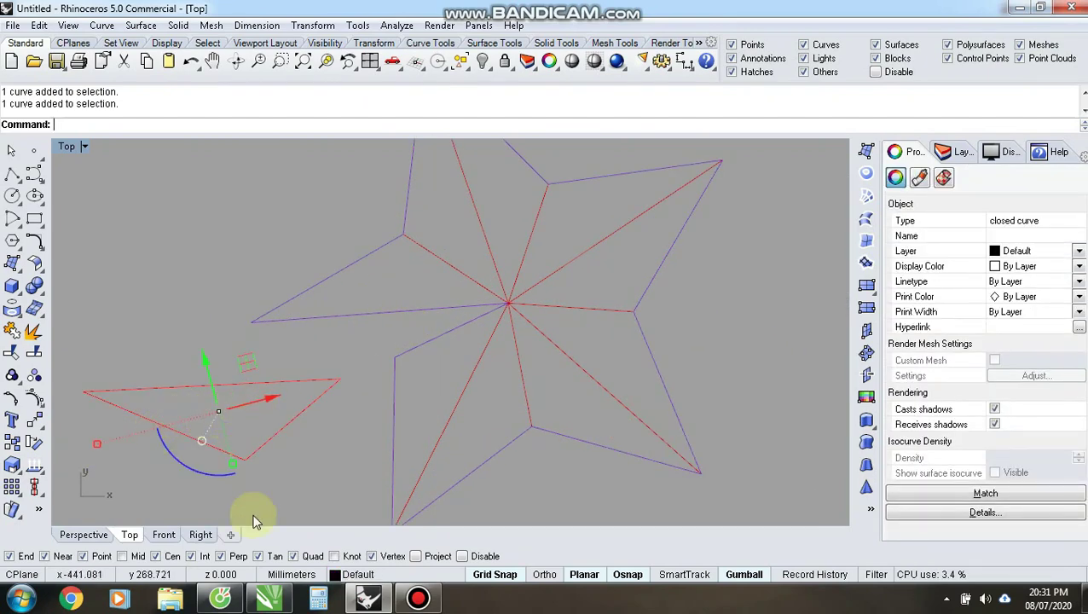
pyautogui.click(1023, 252)
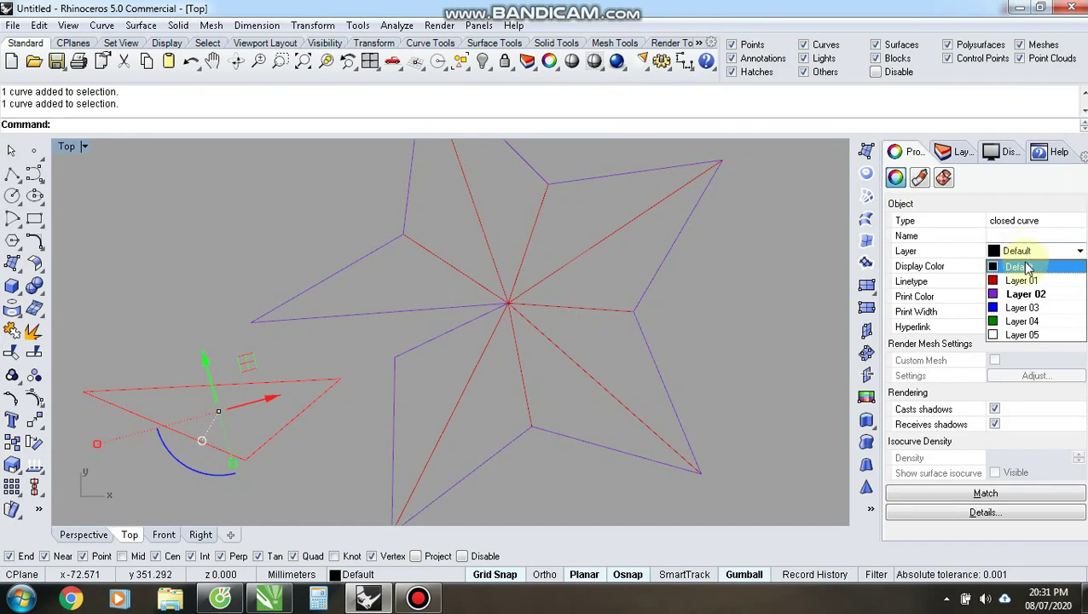
pyautogui.click(1019, 284)
pyautogui.click(790, 300)
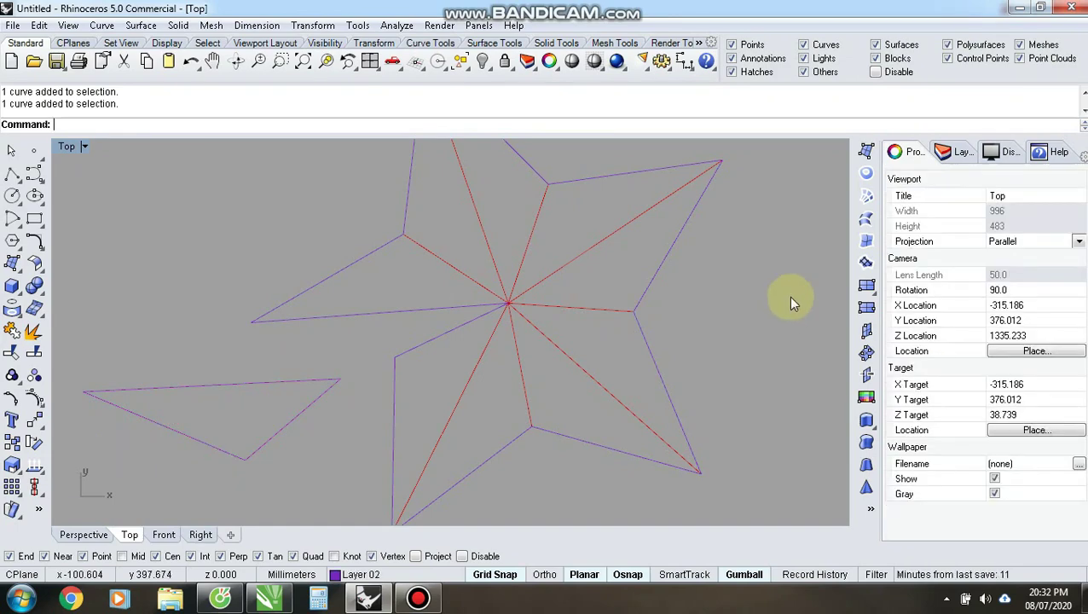
# Check the layer properties of the two-edge open curve overlapping the detached triangle
pyautogui.click(269, 389)
pyautogui.click(300, 432)
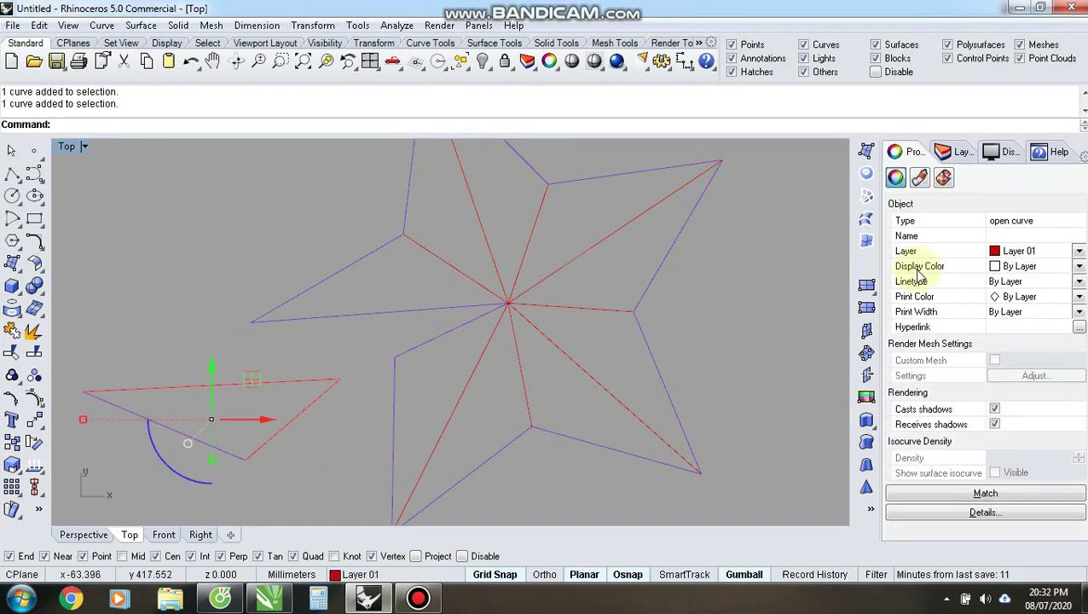
pyautogui.click(1024, 267)
pyautogui.click(1011, 330)
pyautogui.click(764, 305)
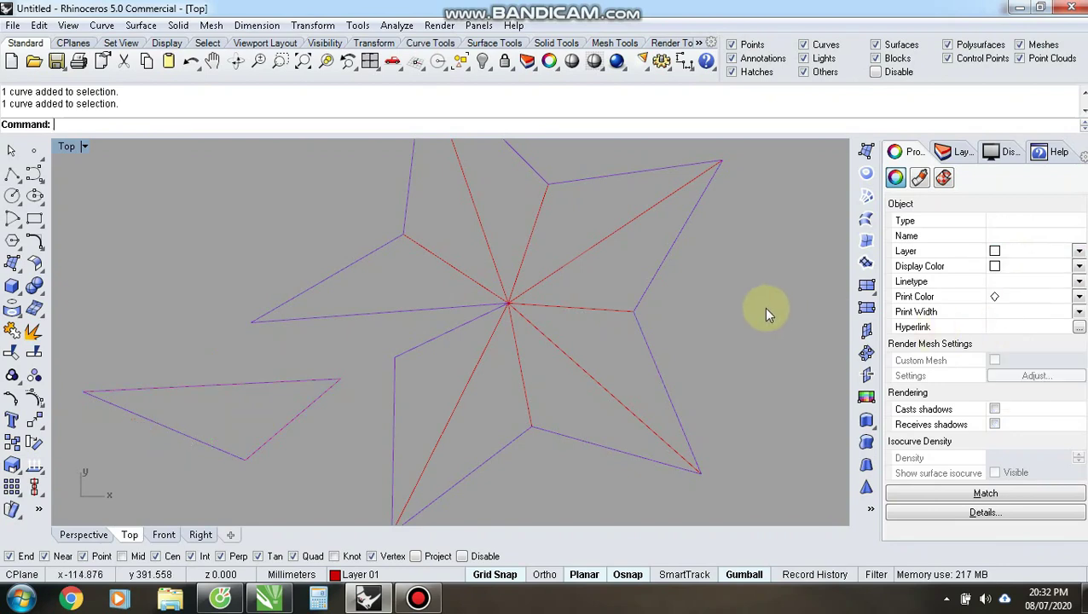
# Examine the detached triangle and the flat pattern's line colours in a Perspective view
pyautogui.scroll(-3, 481, 401)
pyautogui.scroll(3, 315, 405)
pyautogui.click(315, 403)
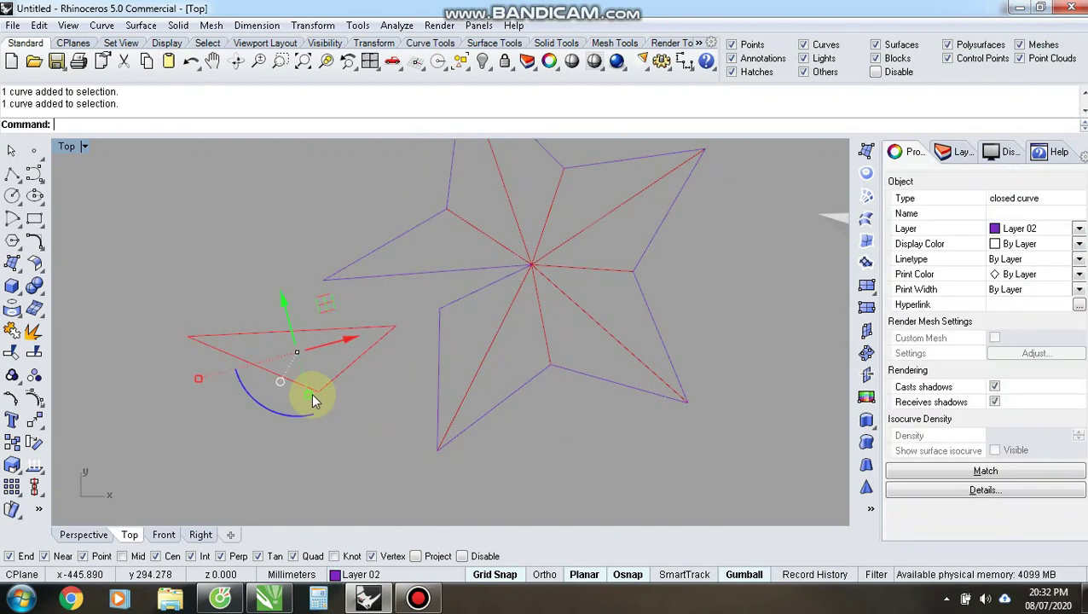
pyautogui.press('F4')
pyautogui.scroll(7, 424, 344)
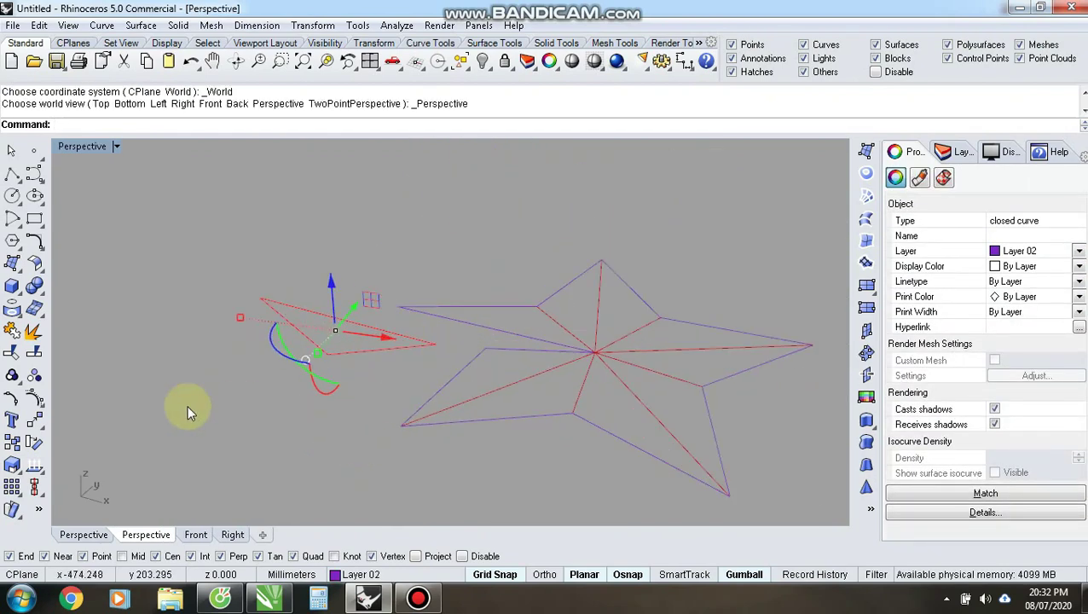
pyautogui.click(238, 404)
pyautogui.scroll(6, 332, 351)
pyautogui.moveTo(433, 421); pyautogui.dragTo(486, 394, button='right')
pyautogui.scroll(-8, 487, 394)
pyautogui.moveTo(524, 279); pyautogui.dragTo(556, 413, button='right')
pyautogui.scroll(-6, 569, 352)
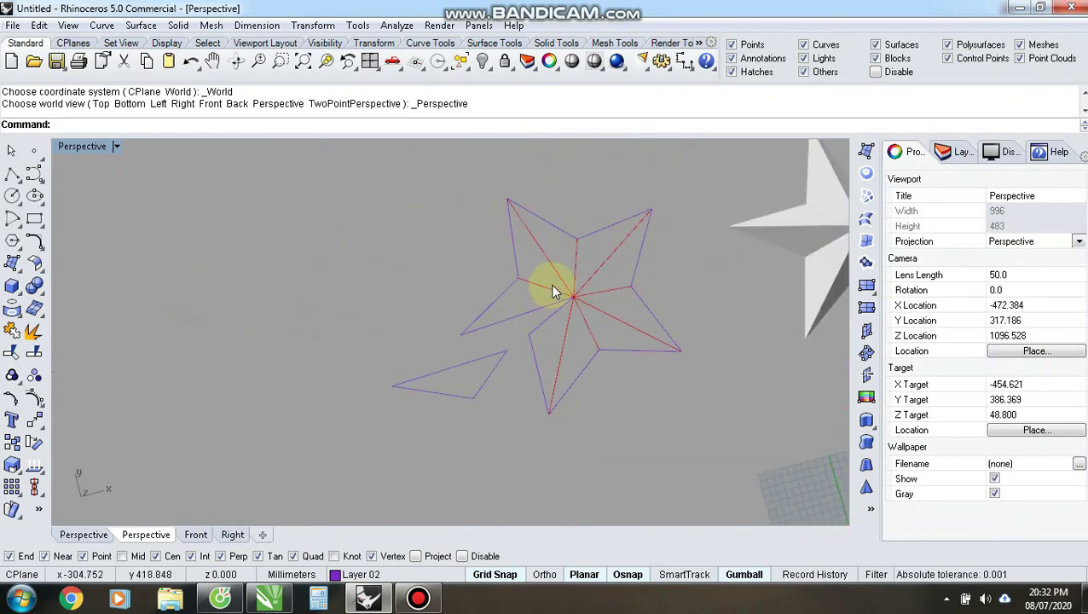
# Delete the Layer 01 curve overlapping the detached triangle, keeping its closed Layer 02 outline
pyautogui.scroll(6, 553, 287)
pyautogui.click(427, 417)
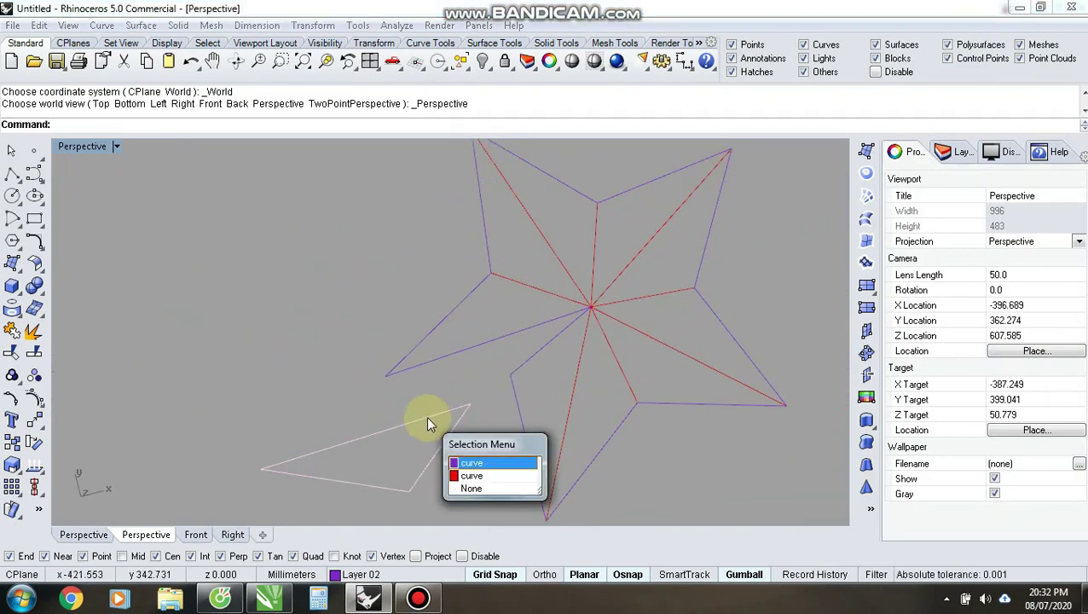
pyautogui.click(478, 464)
pyautogui.press('Delete')
# Make Layer 01 current and trace the detached triangle's long upper and short right edges with a polyline in Top view
pyautogui.scroll(-3, 546, 387)
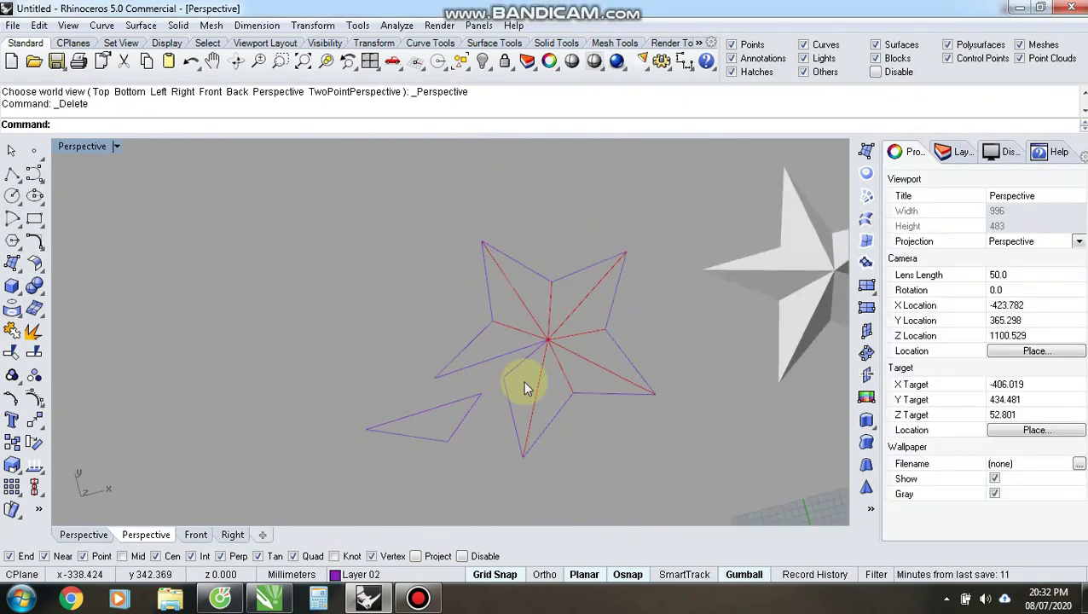
pyautogui.scroll(2, 516, 382)
pyautogui.click(370, 577)
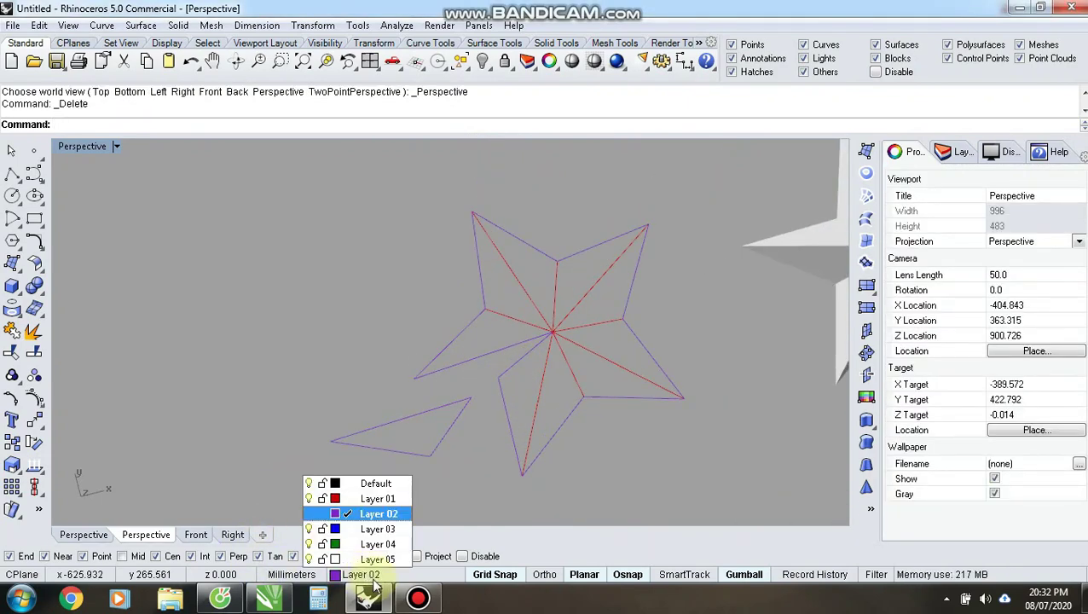
pyautogui.click(363, 499)
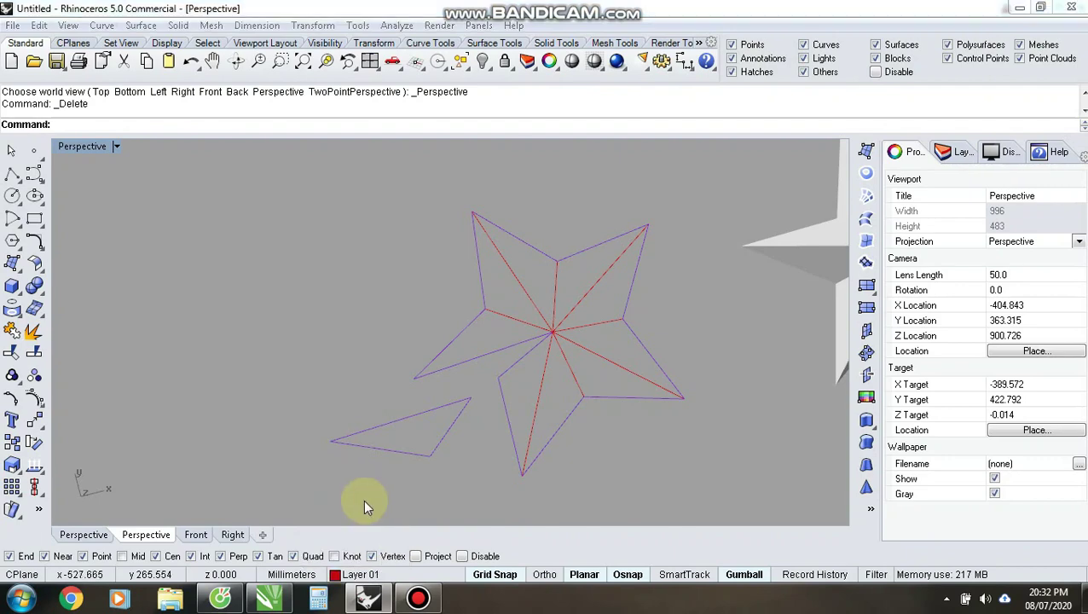
pyautogui.hotkey('ctrl', 'F1')
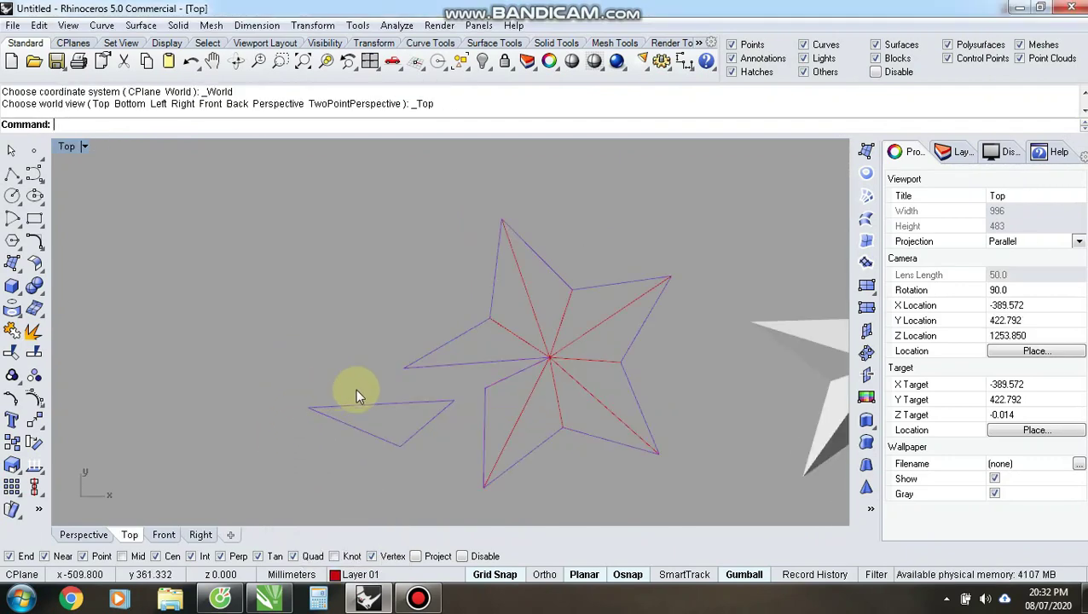
pyautogui.scroll(6, 362, 401)
pyautogui.click(16, 215)
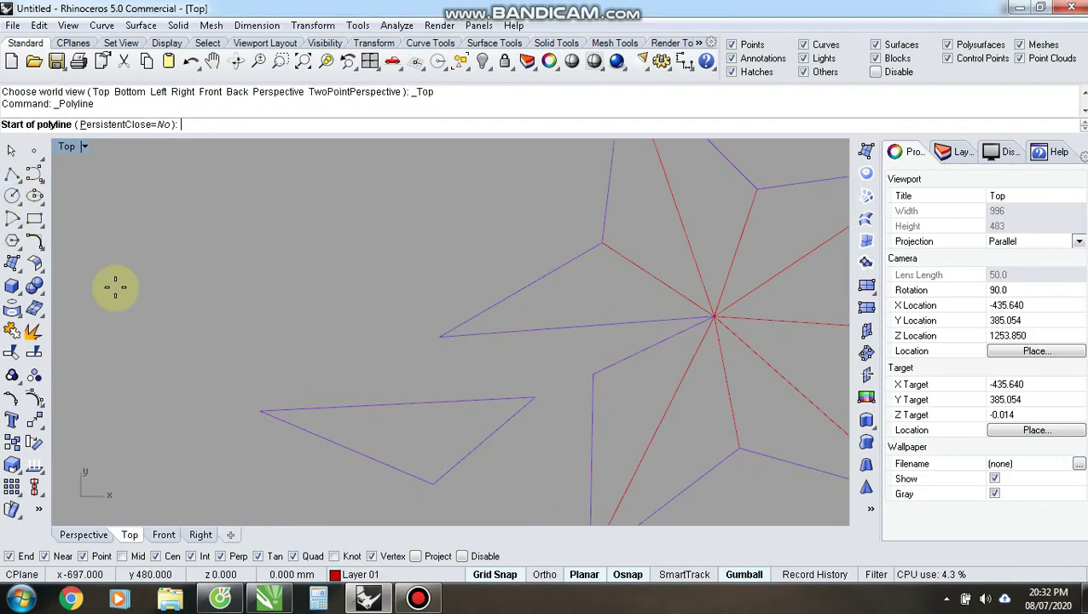
pyautogui.click(259, 412)
pyautogui.click(536, 397)
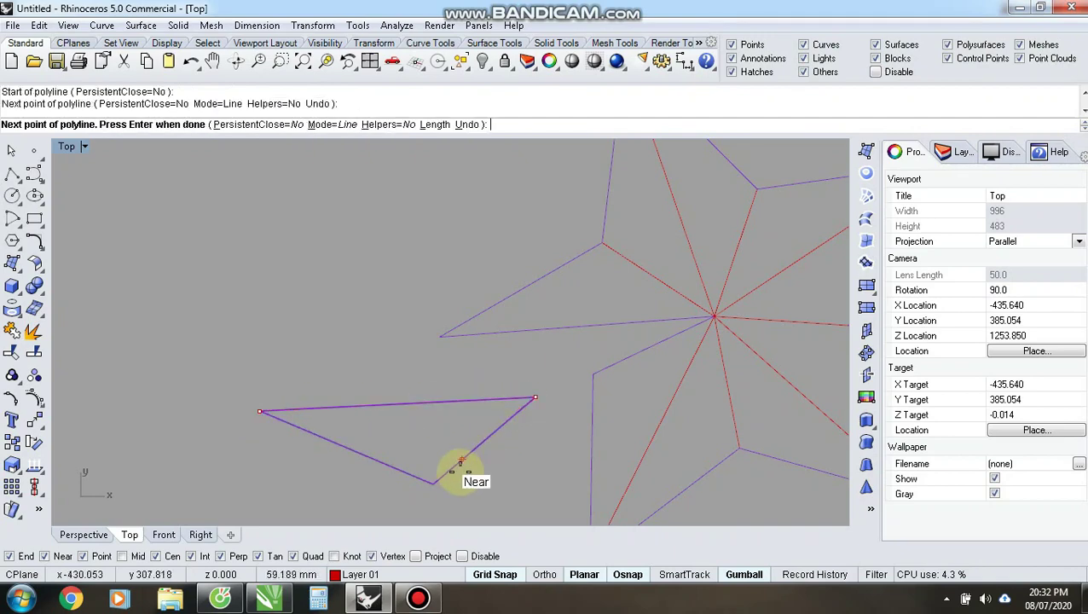
pyautogui.click(441, 483)
pyautogui.press('Return')
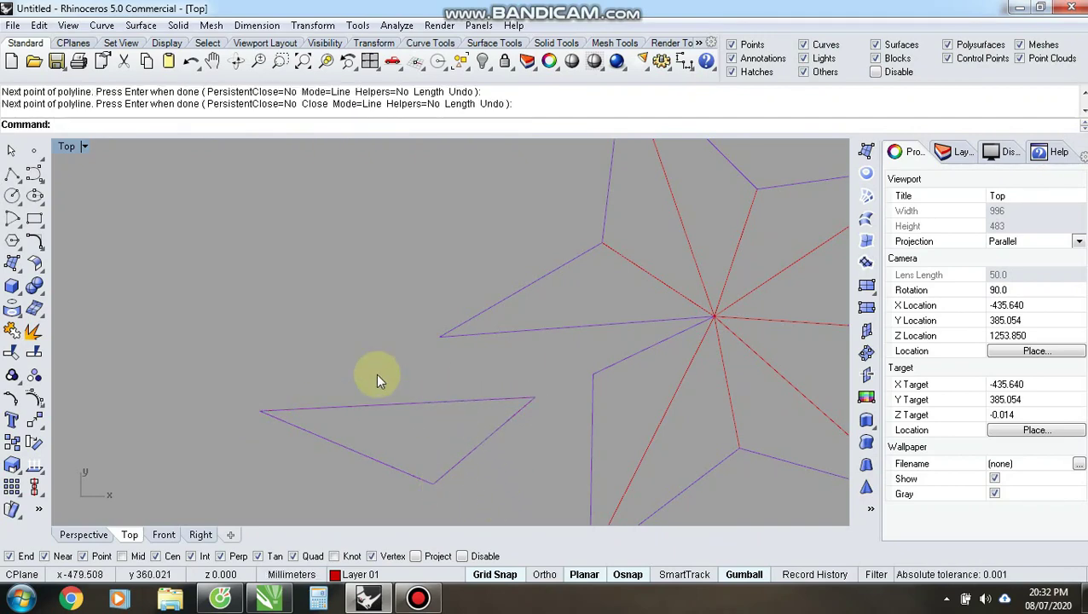
# Assign the polyline along the pattern's open gap, between the left and lower-left arms, to Layer 01
pyautogui.scroll(-6, 376, 374)
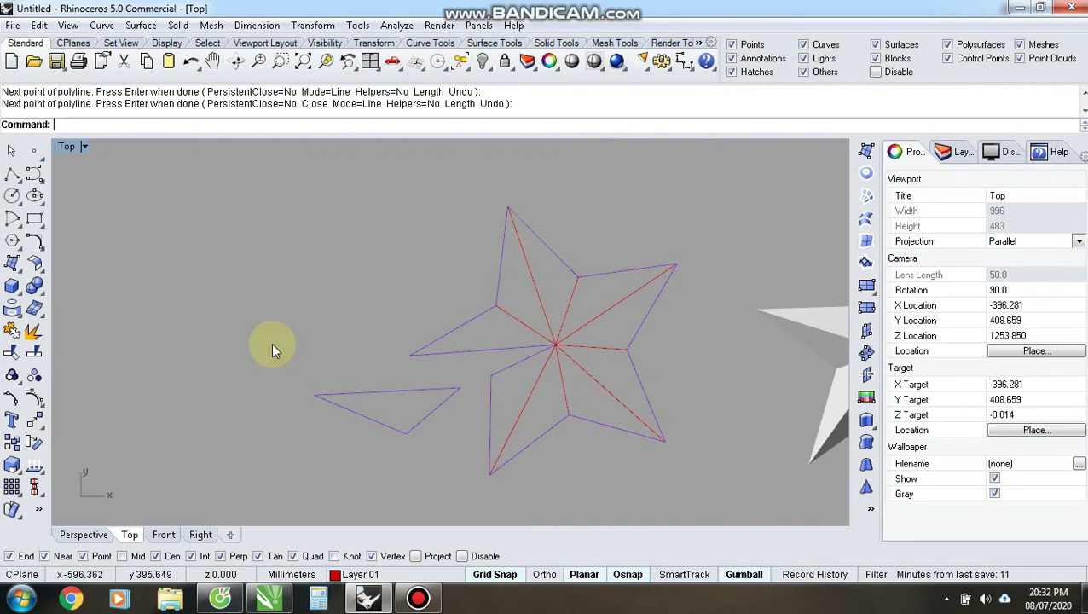
pyautogui.click(498, 351)
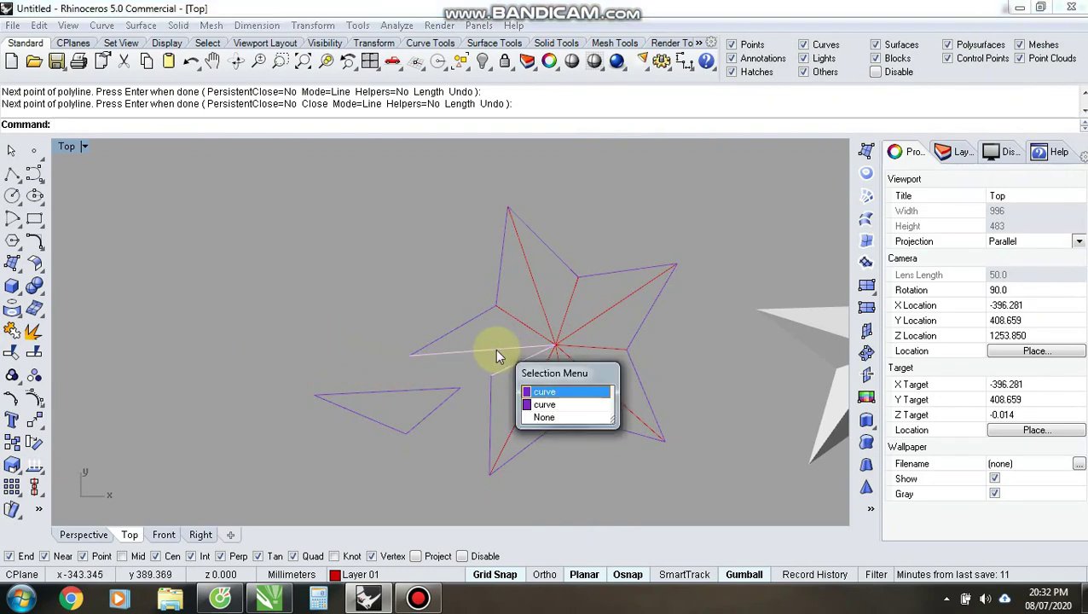
pyautogui.click(553, 404)
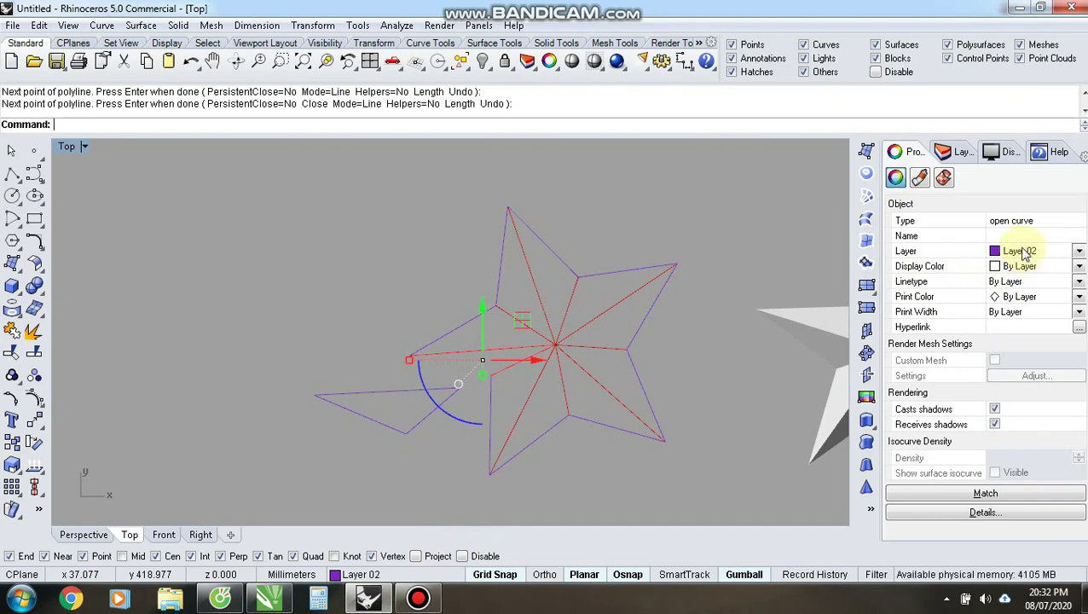
pyautogui.click(1024, 252)
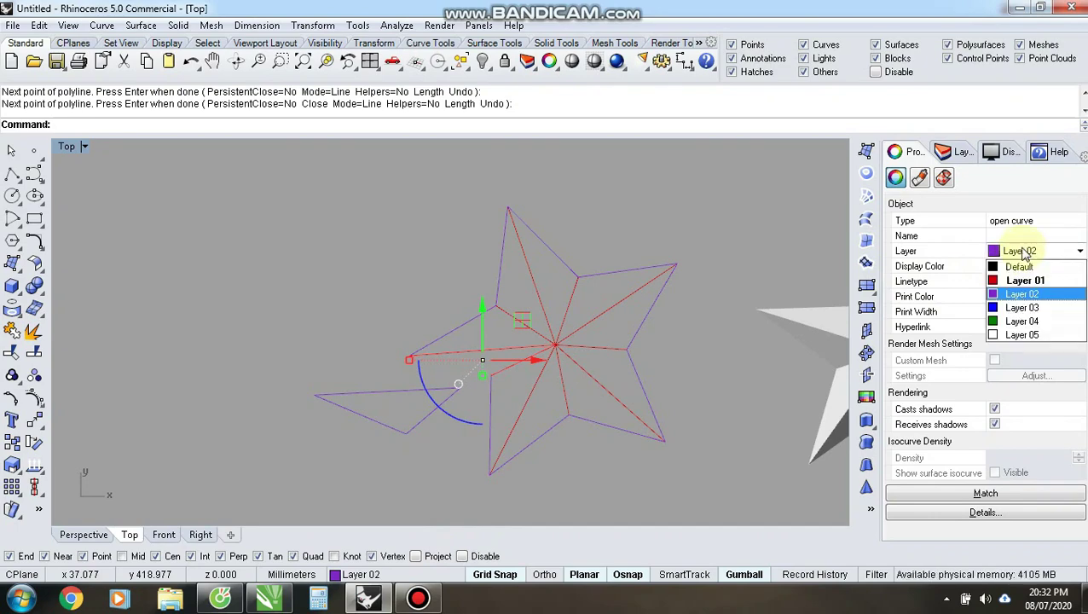
pyautogui.click(995, 290)
pyautogui.click(730, 284)
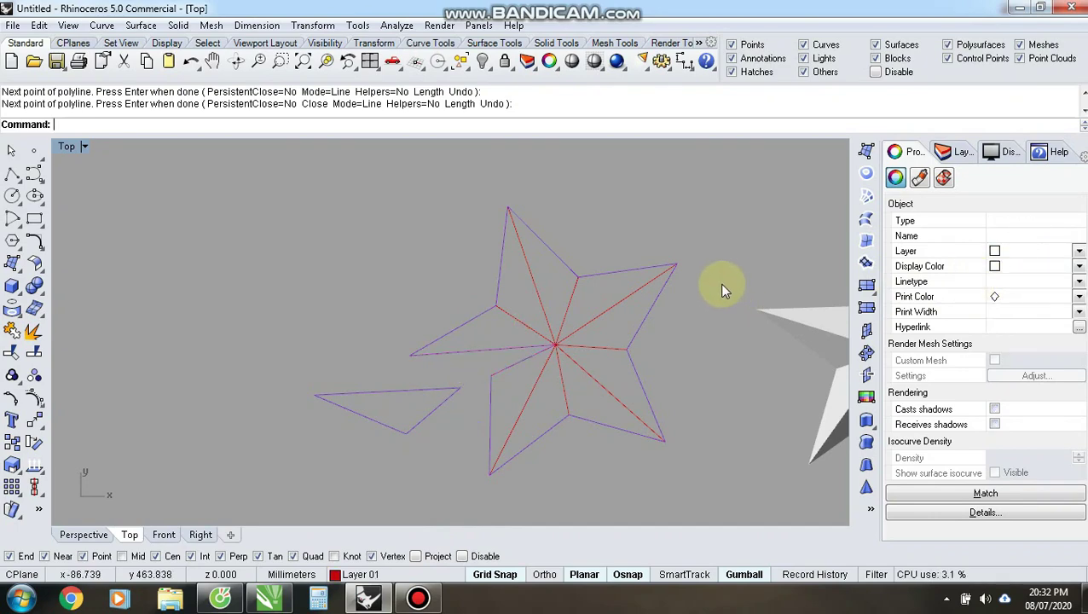
# Move the overlapping Layer 02 curve at the open gap aside to check what lies beneath, and undo the move
pyautogui.scroll(3, 490, 380)
pyautogui.click(517, 369)
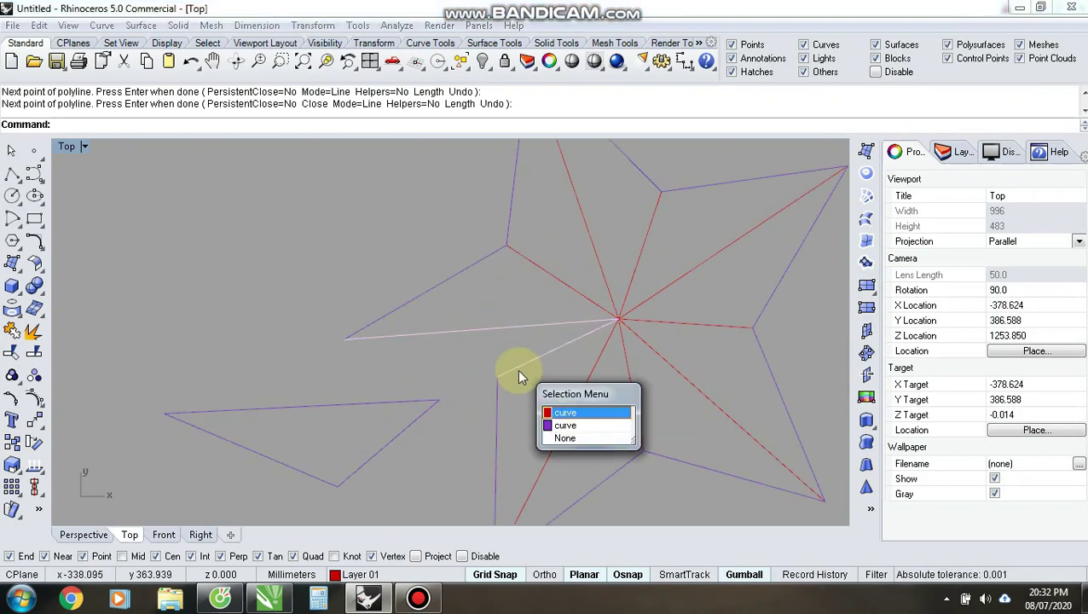
pyautogui.click(570, 425)
pyautogui.moveTo(531, 349); pyautogui.dragTo(224, 332)
pyautogui.hotkey('ctrl', 'z')
pyautogui.click(227, 278)
pyautogui.scroll(-3, 396, 328)
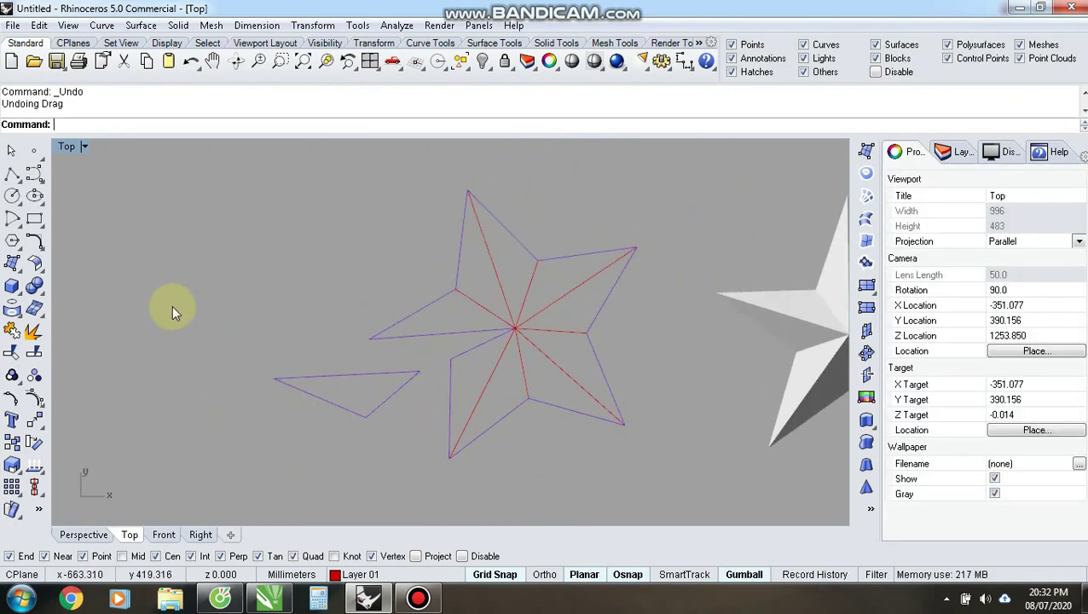
# Select the six Layer 01 fold curves, including those on the detached triangle, and move them horizontally clear of the Layer 02 outline
pyautogui.click(348, 381)
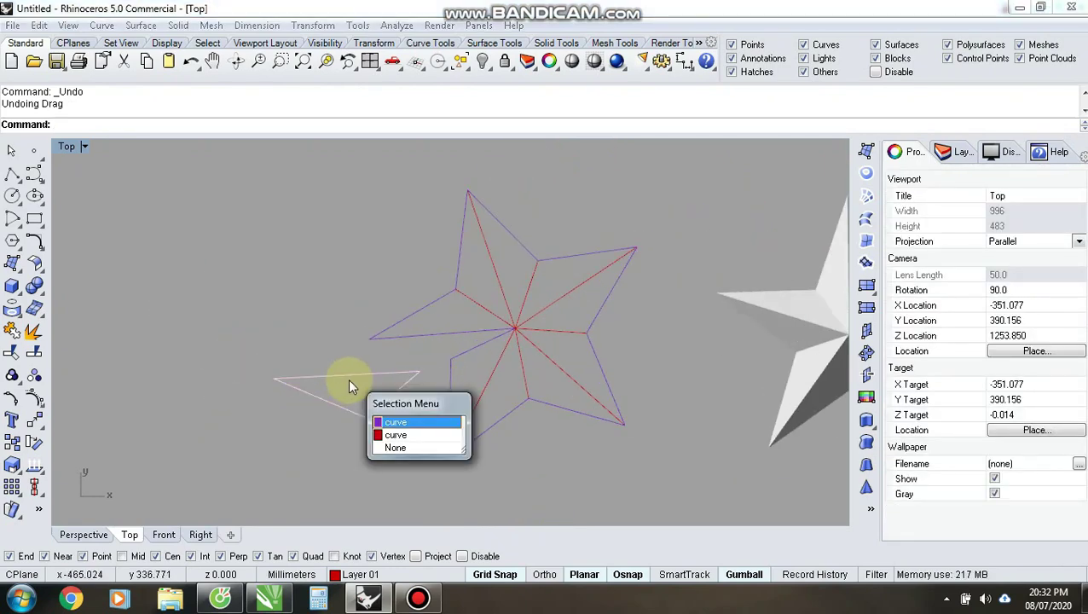
pyautogui.click(401, 435)
pyautogui.keyDown('shift'); pyautogui.click(428, 334); pyautogui.keyUp('shift')
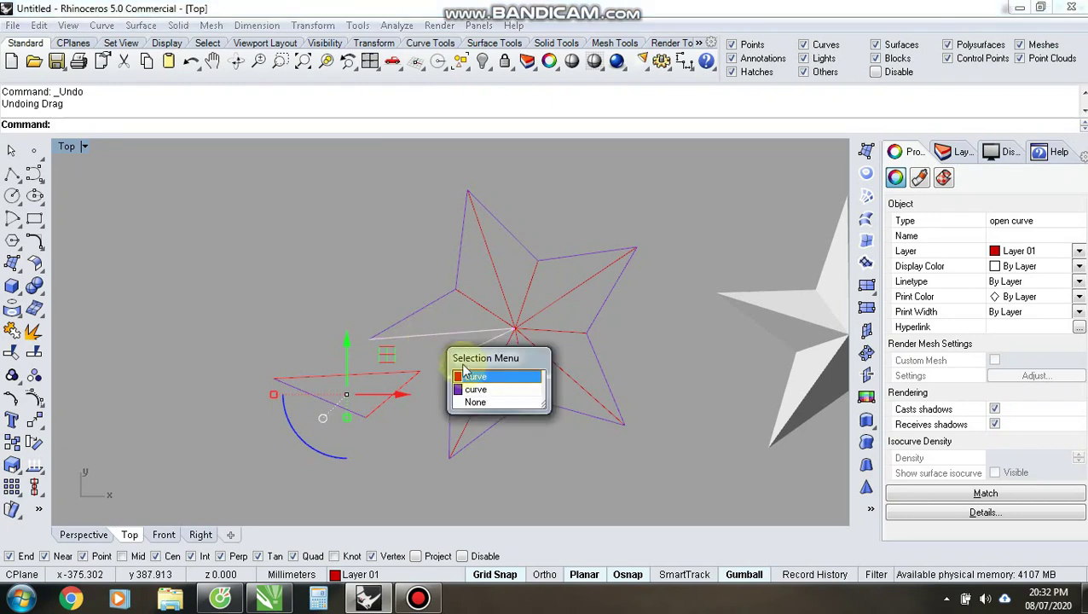
pyautogui.click(467, 386)
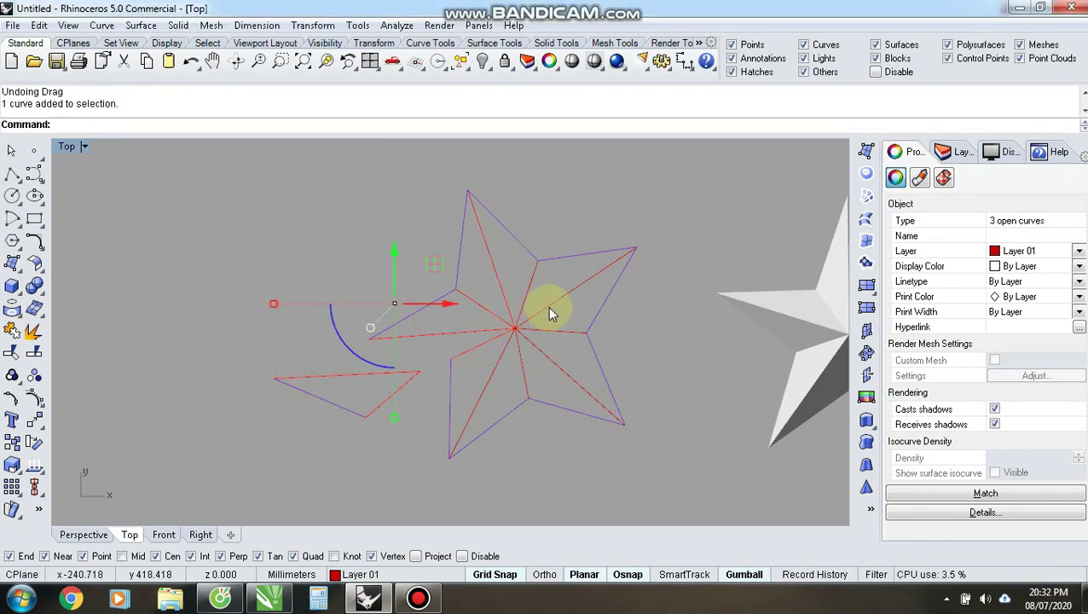
pyautogui.keyDown('shift'); pyautogui.click(548, 348); pyautogui.keyUp('shift')
pyautogui.keyDown('shift'); pyautogui.click(503, 381); pyautogui.keyUp('shift')
pyautogui.keyDown('shift'); pyautogui.click(494, 380); pyautogui.keyUp('shift')
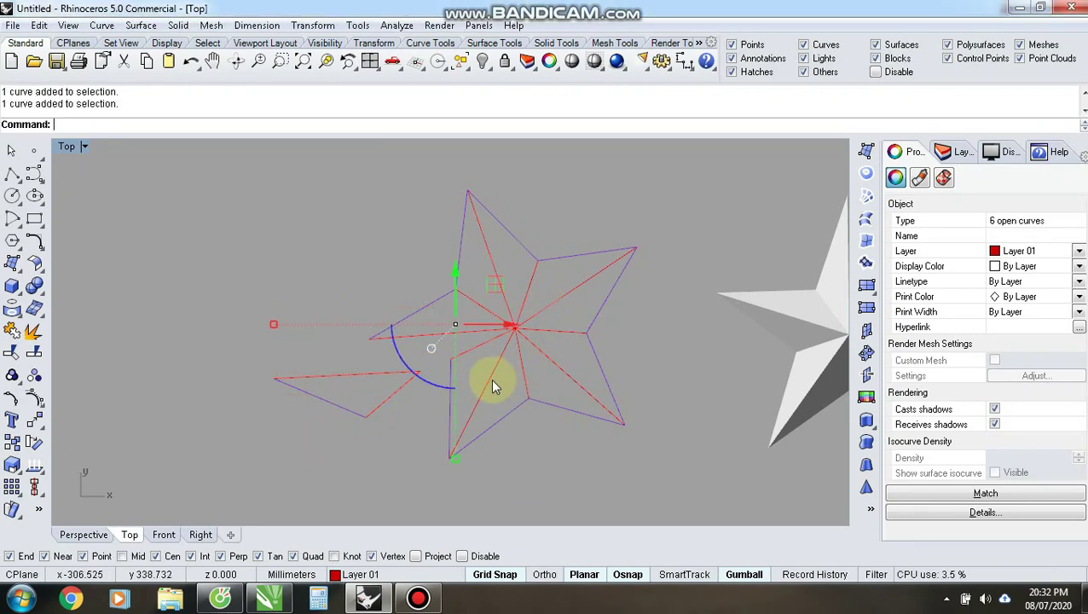
pyautogui.scroll(-2, 596, 344)
pyautogui.moveTo(541, 326); pyautogui.dragTo(254, 327)
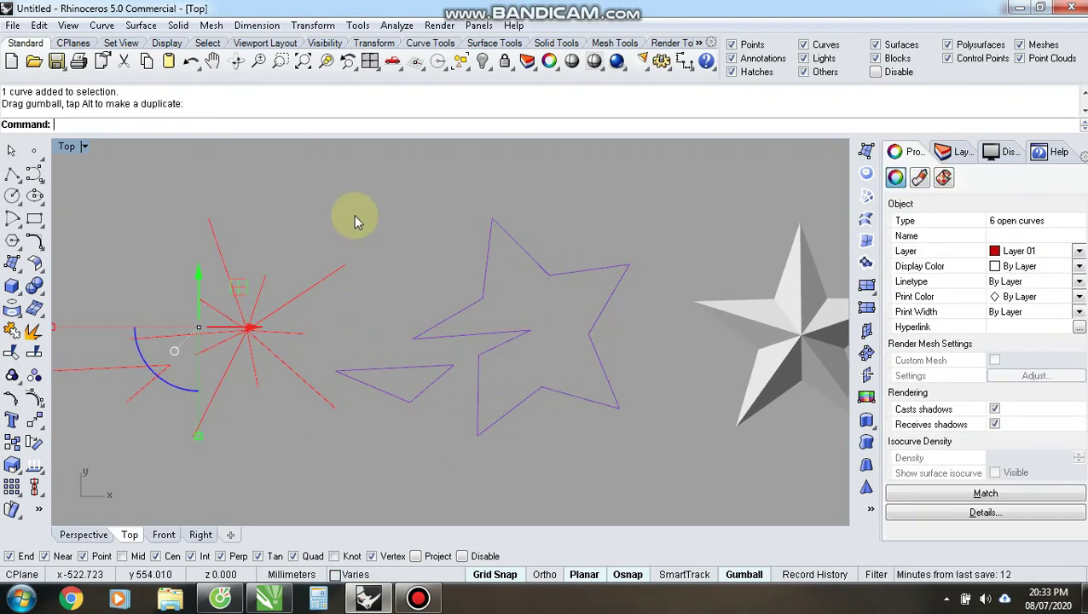
pyautogui.click(353, 214)
# Examine the separated fold lines and outline beside the faceted star in Top view
pyautogui.scroll(10, 520, 376)
pyautogui.scroll(-6, 586, 365)
pyautogui.scroll(8, 503, 339)
pyautogui.rightClick(485, 225)
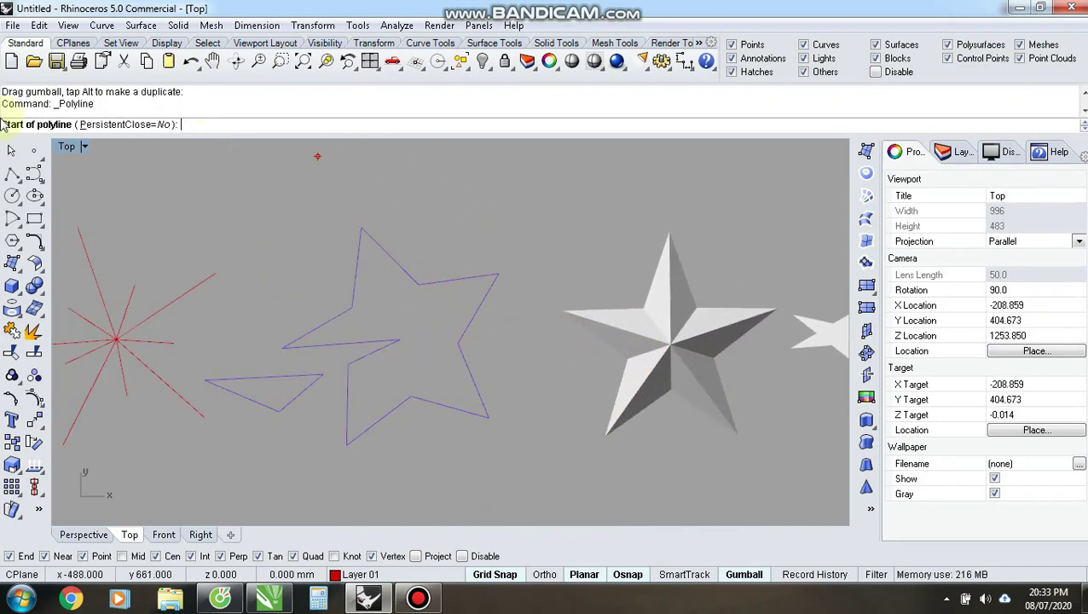
pyautogui.click(11, 150)
pyautogui.click(404, 275)
pyautogui.click(449, 243)
pyautogui.scroll(-3, 495, 309)
pyautogui.scroll(3, 427, 323)
pyautogui.scroll(2, 423, 314)
pyautogui.scroll(-6, 564, 271)
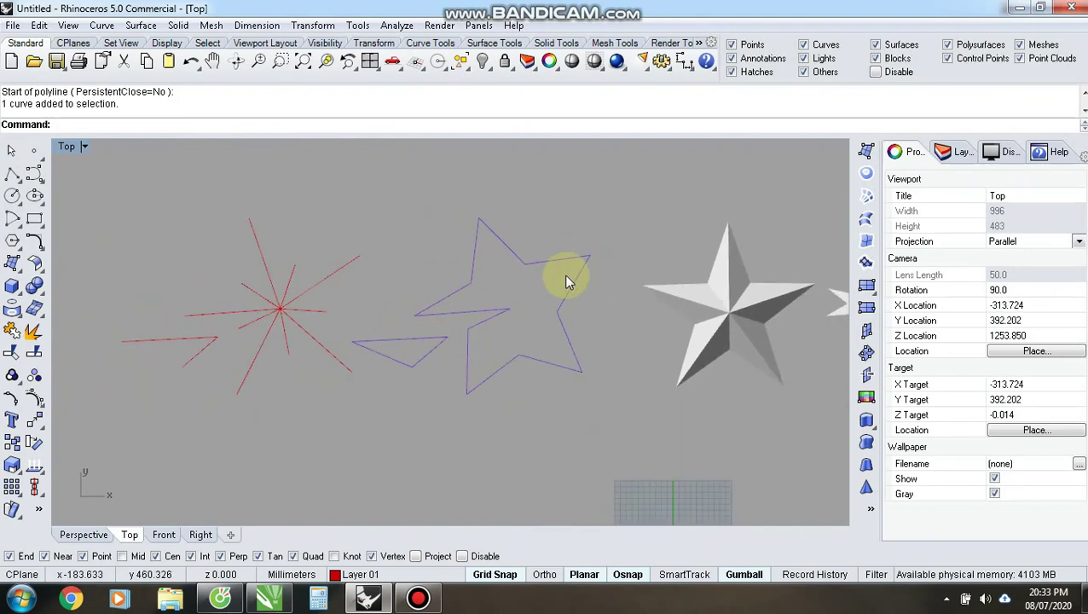
pyautogui.scroll(4, 426, 346)
pyautogui.scroll(-8, 409, 343)
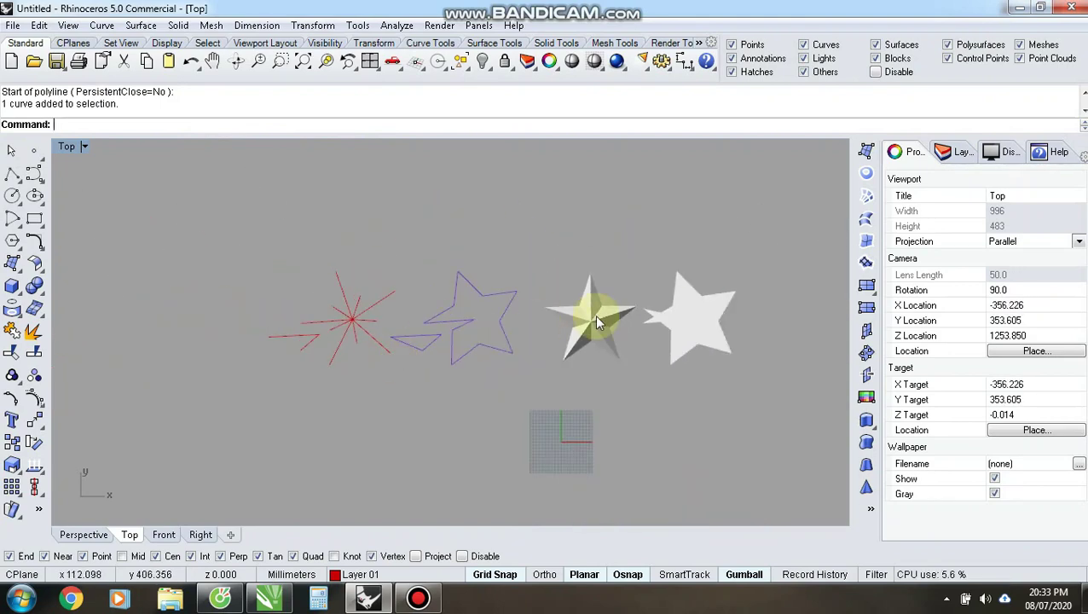
# Inspect the separated curves and the star models in Perspective view, and return to Top view
pyautogui.hotkey('ctrl', 'F4')
pyautogui.scroll(12, 601, 362)
pyautogui.click(596, 396)
pyautogui.click(697, 432)
pyautogui.moveTo(637, 430); pyautogui.dragTo(777, 461, button='right')
pyautogui.scroll(-9, 609, 367)
pyautogui.moveTo(616, 399); pyautogui.dragTo(431, 452, button='right')
pyautogui.scroll(-5, 614, 341)
pyautogui.scroll(10, 566, 310)
pyautogui.scroll(-8, 637, 354)
pyautogui.hotkey('ctrl', 'F1')
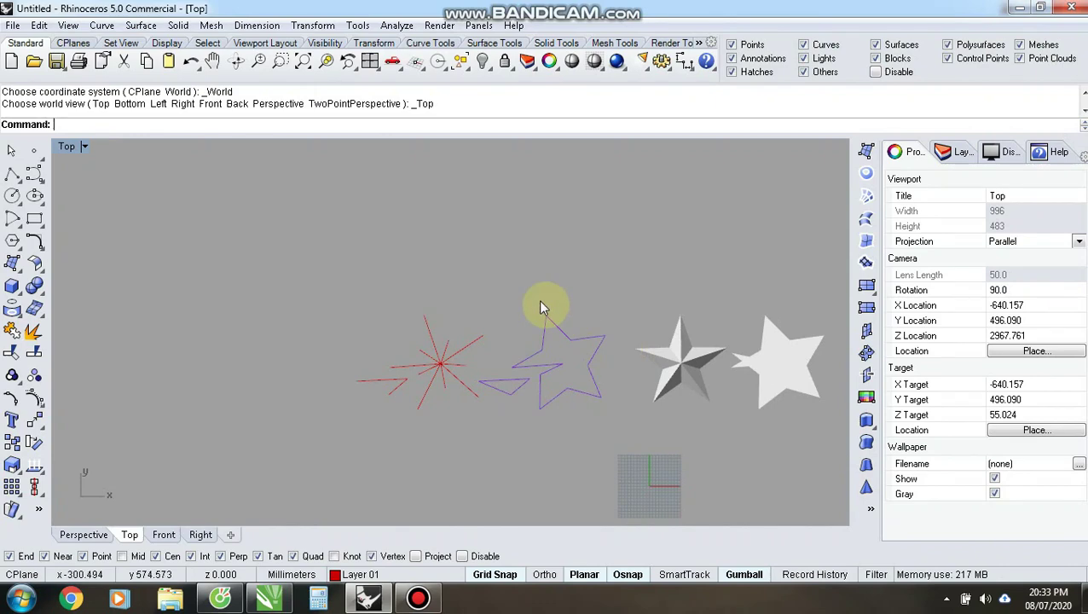
# Undo the last moves to bring the fold lines back onto the outline
pyautogui.hotkey('ctrl', 'z')
pyautogui.press('Escape')
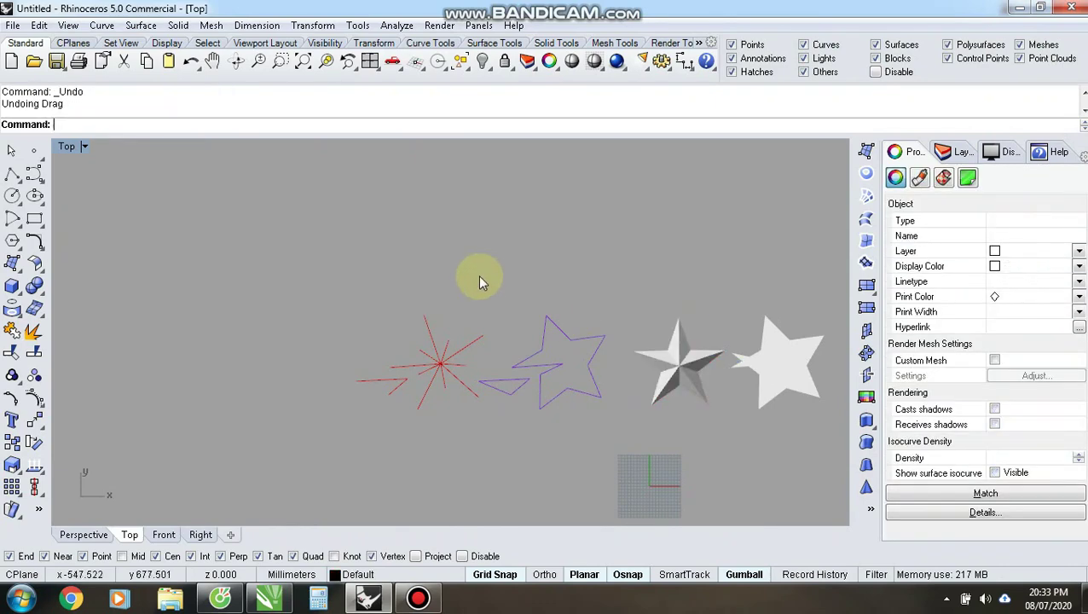
pyautogui.scroll(3, 475, 366)
pyautogui.hotkey('ctrl', 'z')
pyautogui.click(418, 321)
pyautogui.scroll(2, 614, 362)
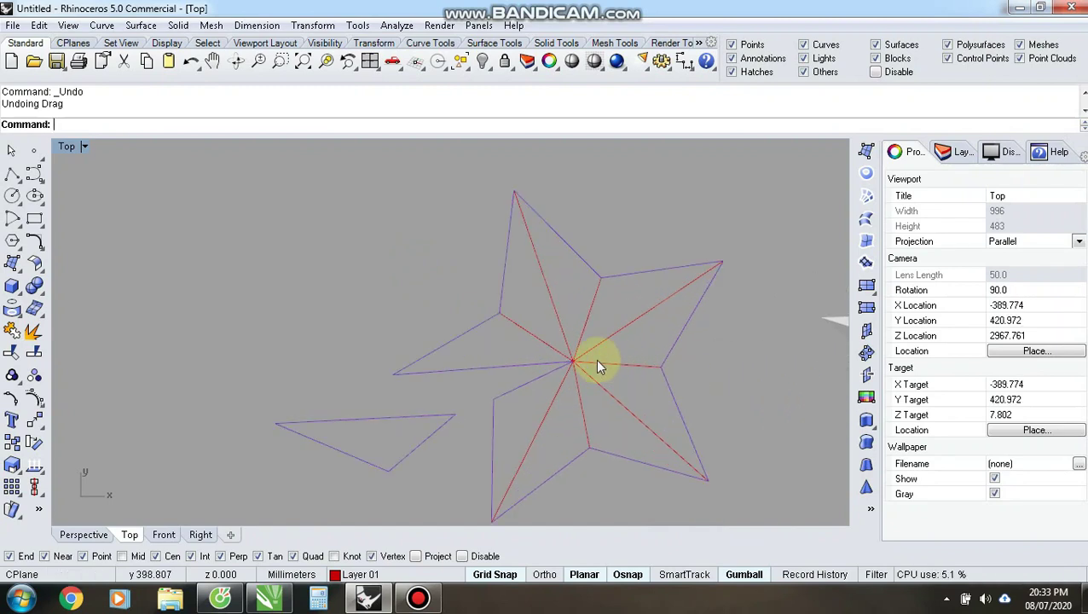
# Examine the flat pattern alongside the faceted star and the unrolled surface from a rotated Perspective view
pyautogui.scroll(-2, 561, 367)
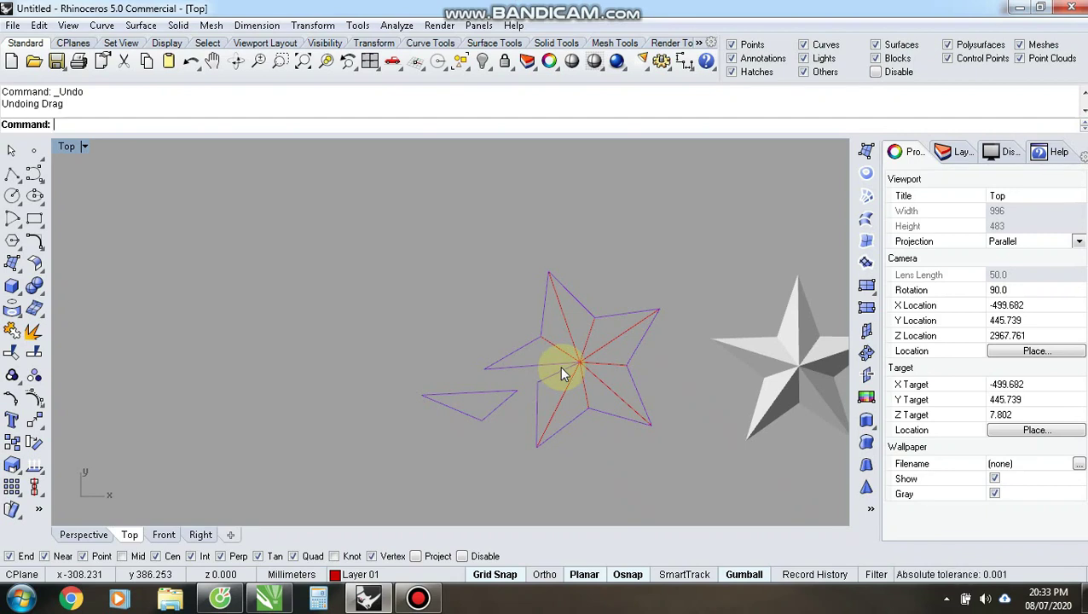
pyautogui.hotkey('ctrl', 'F4')
pyautogui.scroll(7, 490, 354)
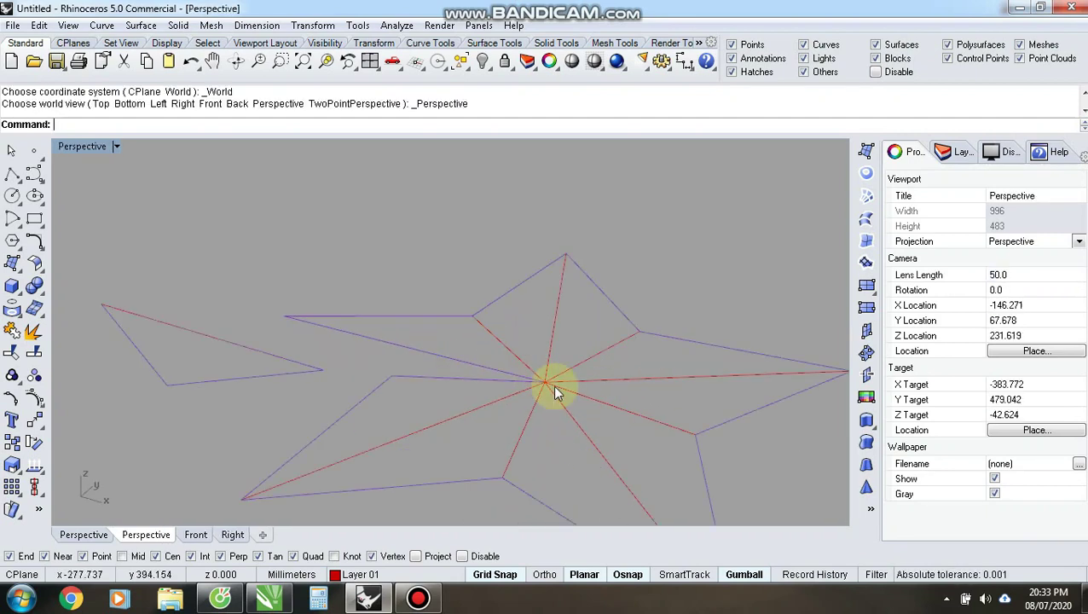
pyautogui.press('Escape')
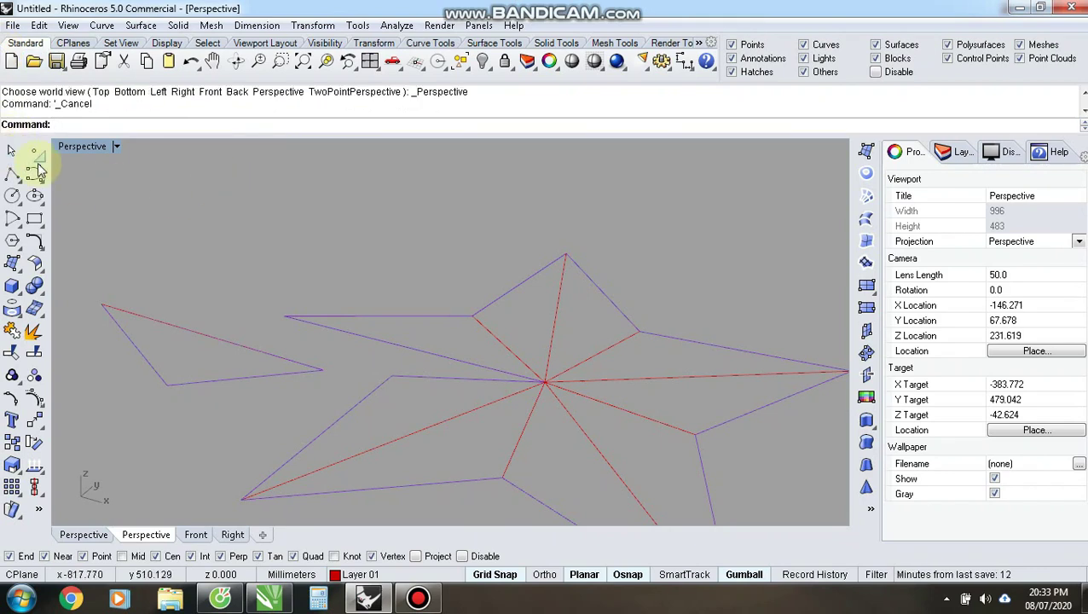
pyautogui.hotkey('ctrl', 'F4')
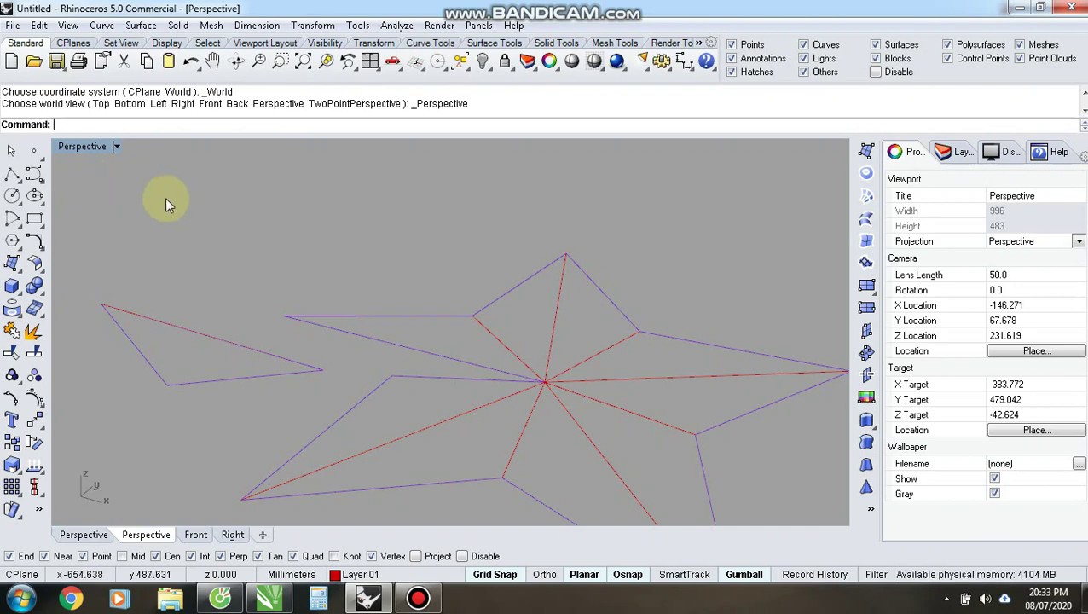
pyautogui.scroll(-5, 165, 197)
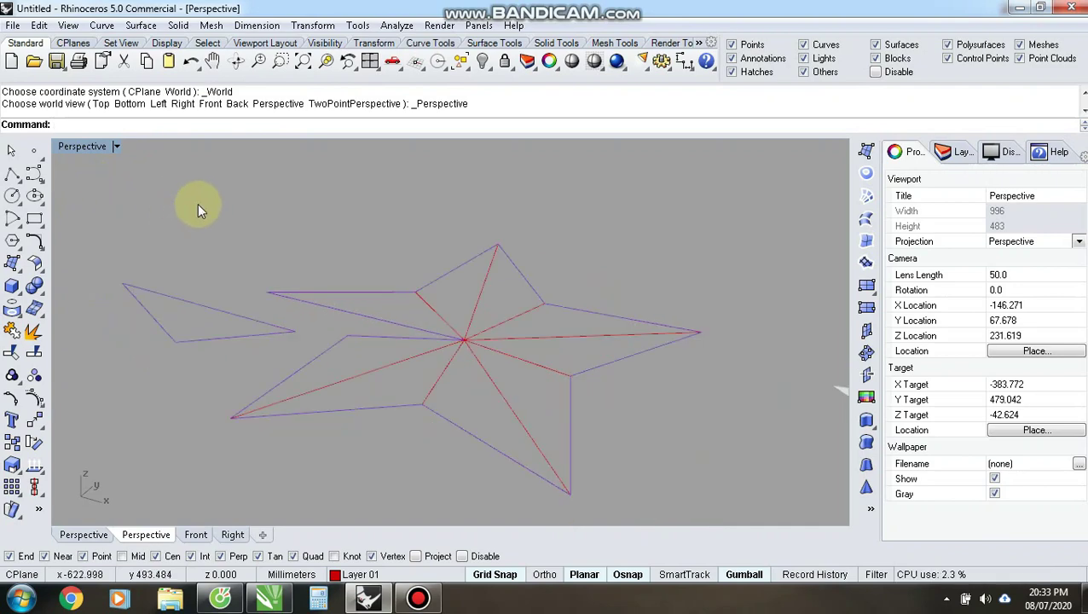
pyautogui.click(238, 61)
pyautogui.moveTo(384, 256)
pyautogui.mouseDown()
pyautogui.moveTo(432, 301)
pyautogui.moveTo(214, 184)
pyautogui.moveTo(501, 376)
pyautogui.moveTo(489, 321)
pyautogui.moveTo(545, 262)
pyautogui.moveTo(527, 264)
pyautogui.mouseUp()
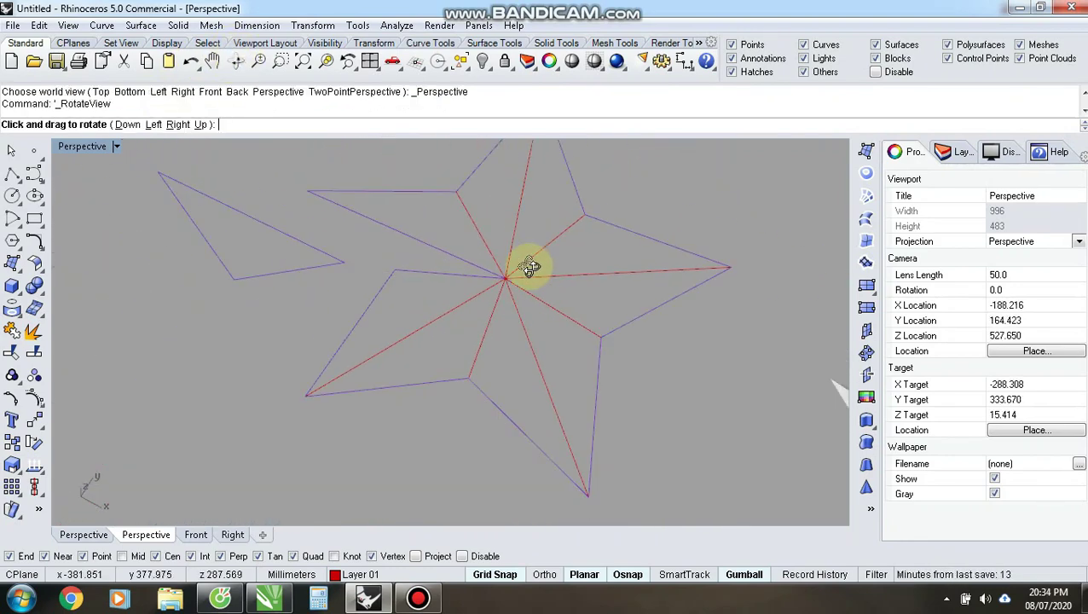
pyautogui.scroll(-4, 483, 285)
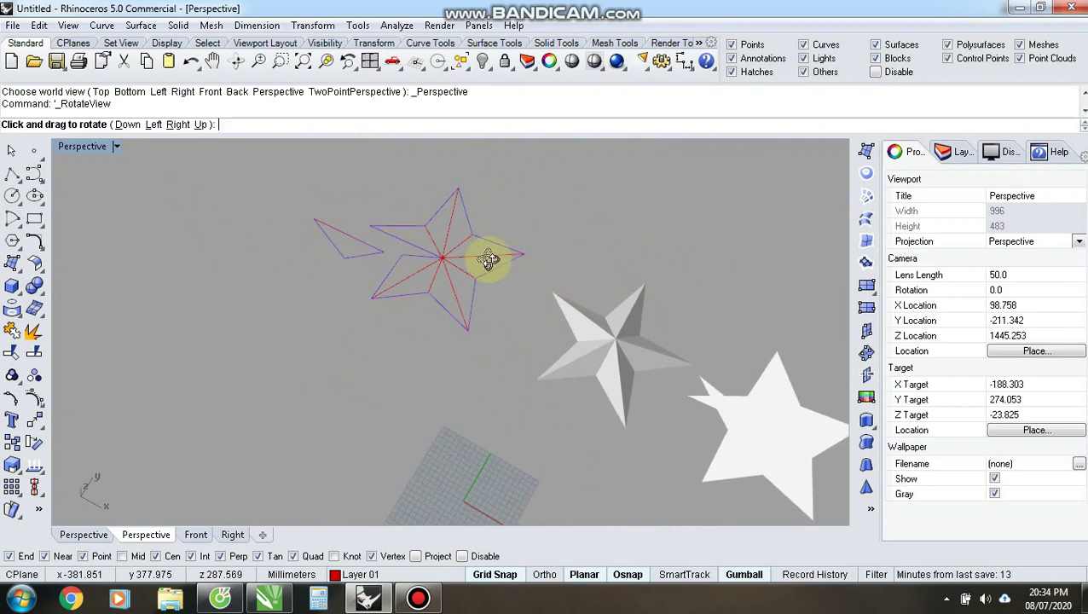
pyautogui.scroll(-5, 473, 287)
pyautogui.scroll(6, 484, 293)
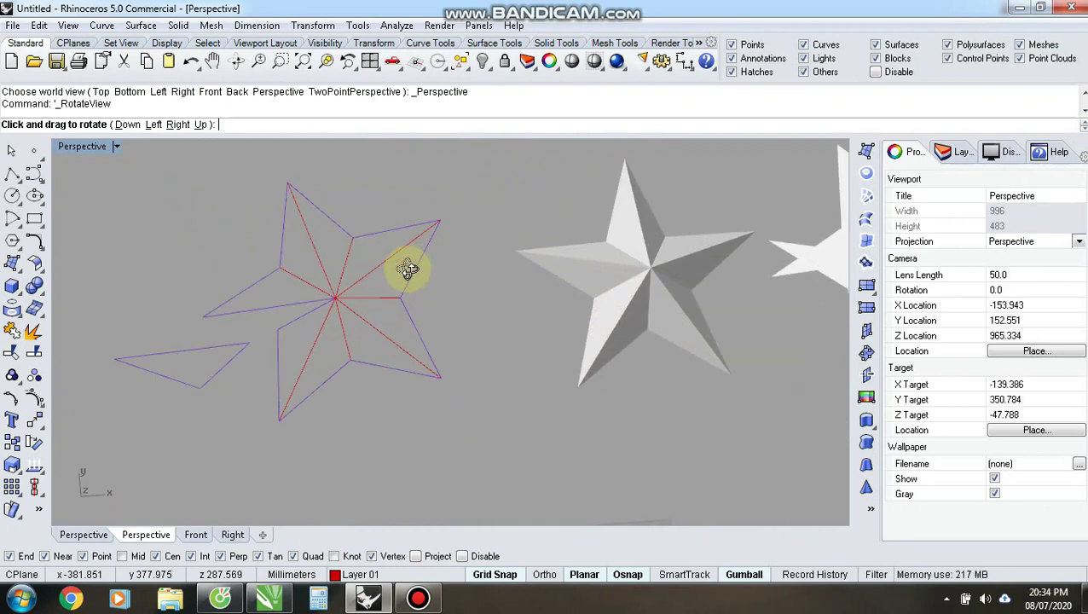
pyautogui.scroll(-4, 316, 242)
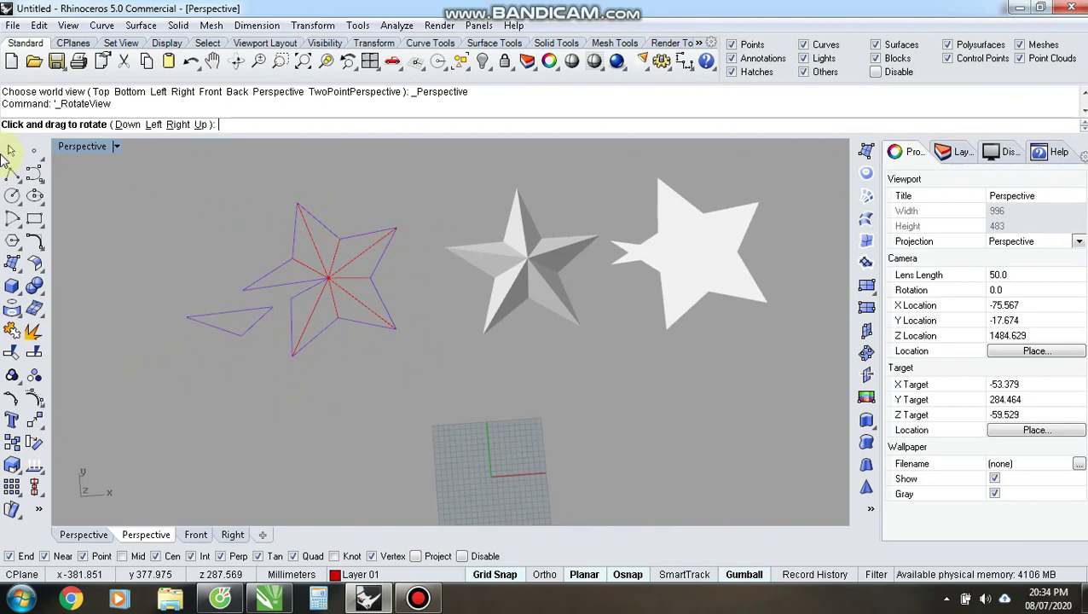
pyautogui.click(11, 152)
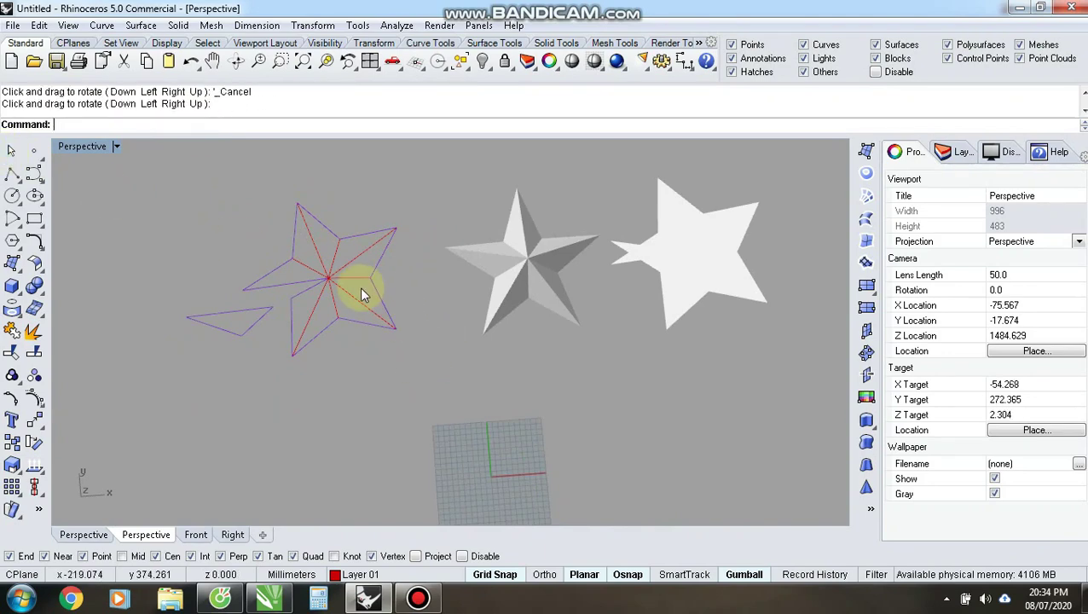
# Duplicate all face borders of the unrolled white surface with DupFaceBorder and move the duplicated curves clear of it
pyautogui.scroll(-3, 80, 235)
pyautogui.click(510, 260)
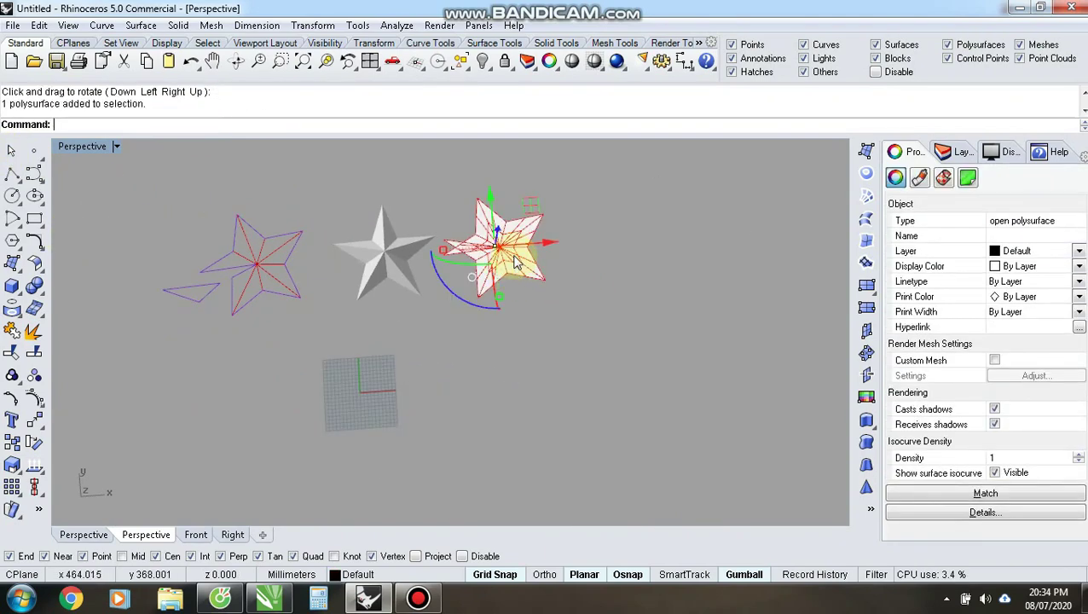
pyautogui.write('DUU')
pyautogui.press('Return')
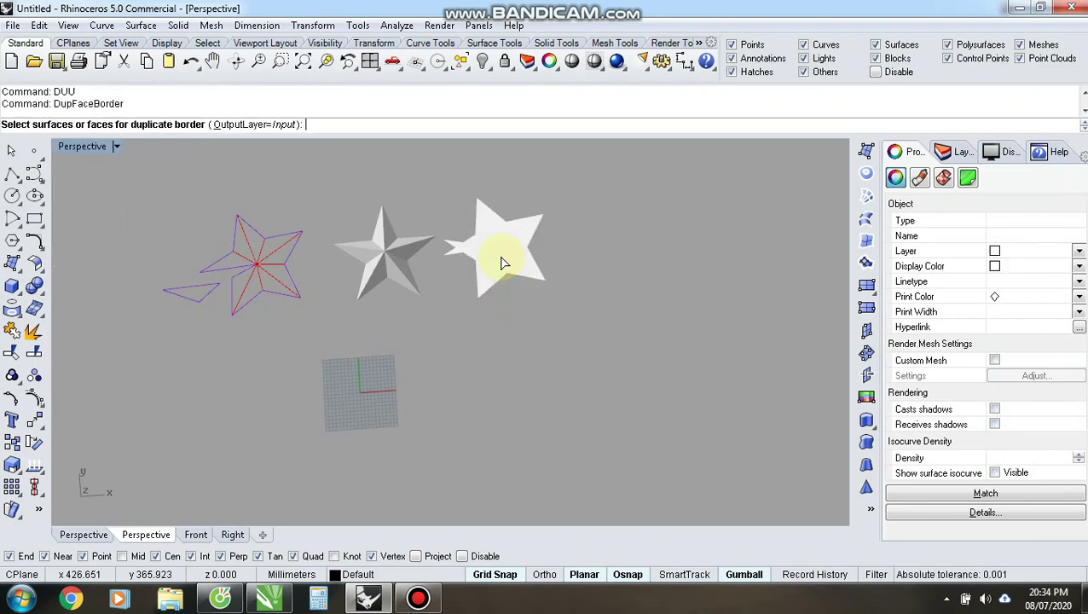
pyautogui.moveTo(424, 184); pyautogui.dragTo(558, 337)
pyautogui.press('Return')
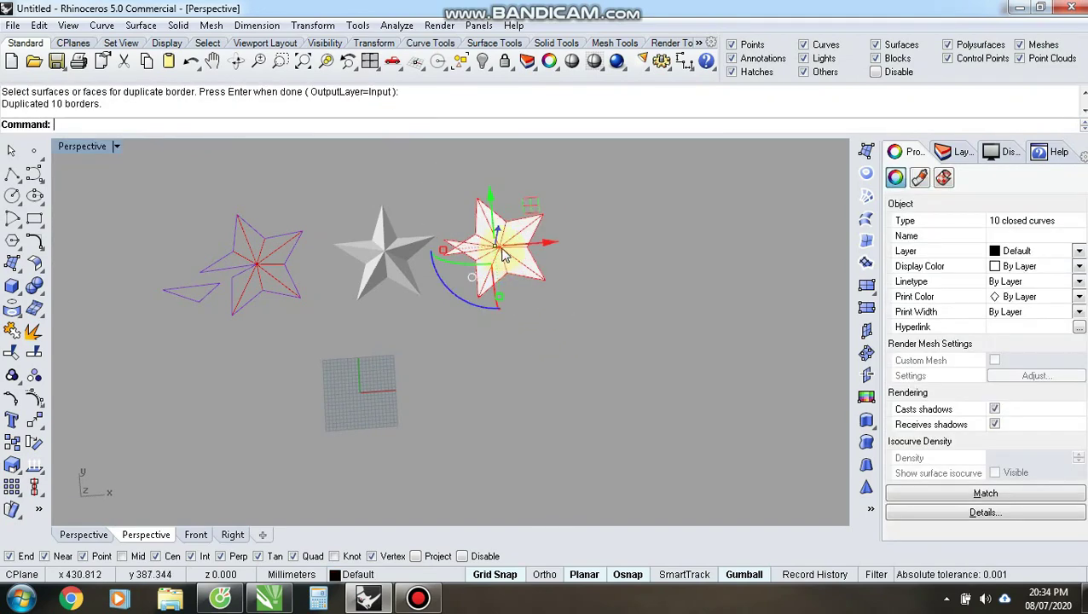
pyautogui.moveTo(529, 206); pyautogui.dragTo(696, 251)
pyautogui.click(700, 377)
# Move the two triangles of the lower-left arm away from the duplicated borders and delete the other eight curves
pyautogui.scroll(4, 720, 296)
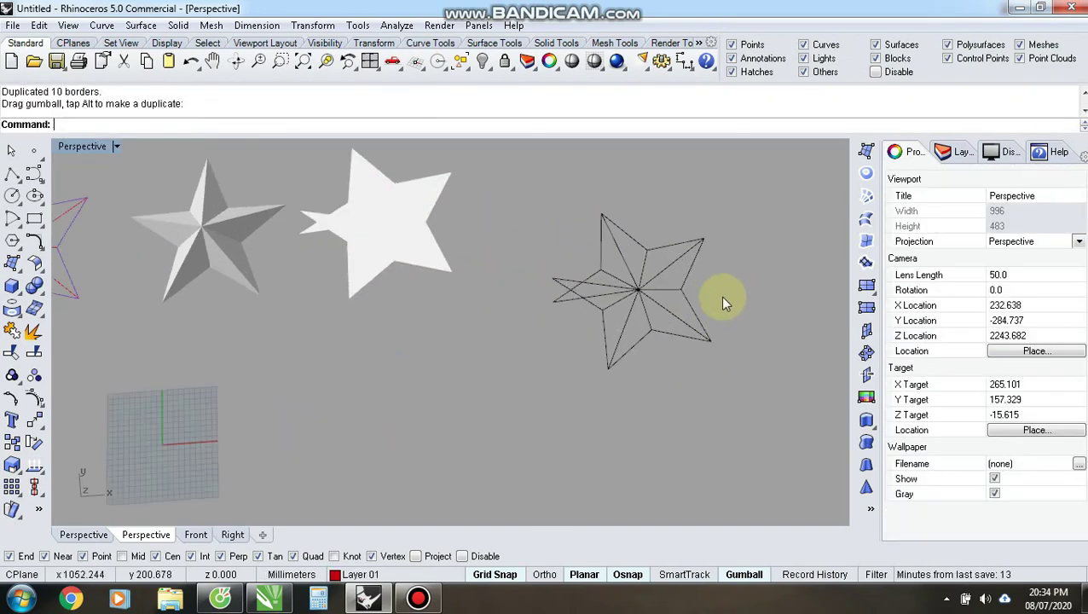
pyautogui.click(592, 357)
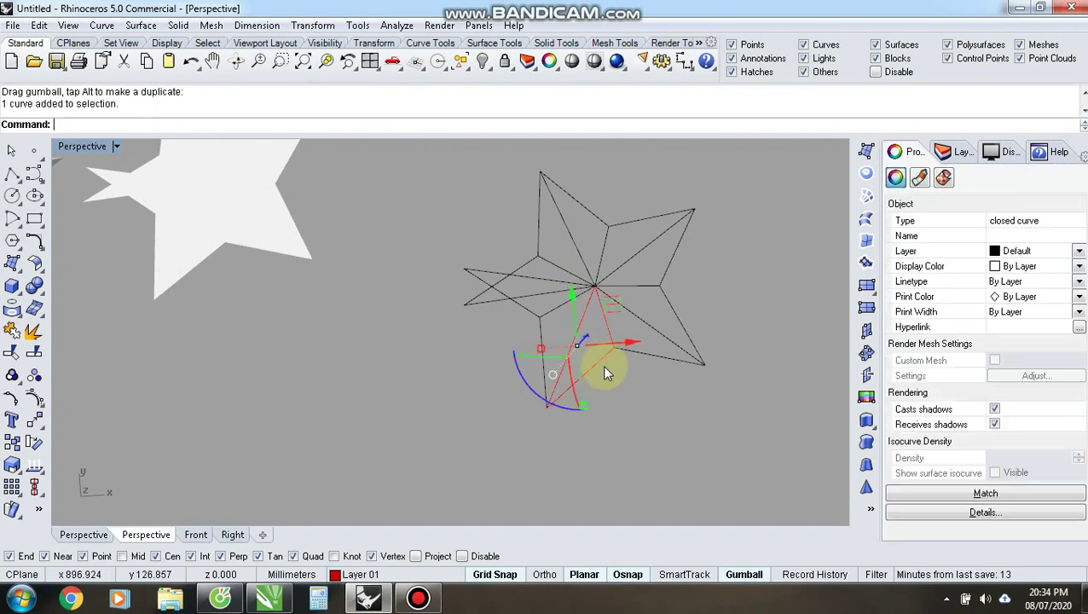
pyautogui.keyDown('shift'); pyautogui.click(547, 350); pyautogui.keyUp('shift')
pyautogui.moveTo(614, 309); pyautogui.dragTo(322, 395)
pyautogui.click(505, 397)
pyautogui.scroll(-2, 594, 354)
pyautogui.moveTo(445, 177); pyautogui.dragTo(748, 462)
pyautogui.press('Delete')
# Trace a closed four-sided polyline on Layer 01 around the outer edges of the two adjoining triangles
pyautogui.moveTo(529, 333); pyautogui.dragTo(385, 399, button='right')
pyautogui.scroll(5, 384, 396)
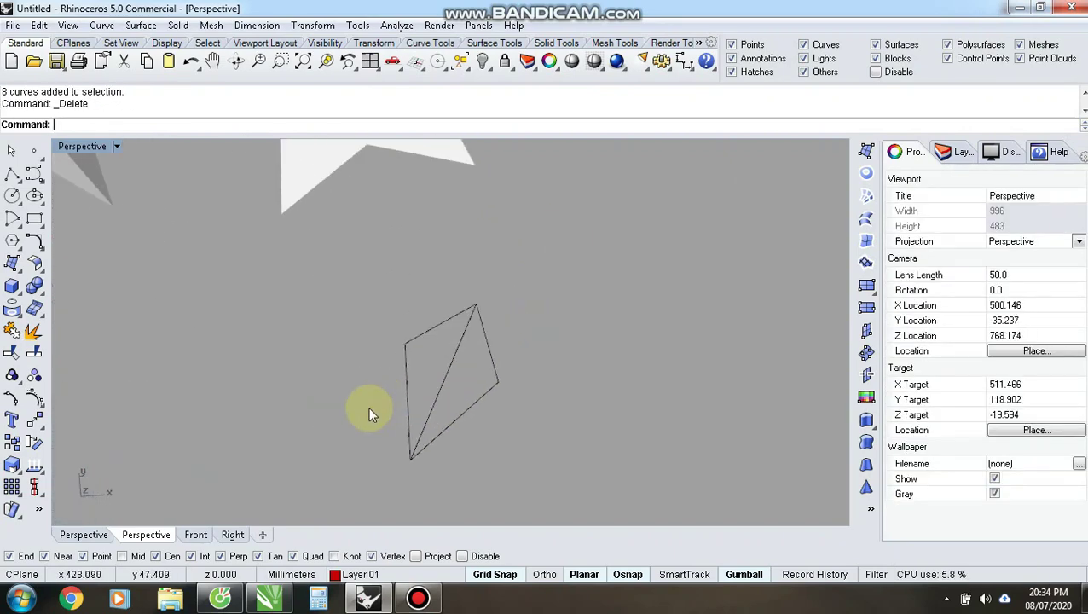
pyautogui.click(12, 173)
pyautogui.click(410, 459)
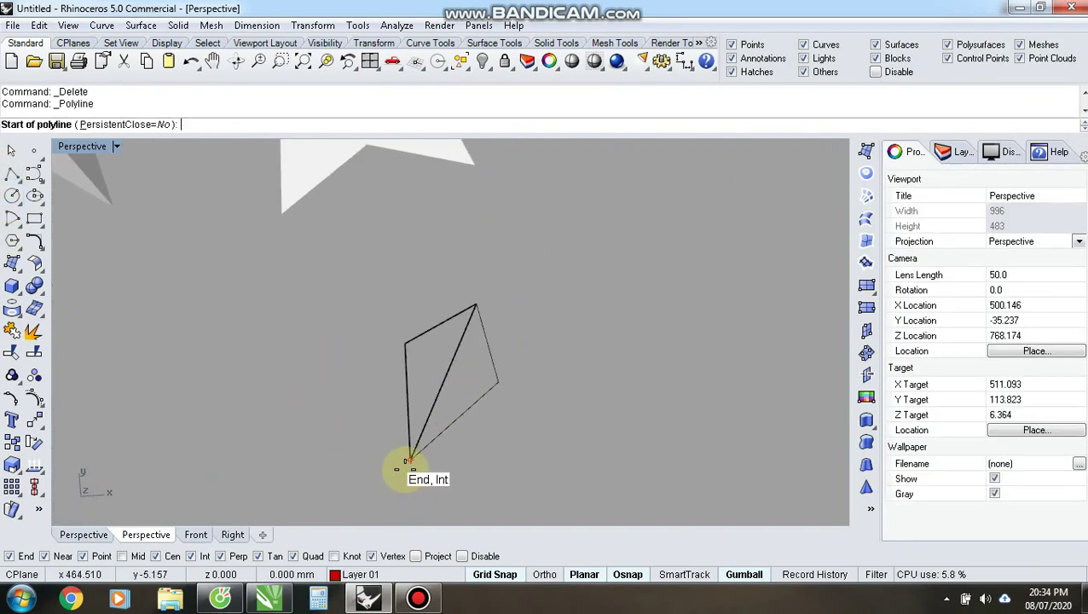
pyautogui.click(405, 344)
pyautogui.click(476, 304)
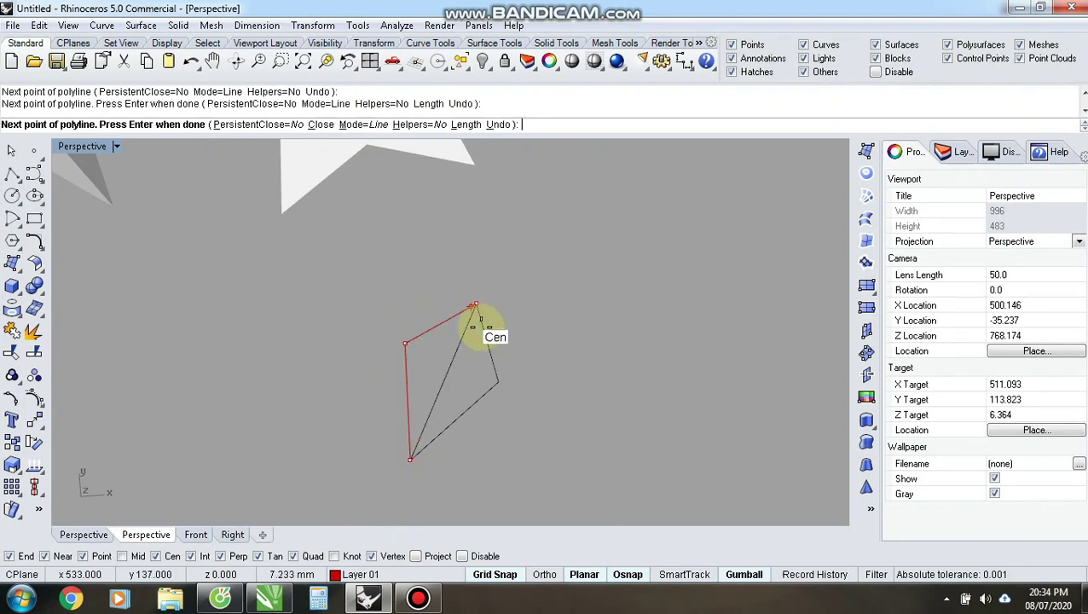
pyautogui.click(499, 384)
pyautogui.click(410, 459)
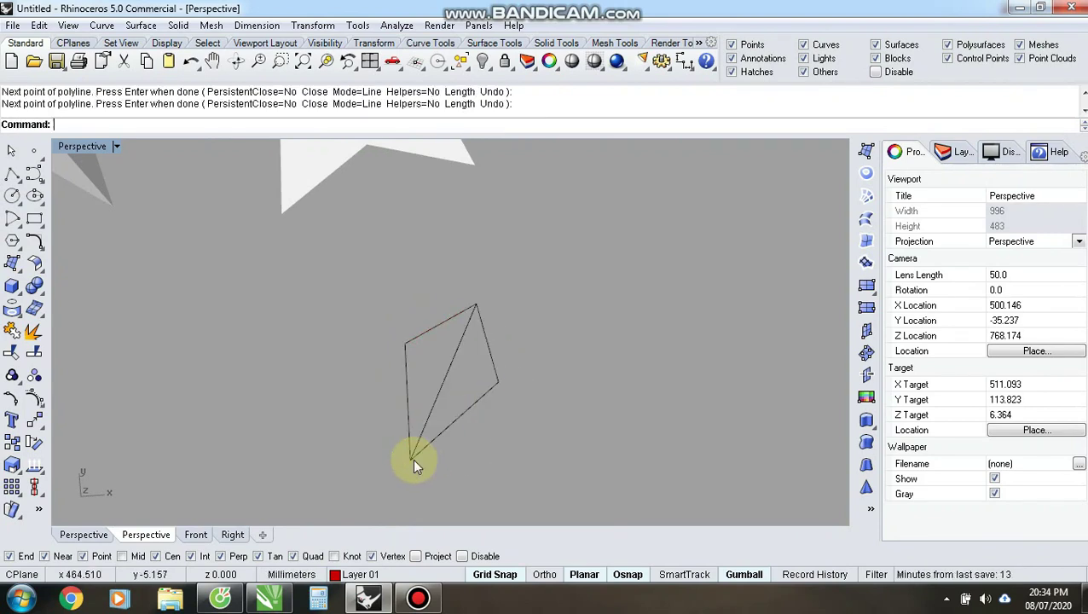
pyautogui.press('Return')
pyautogui.click(11, 150)
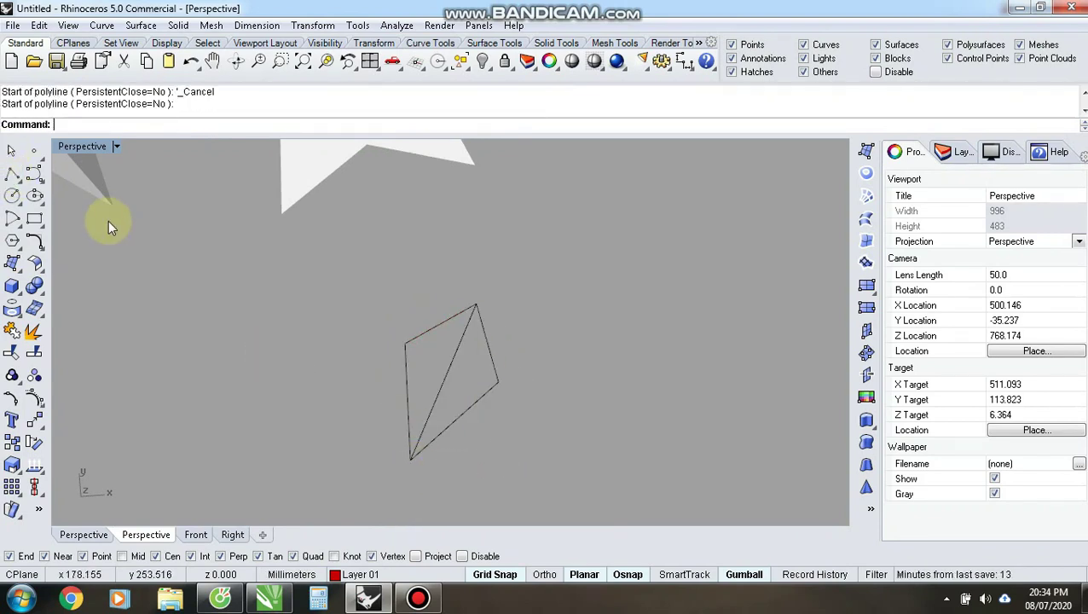
# Move the traced four-sided outline aside and delete the two original triangles
pyautogui.click(499, 399)
pyautogui.click(550, 441)
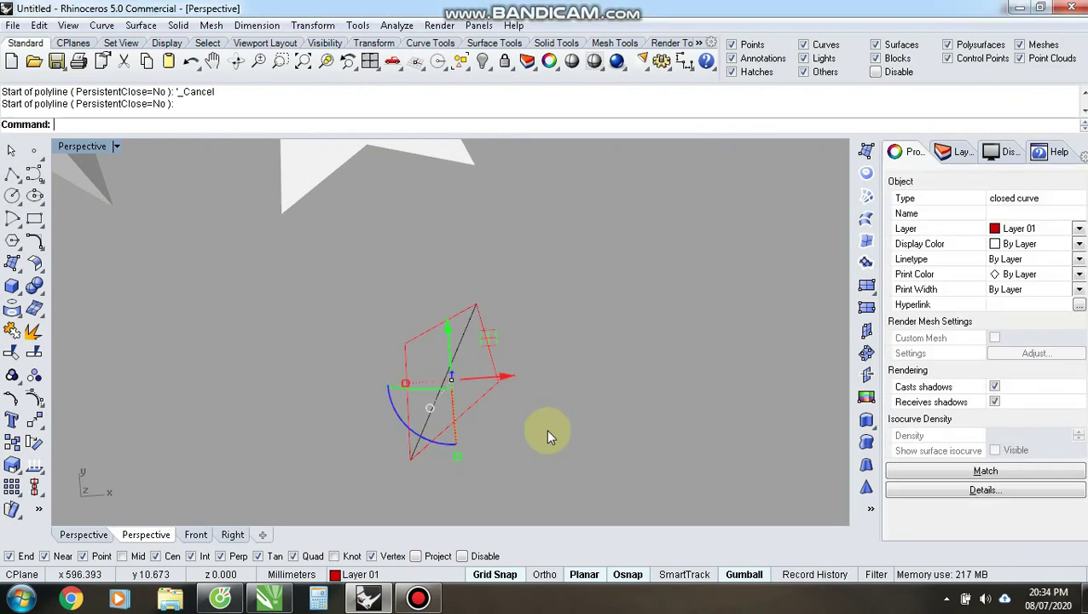
pyautogui.keyDown('alt'); pyautogui.moveTo(505, 382); pyautogui.dragTo(310, 364); pyautogui.keyUp('alt')
pyautogui.moveTo(355, 272); pyautogui.dragTo(564, 515)
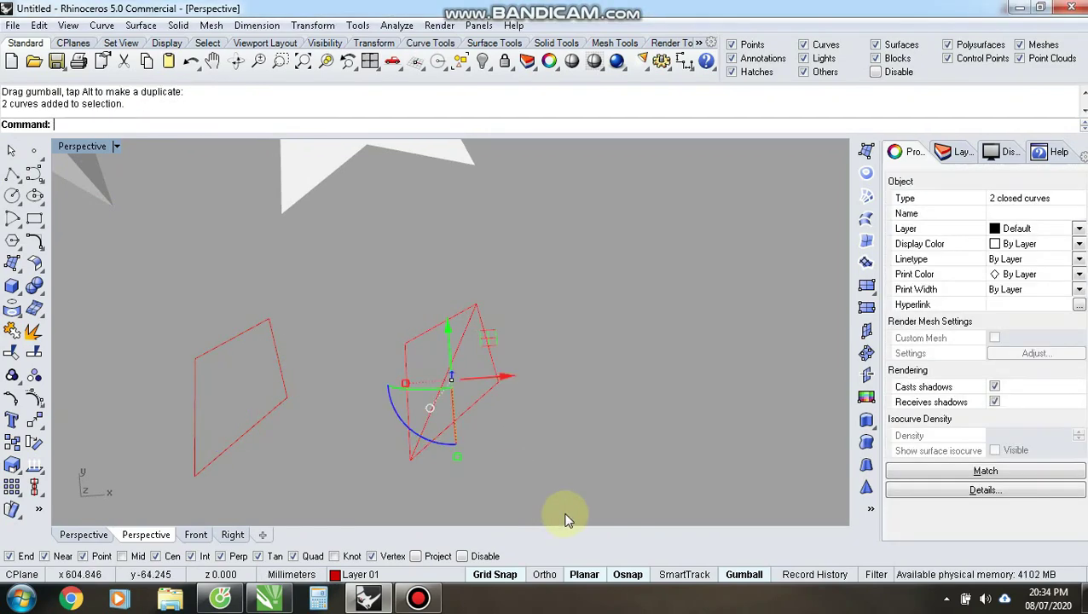
pyautogui.press('Delete')
pyautogui.scroll(-4, 667, 301)
pyautogui.scroll(8, 360, 384)
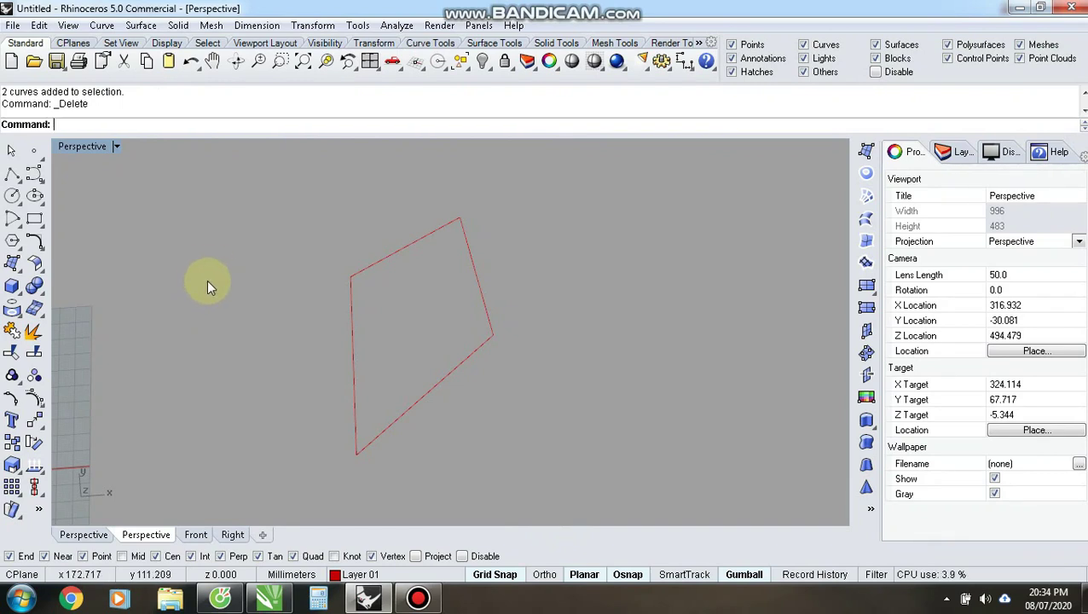
pyautogui.scroll(-5, 289, 376)
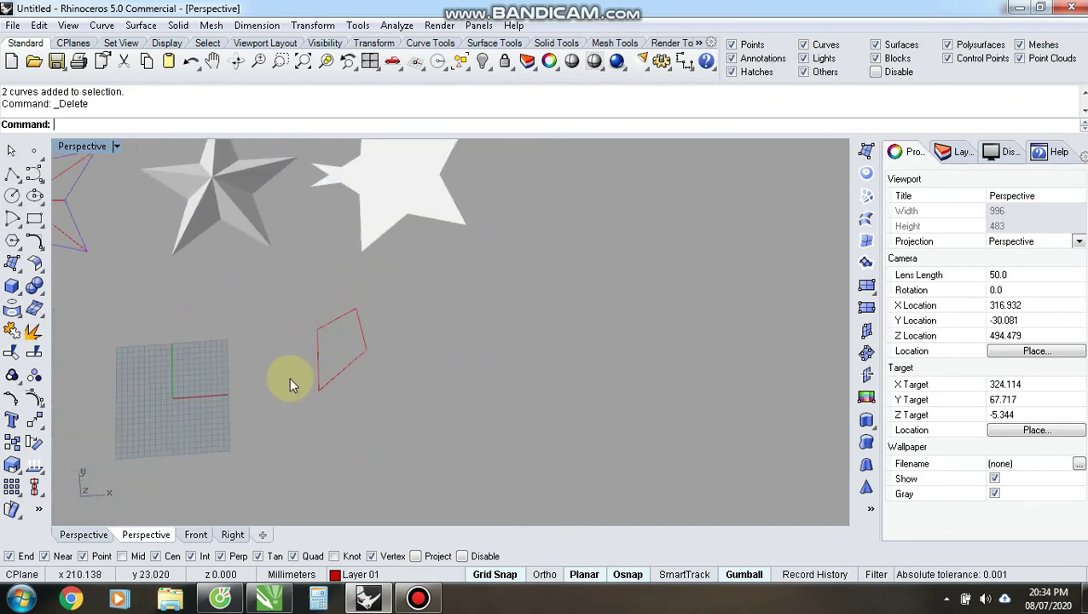
# Make Layer 04 current and trace a three-point polyline over the two upper edges of the four-sided outline
pyautogui.scroll(5, 284, 376)
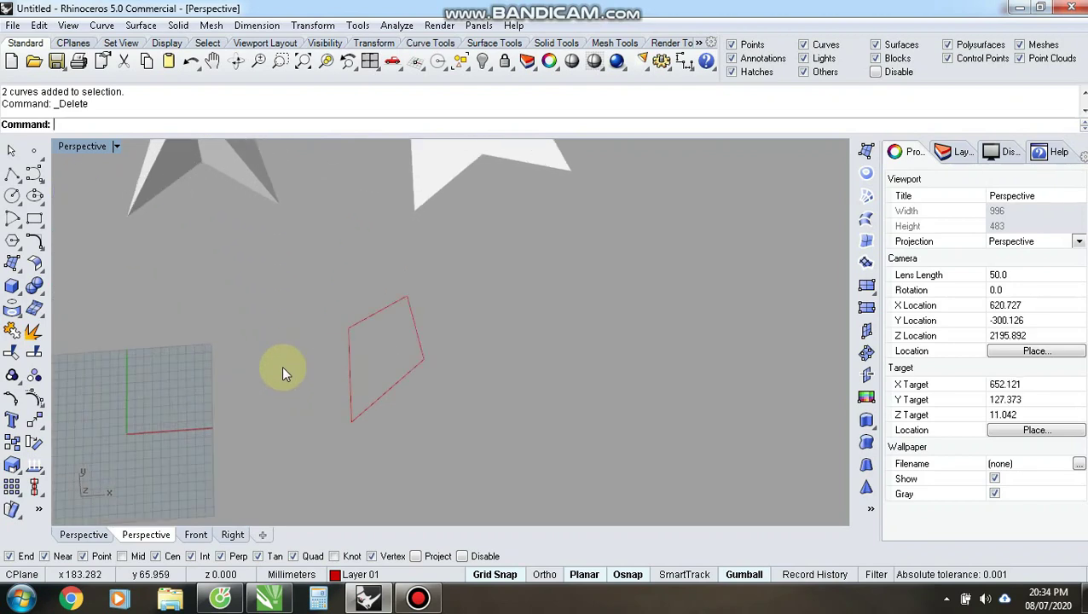
pyautogui.click(360, 574)
pyautogui.click(372, 545)
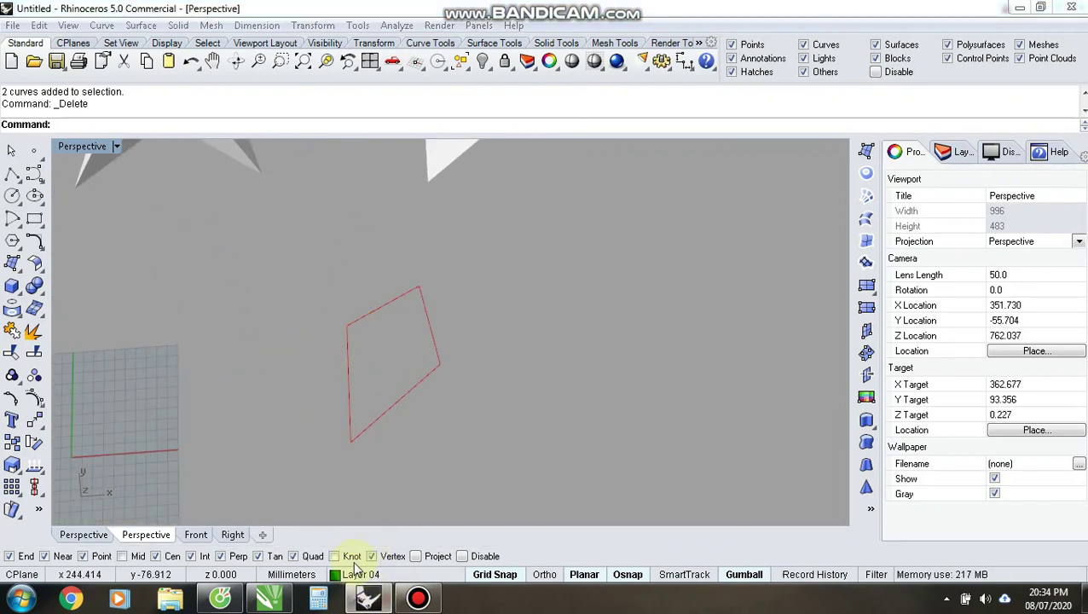
pyautogui.click(14, 173)
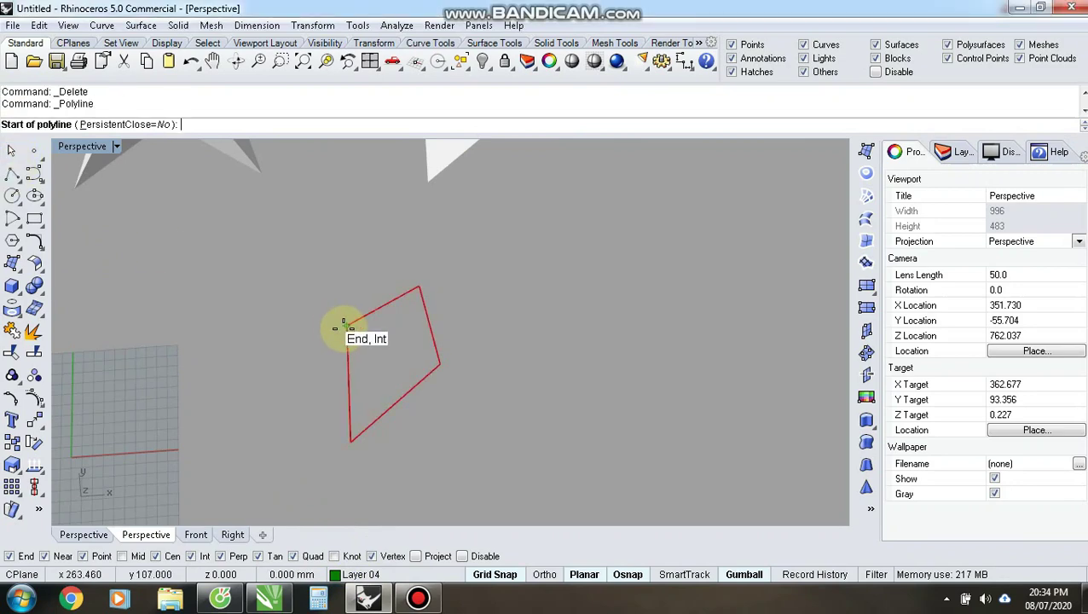
pyautogui.click(347, 325)
pyautogui.click(419, 288)
pyautogui.click(442, 362)
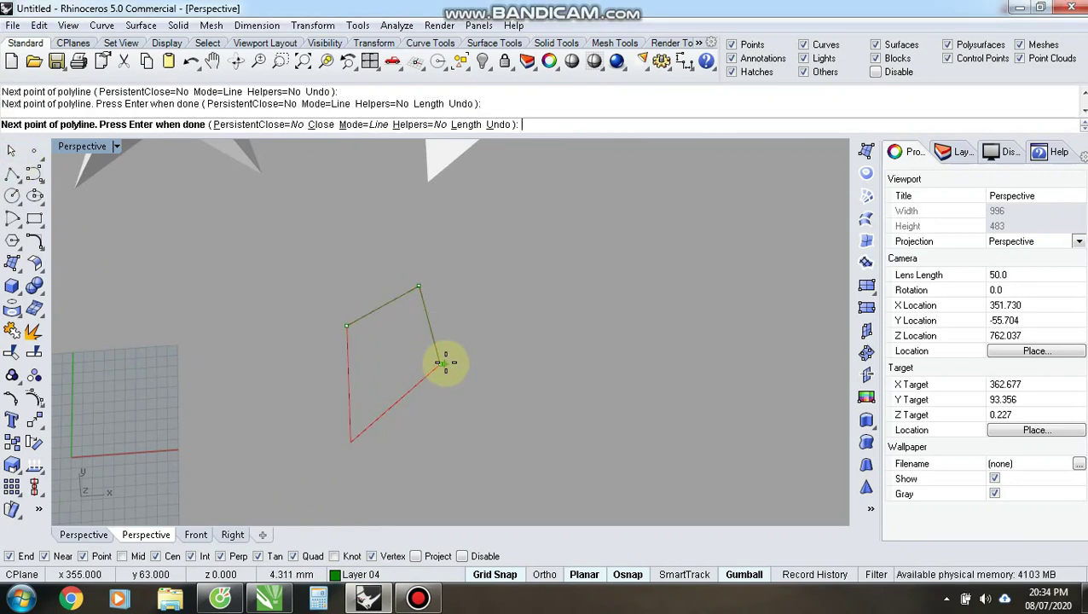
pyautogui.press('Return')
# Draw a fold line on Layer 04 across the four-sided outline, from its lowest corner to its topmost corner
pyautogui.press('Return')
pyautogui.click(351, 441)
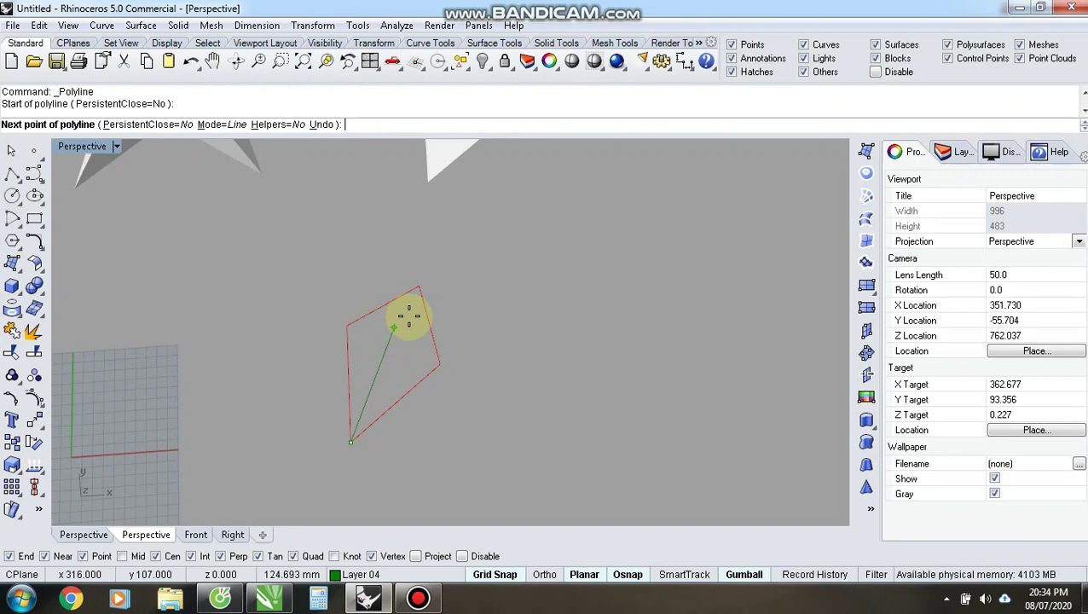
pyautogui.click(419, 288)
pyautogui.press('Return')
pyautogui.scroll(6, 428, 374)
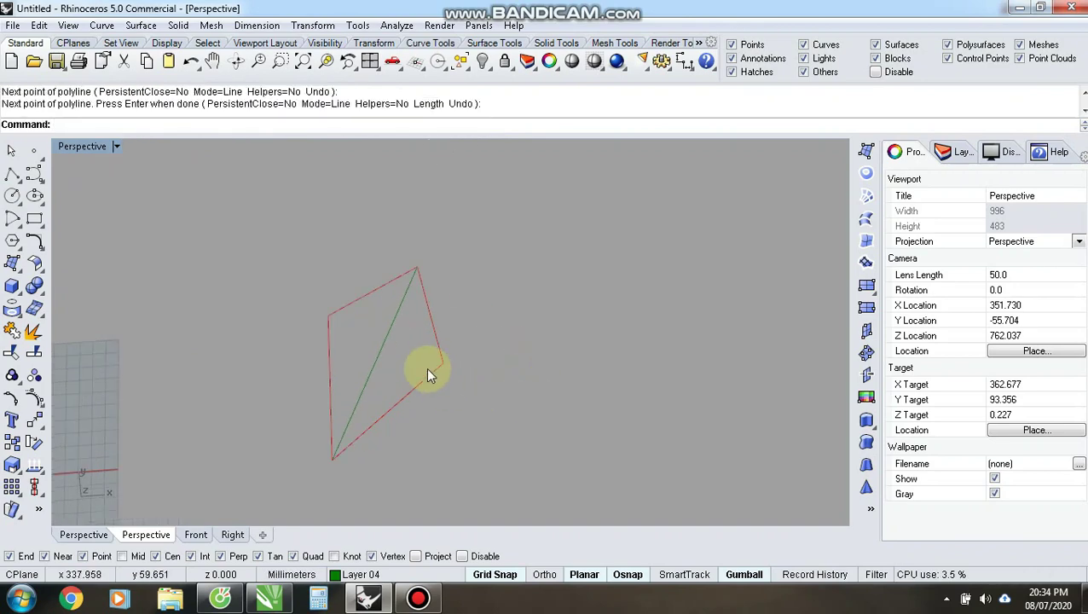
# In the perspective view, raise the fold line and the two-edge polyline about 1 mm above the red outline
pyautogui.hotkey('ctrl', 'F4')
pyautogui.scroll(6, 368, 312)
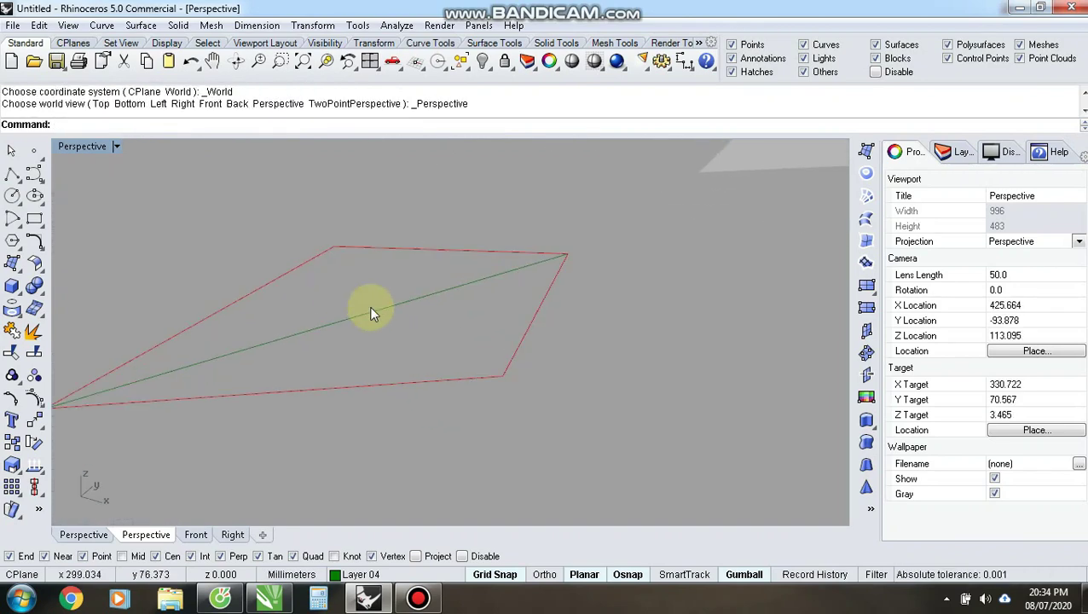
pyautogui.click(368, 309)
pyautogui.click(512, 347)
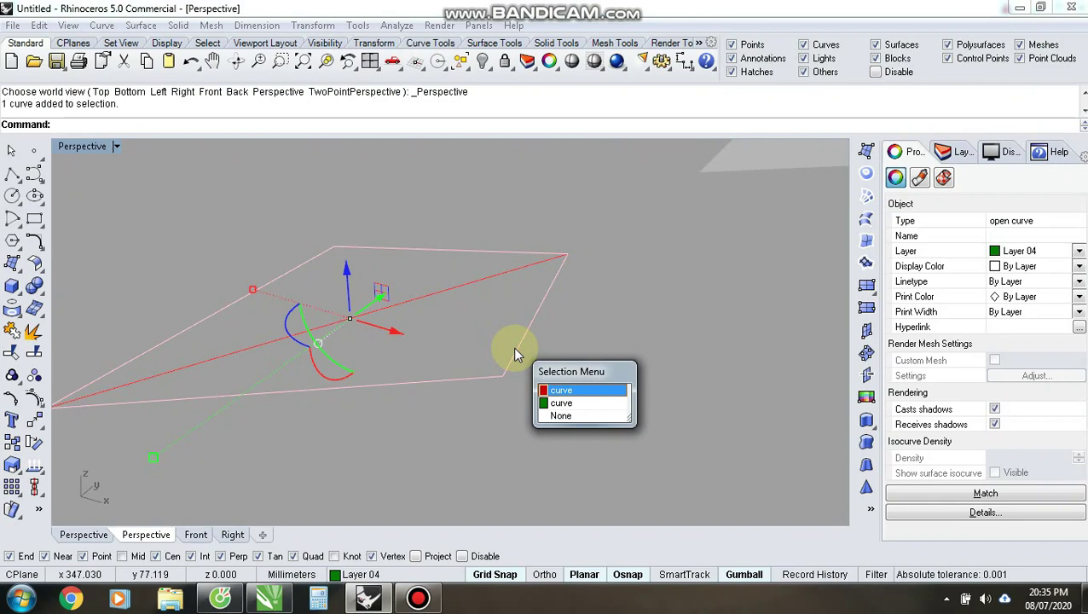
pyautogui.click(560, 406)
pyautogui.moveTo(375, 279)
pyautogui.mouseDown()
pyautogui.moveTo(367, 276)
pyautogui.moveTo(393, 290)
pyautogui.mouseUp()
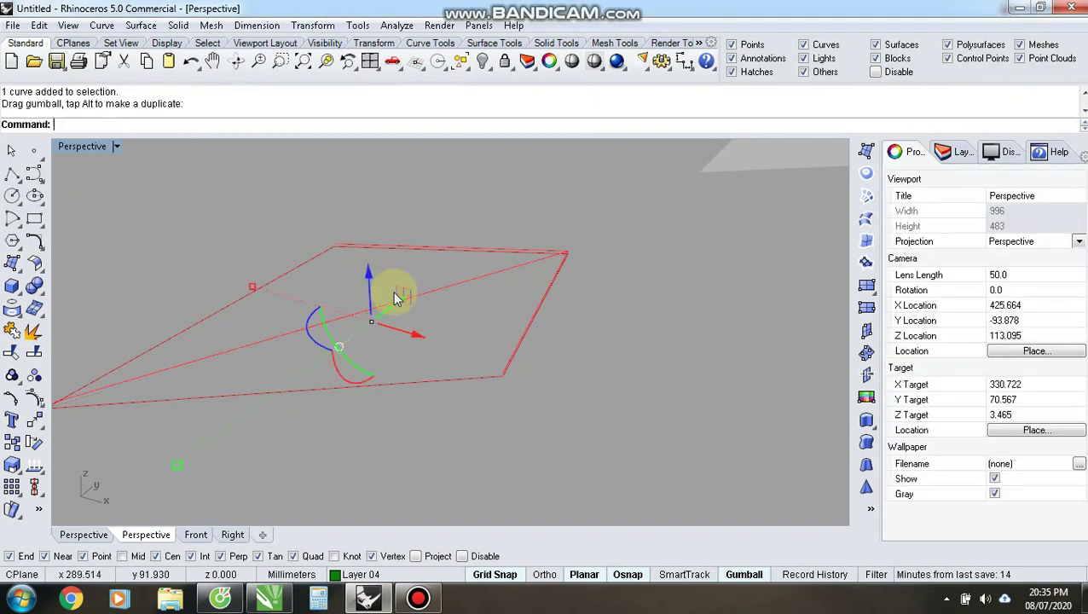
pyautogui.click(606, 367)
# In the top view, move all three curves of the arm pattern together a short distance up and left
pyautogui.hotkey('ctrl', 'F1')
pyautogui.scroll(-6, 599, 336)
pyautogui.scroll(2, 496, 311)
pyautogui.scroll(-2, 493, 324)
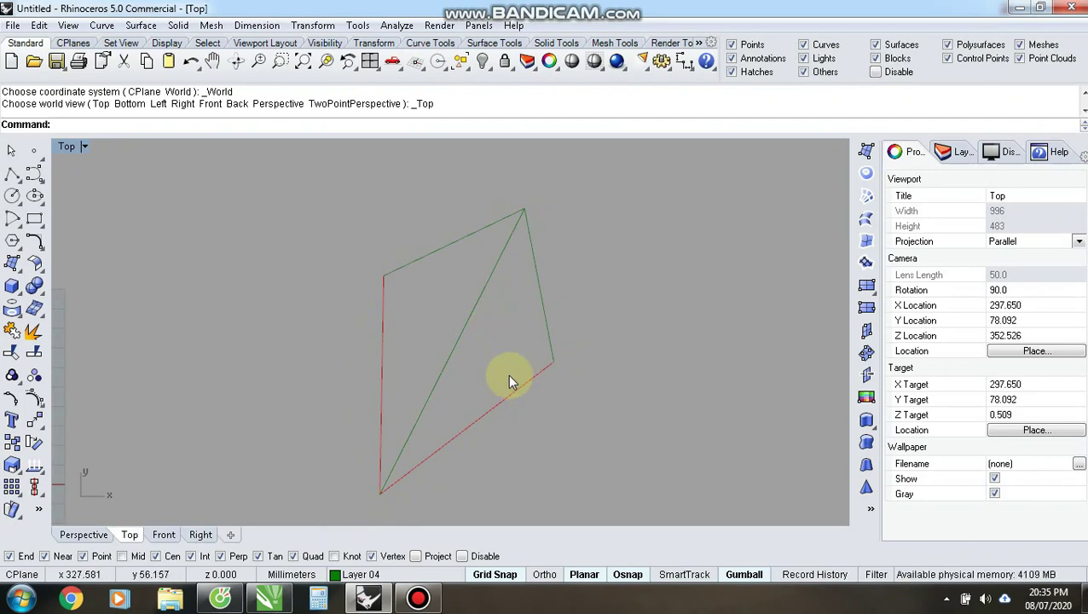
pyautogui.scroll(-3, 375, 314)
pyautogui.scroll(1, 452, 291)
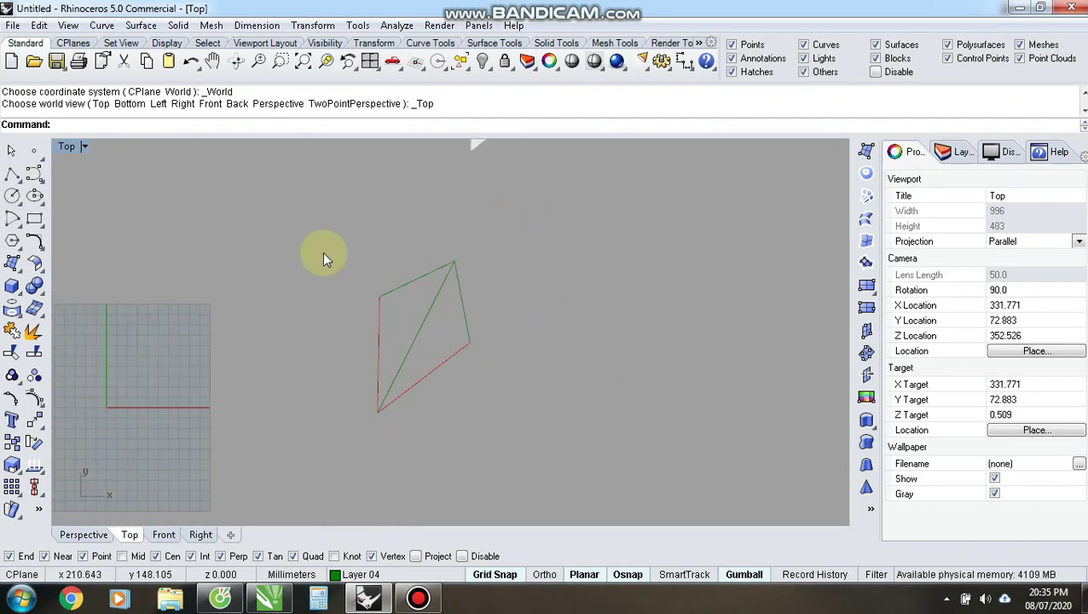
pyautogui.moveTo(297, 220); pyautogui.dragTo(655, 563)
pyautogui.moveTo(456, 305); pyautogui.dragTo(451, 287)
pyautogui.click(487, 406)
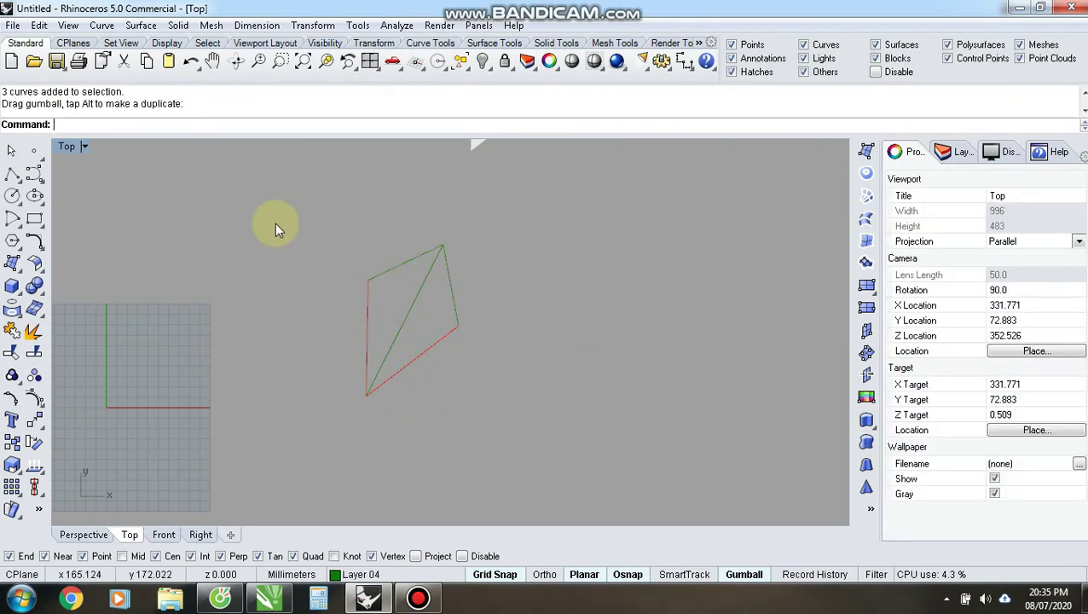
# Mirror a copy of the arm pattern across a slanted line through its rightmost corner
pyautogui.moveTo(274, 223); pyautogui.dragTo(604, 438)
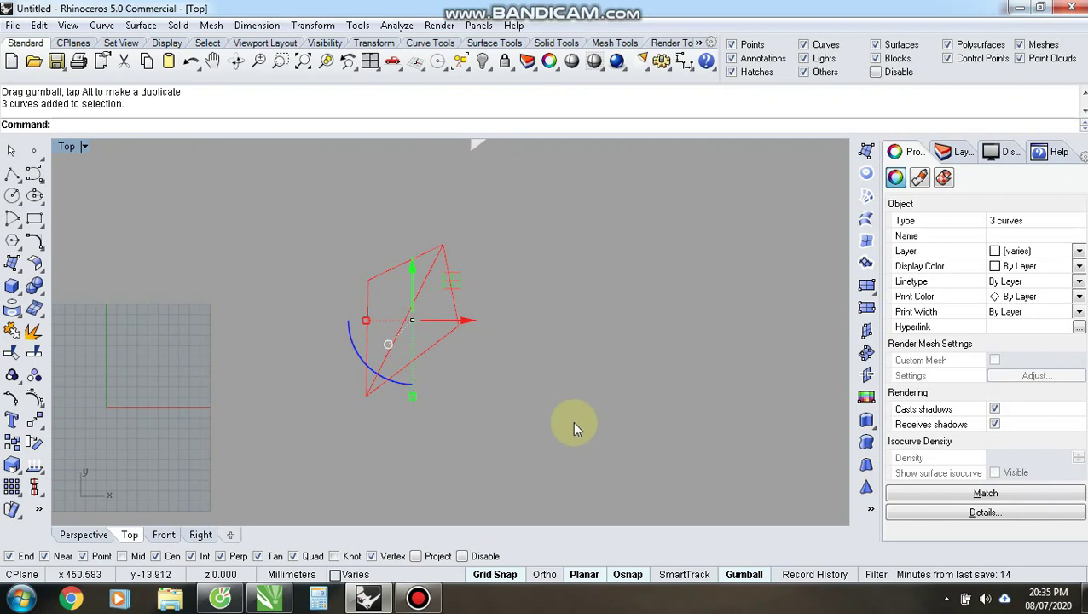
pyautogui.write('Mi')
pyautogui.press('Return')
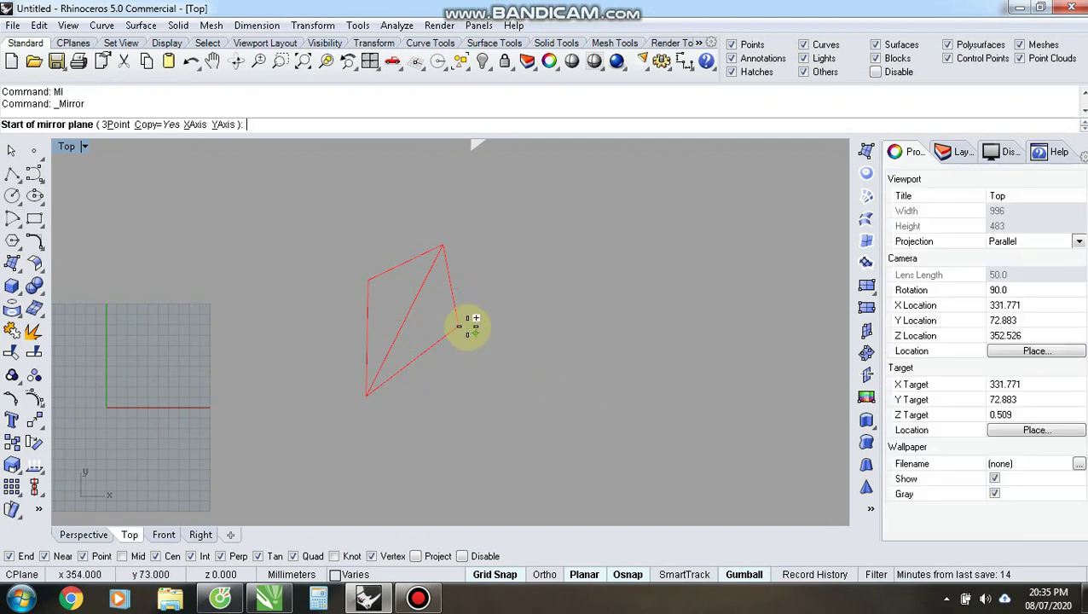
pyautogui.click(459, 322)
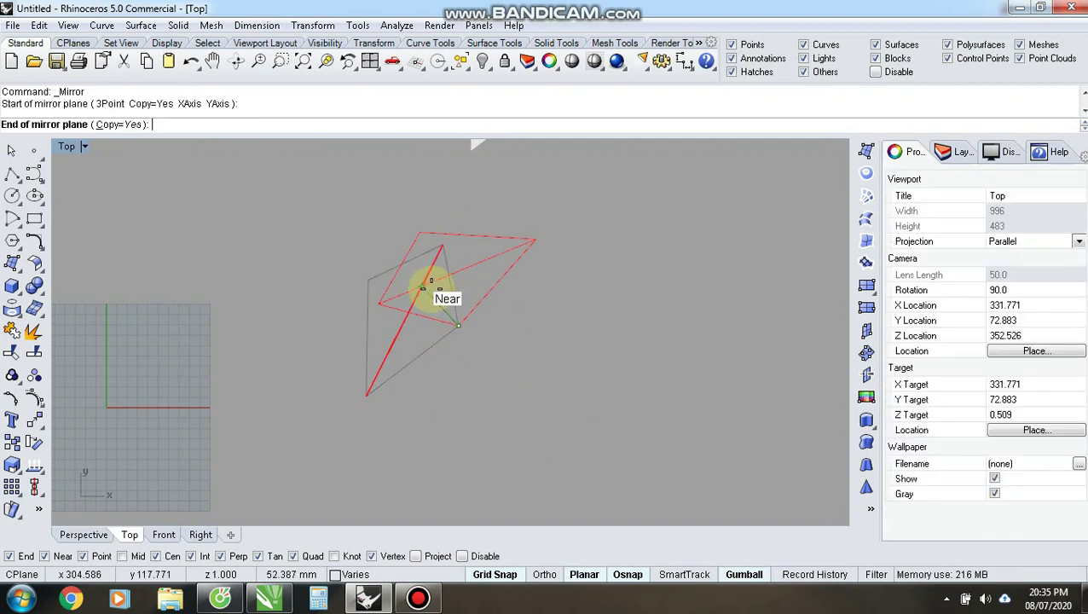
pyautogui.click(488, 252)
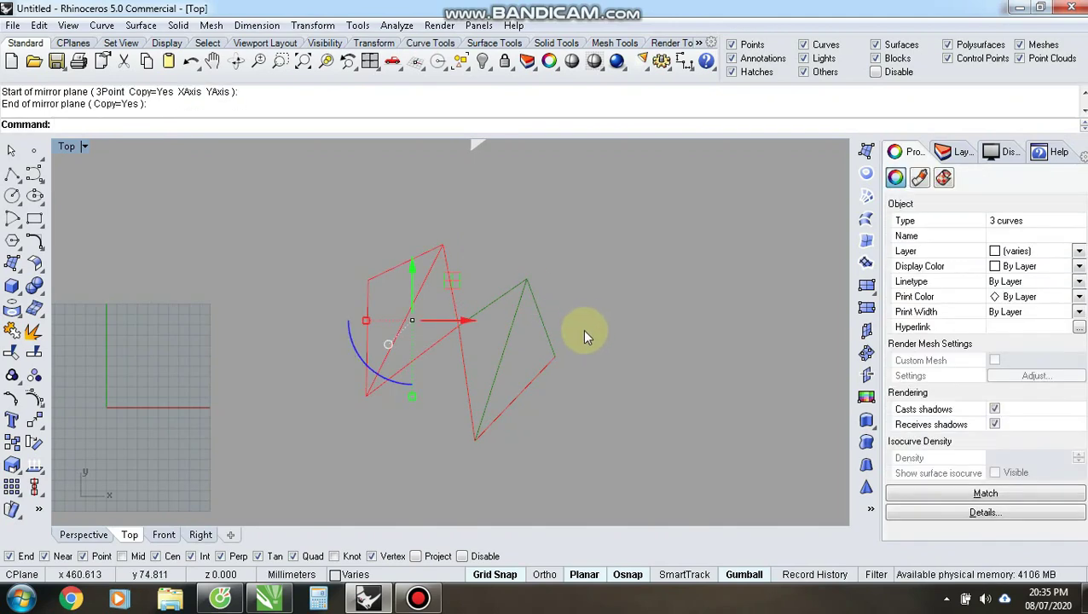
pyautogui.click(626, 316)
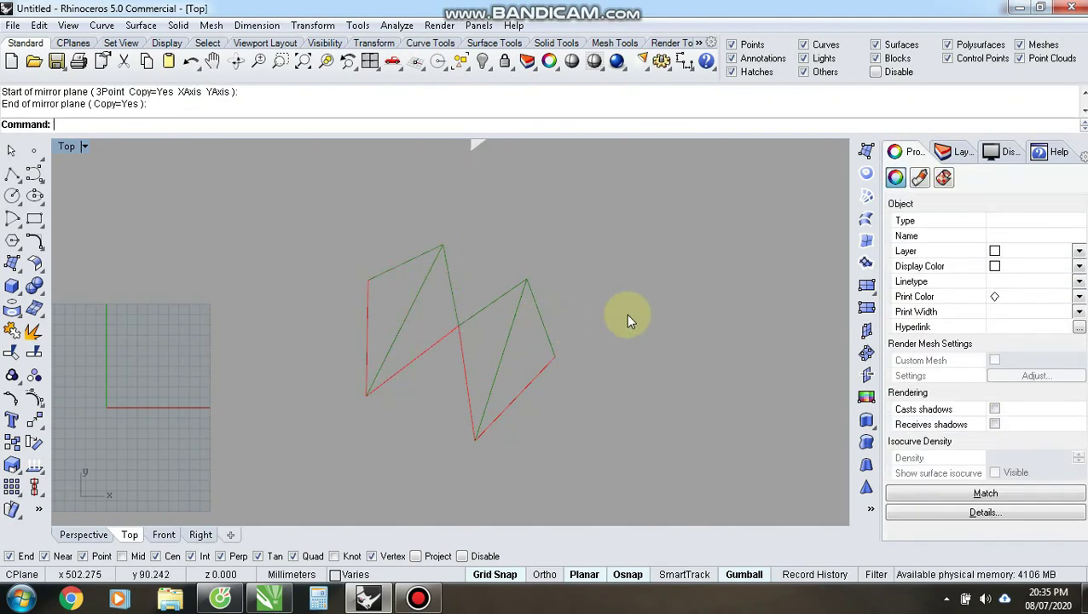
# Mirror both arm patterns as copies across a line through the rightmost corner of the pair
pyautogui.moveTo(287, 230); pyautogui.dragTo(638, 479)
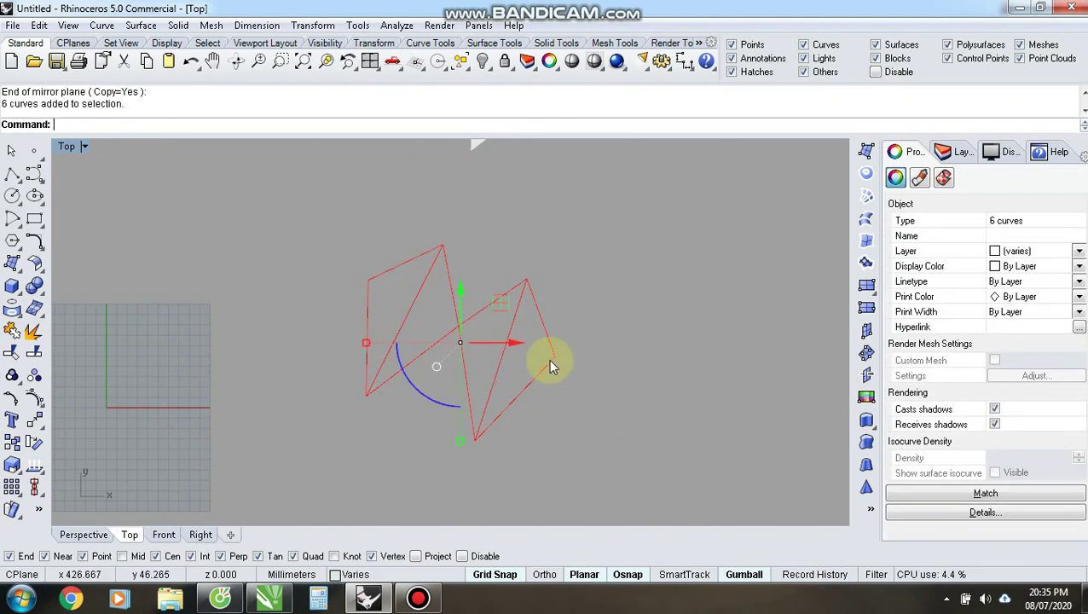
pyautogui.write('i')
pyautogui.press('Return')
pyautogui.click(555, 358)
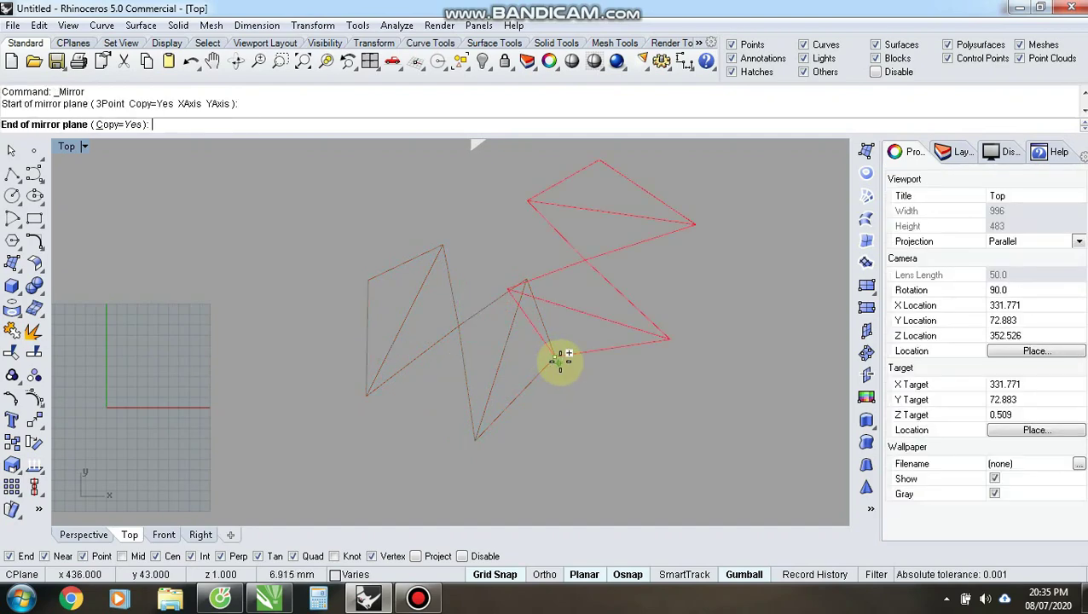
pyautogui.click(536, 463)
pyautogui.click(535, 461)
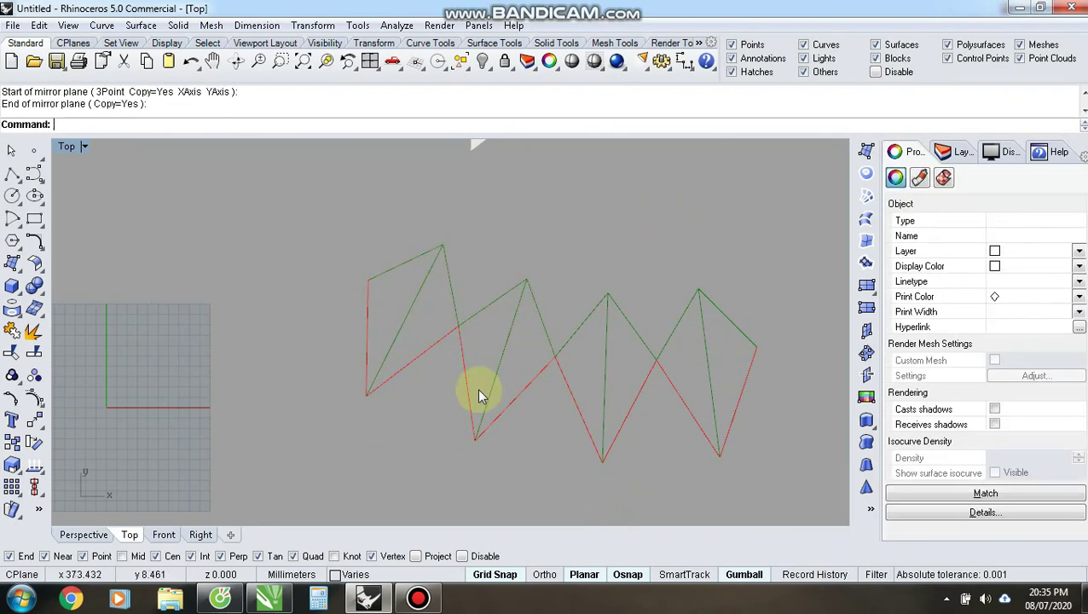
# Mirror a copy of the fourth arm pattern across a line through its rightmost corner, making a fifth arm
pyautogui.scroll(-4, 503, 406)
pyautogui.scroll(4, 524, 311)
pyautogui.moveTo(529, 317); pyautogui.dragTo(658, 525)
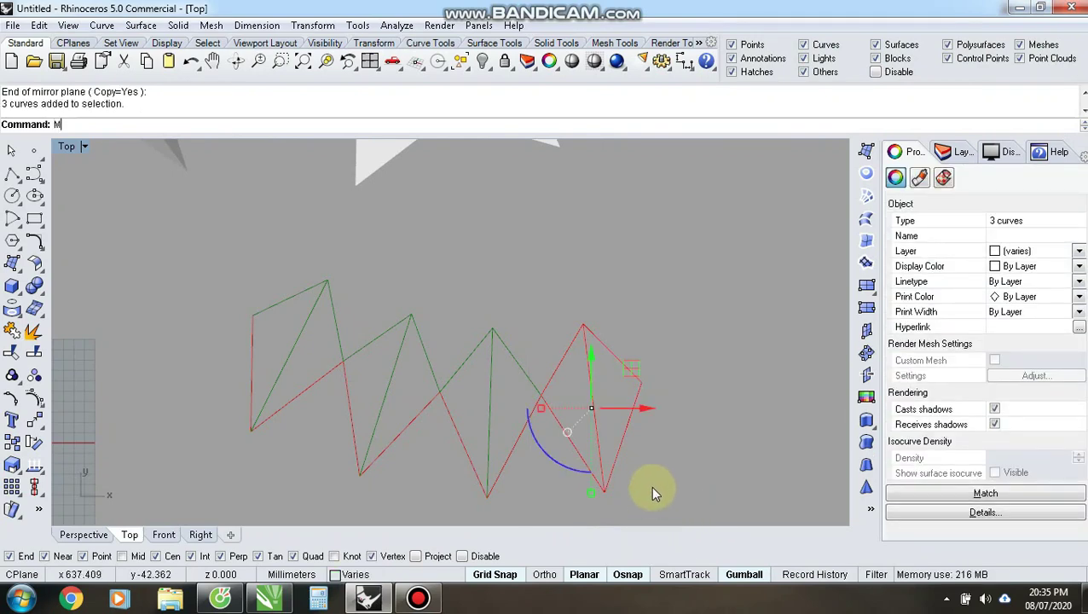
pyautogui.write('i')
pyautogui.press('Return')
pyautogui.click(641, 383)
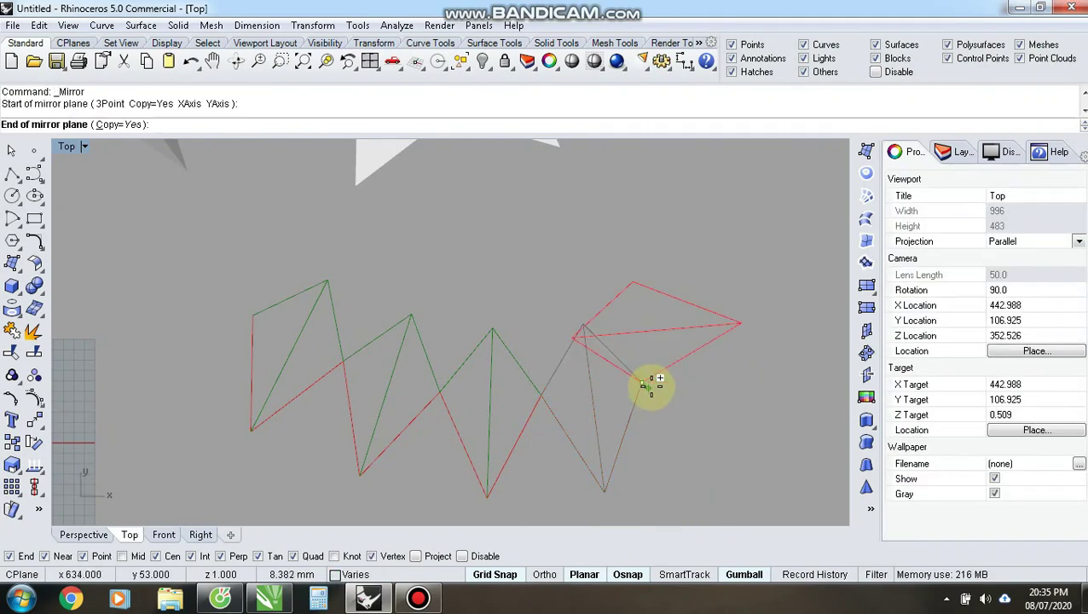
pyautogui.click(676, 443)
pyautogui.press('Escape')
# Group the three curves of each of the five arm patterns separately
pyautogui.moveTo(603, 271); pyautogui.dragTo(768, 472)
pyautogui.hotkey('ctrl', 'g')
pyautogui.moveTo(508, 316); pyautogui.dragTo(653, 520)
pyautogui.hotkey('ctrl', 'g')
pyautogui.moveTo(416, 284); pyautogui.dragTo(554, 524)
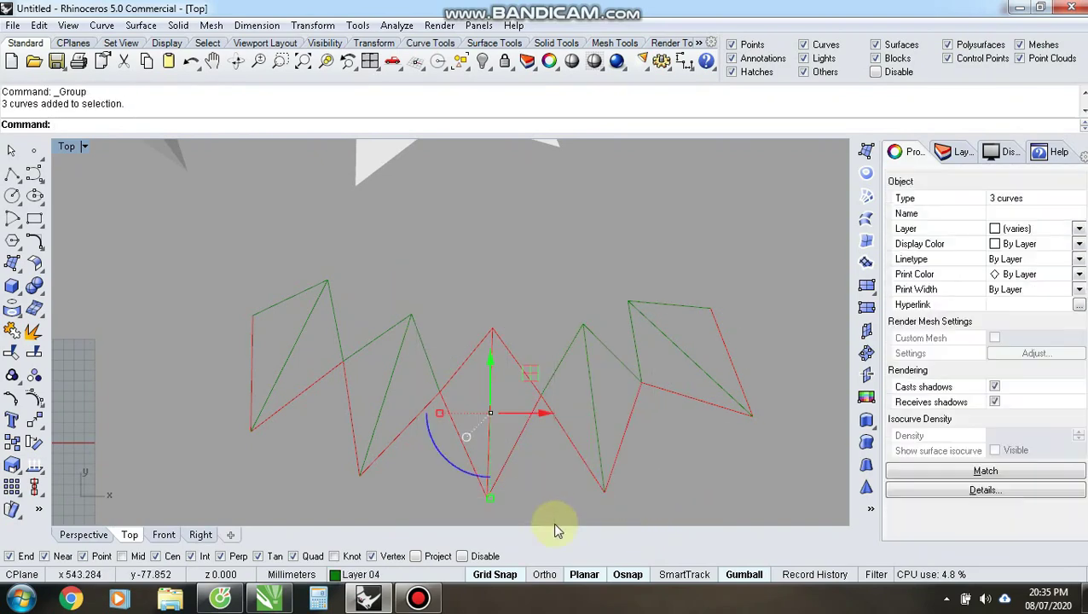
pyautogui.hotkey('ctrl', 'g')
pyautogui.scroll(-4, 621, 422)
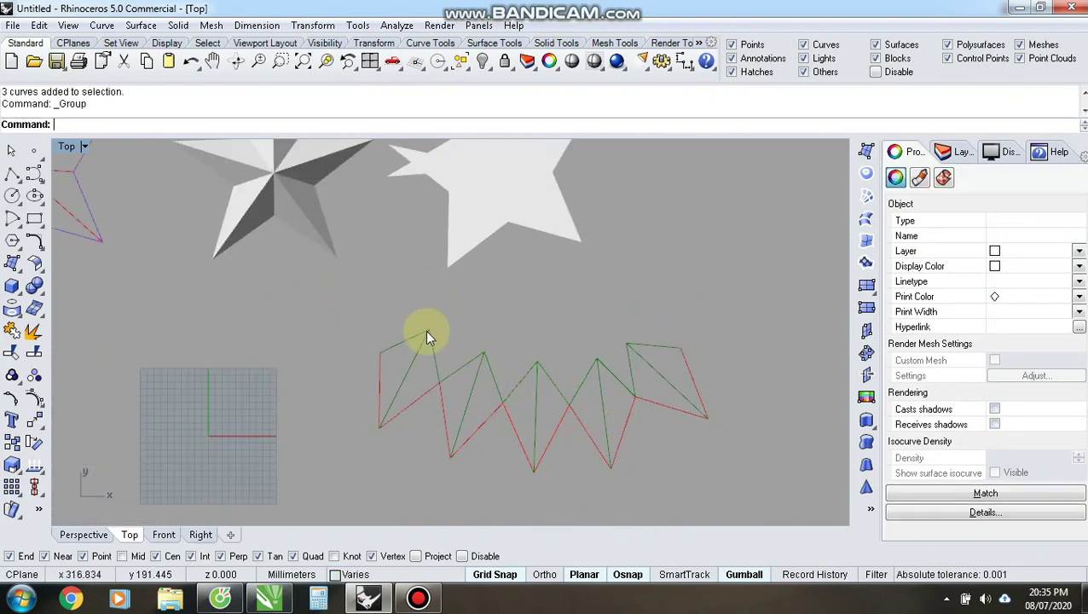
pyautogui.click(428, 337)
pyautogui.hotkey('ctrl', 'g')
pyautogui.moveTo(327, 277); pyautogui.dragTo(438, 440)
pyautogui.hotkey('ctrl', 'g')
# Move the rightmost arm group away from the other four arm patterns
pyautogui.scroll(-3, 505, 368)
pyautogui.scroll(3, 606, 394)
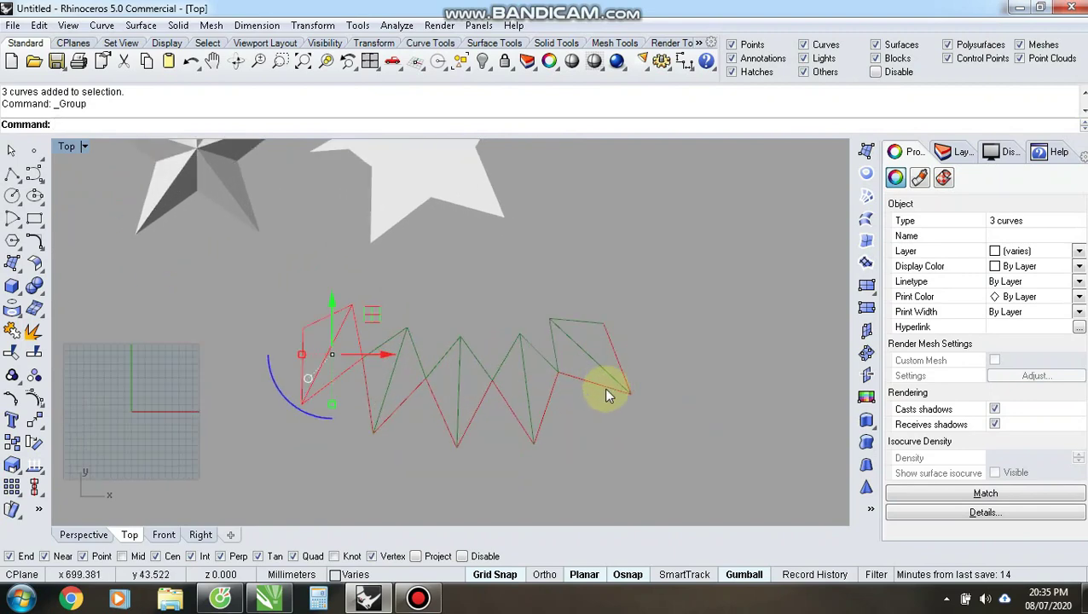
pyautogui.click(630, 390)
pyautogui.moveTo(630, 318); pyautogui.dragTo(675, 307)
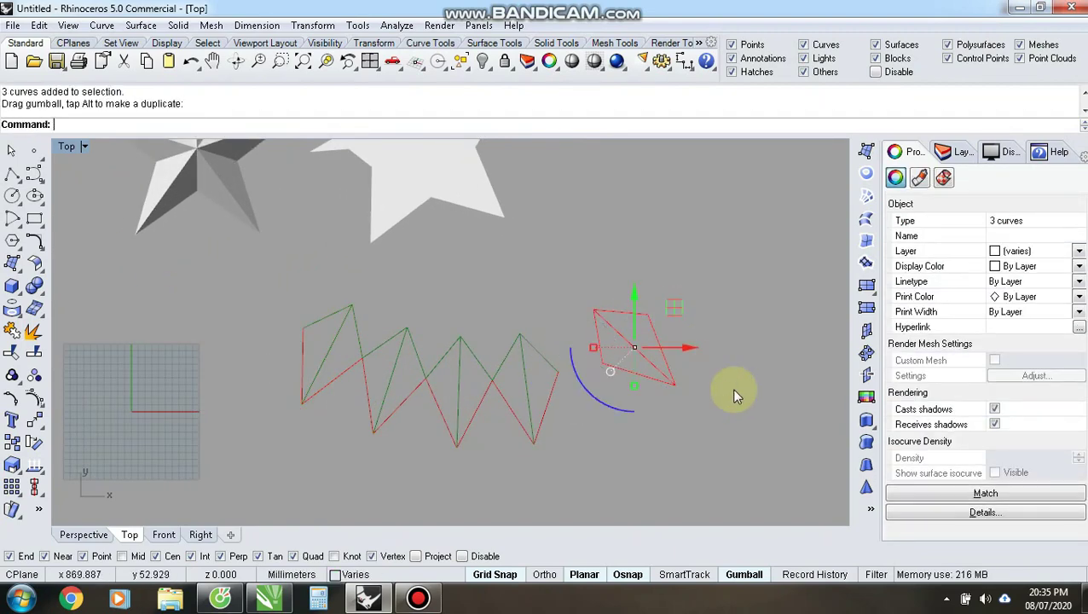
pyautogui.press('Escape')
# Draw a sheet rectangle with a length of 1200 mm and a width of 2400 mm
pyautogui.click(35, 218)
pyautogui.click(541, 235)
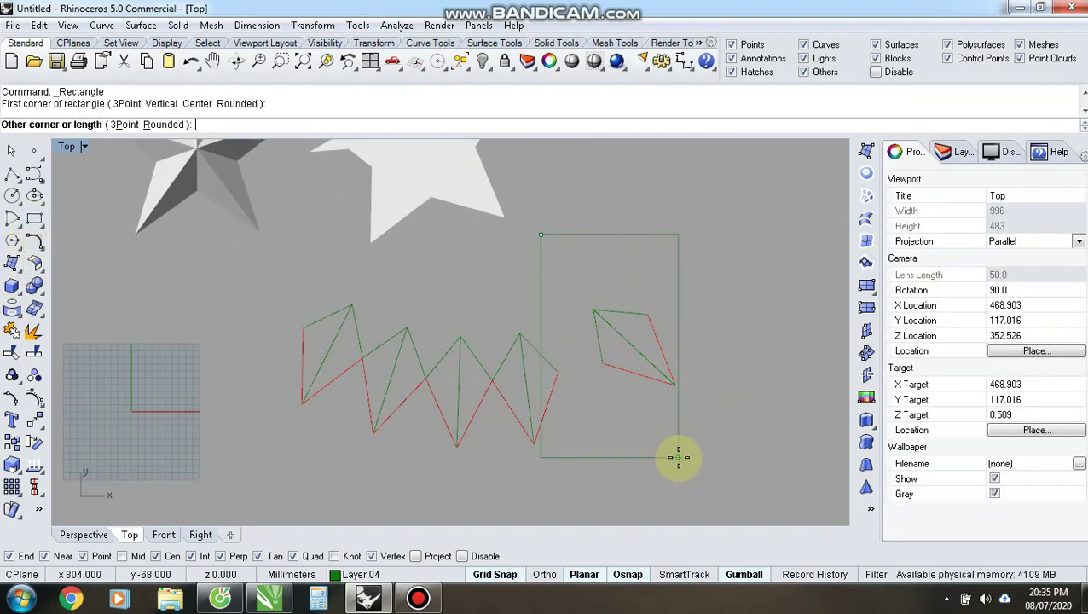
pyautogui.write('120')
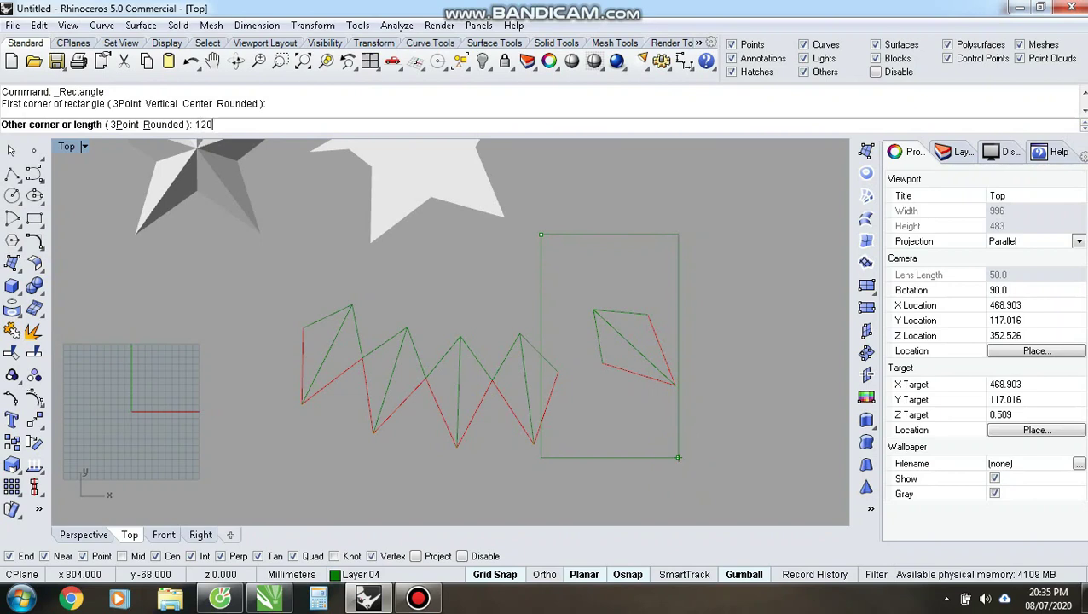
pyautogui.write('0')
pyautogui.press('Return')
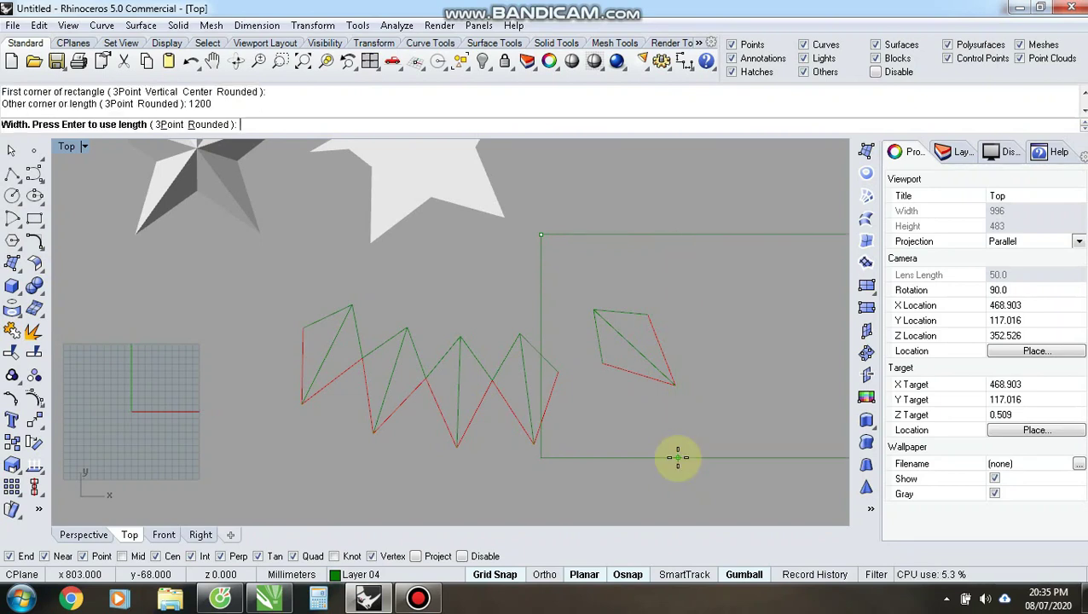
pyautogui.write('1400')
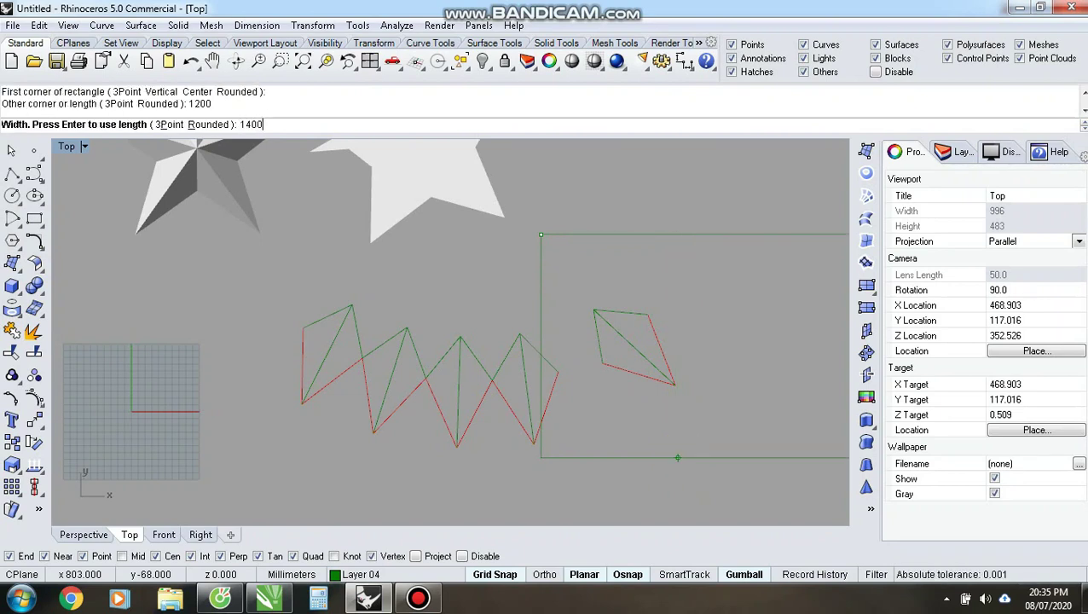
pyautogui.write('2')
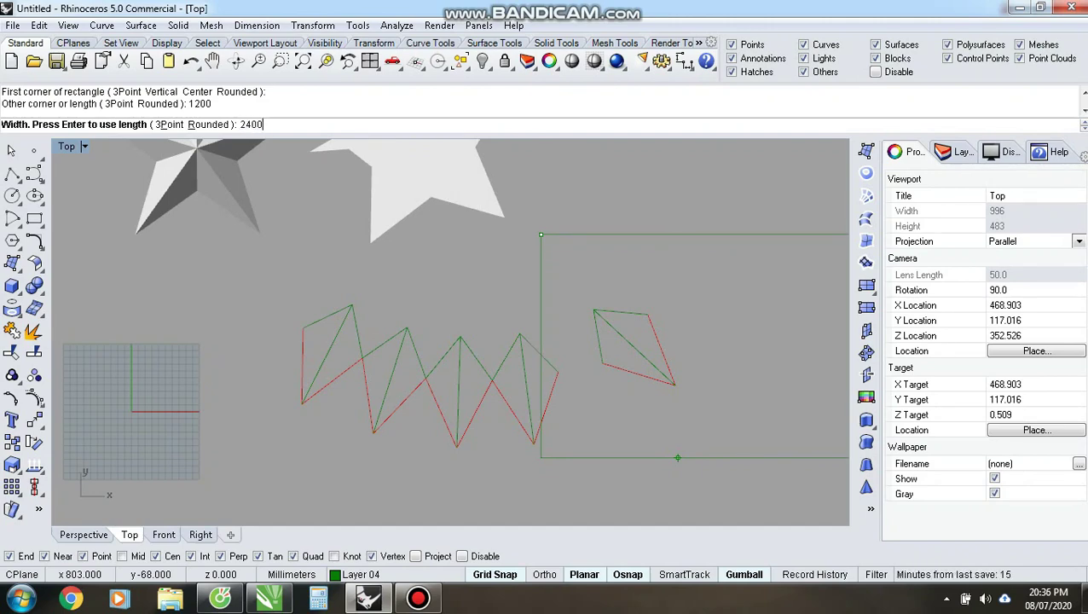
pyautogui.write('400')
pyautogui.press('Return')
pyautogui.scroll(-5, 524, 391)
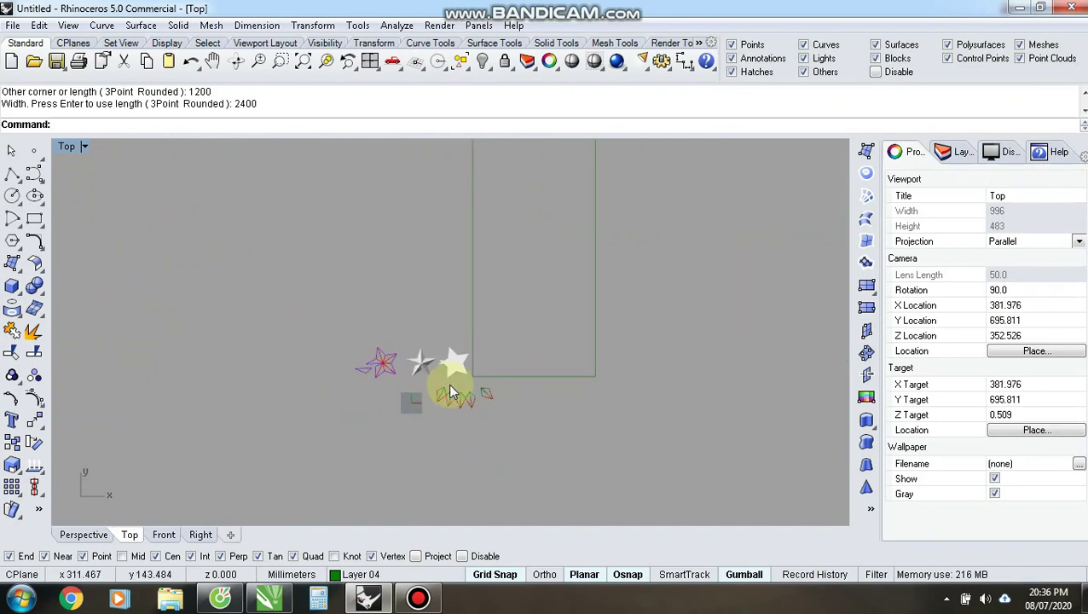
# Move the sheet rectangle down so its lower-left corner lies beside the separated arm pattern
pyautogui.scroll(2, 477, 409)
pyautogui.moveTo(560, 389); pyautogui.dragTo(598, 448)
pyautogui.click(585, 480)
# Move the separated arm group inside the sheet rectangle, near its lower-left corner
pyautogui.scroll(7, 554, 467)
pyautogui.moveTo(340, 267); pyautogui.dragTo(478, 404)
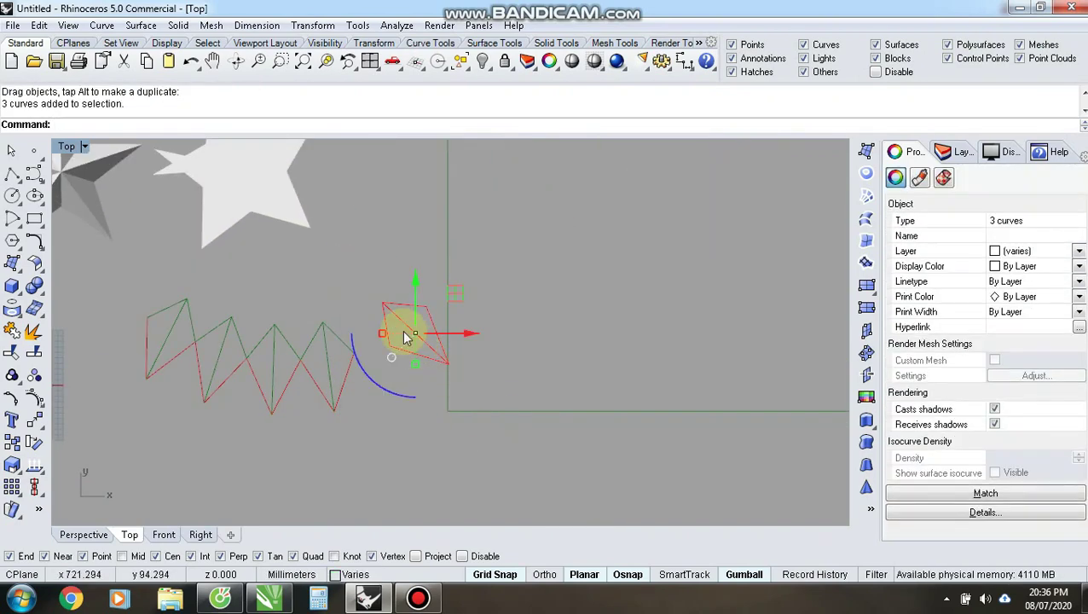
pyautogui.moveTo(449, 302)
pyautogui.mouseDown()
pyautogui.moveTo(523, 343)
pyautogui.moveTo(553, 339)
pyautogui.moveTo(461, 424)
pyautogui.mouseUp()
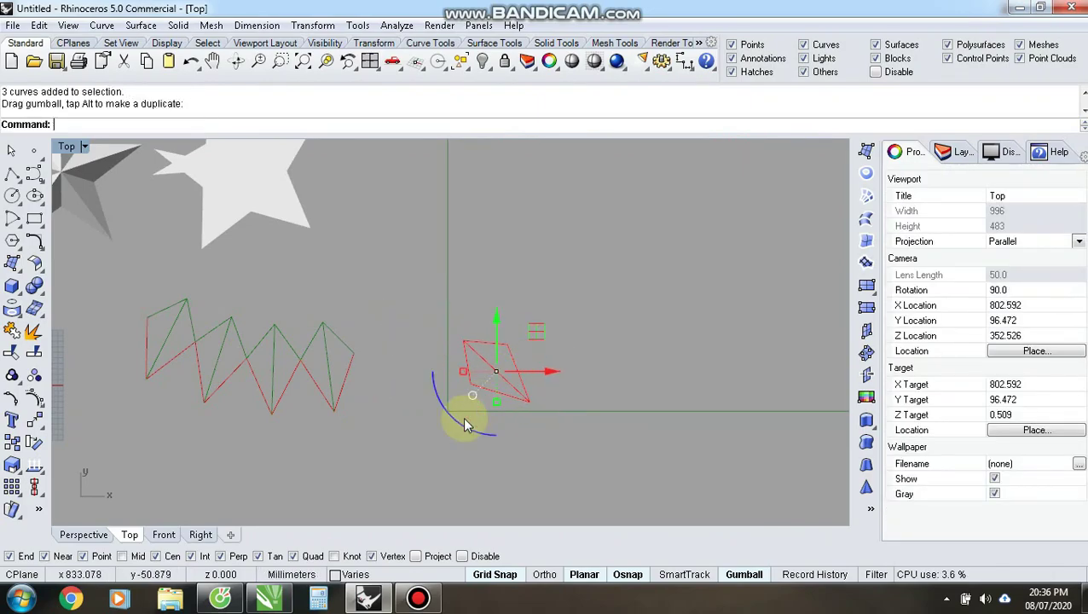